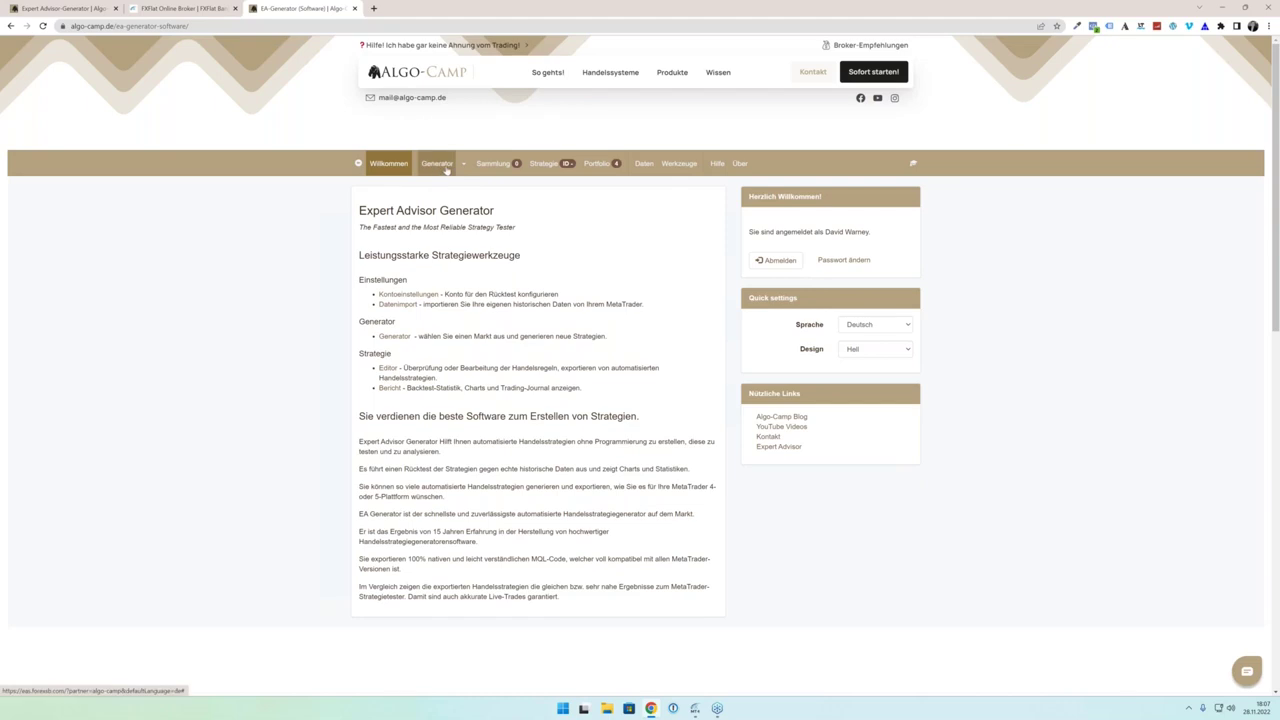
Step: View the strategy editor and the page for generating new strategies
{"action": "left_click", "coordinate": [527, 170]}
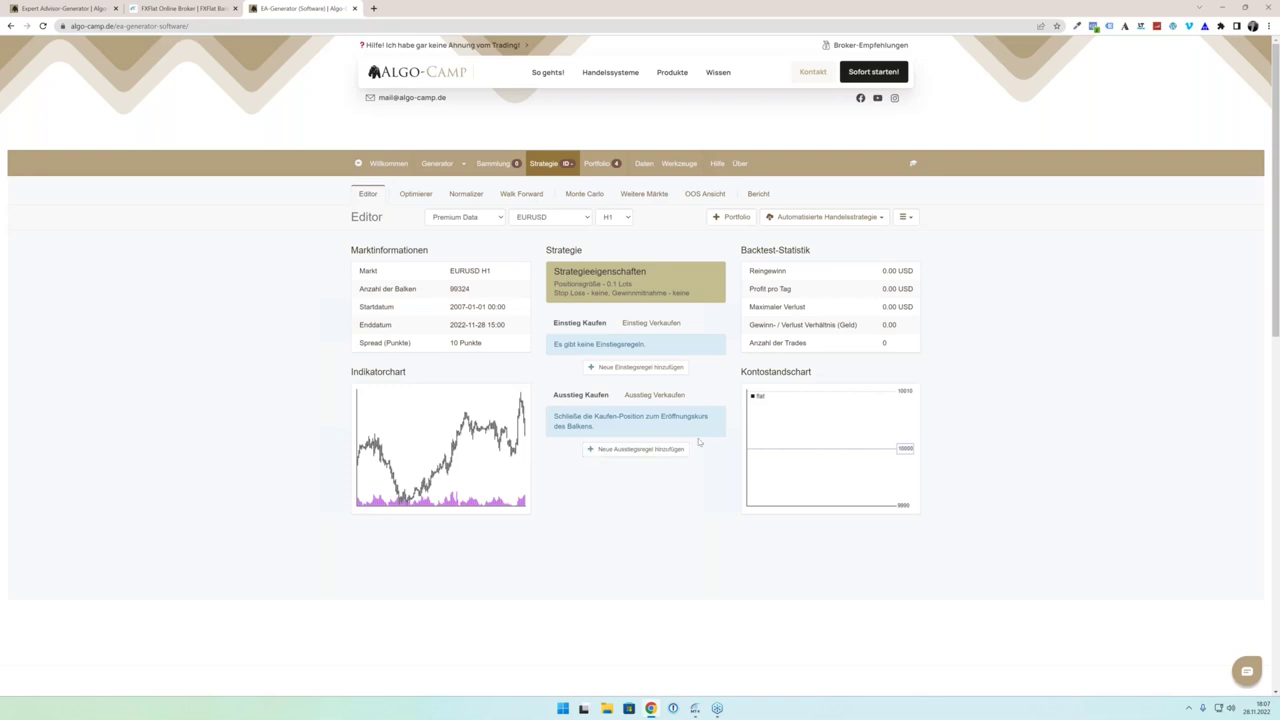
{"action": "left_click", "coordinate": [437, 164]}
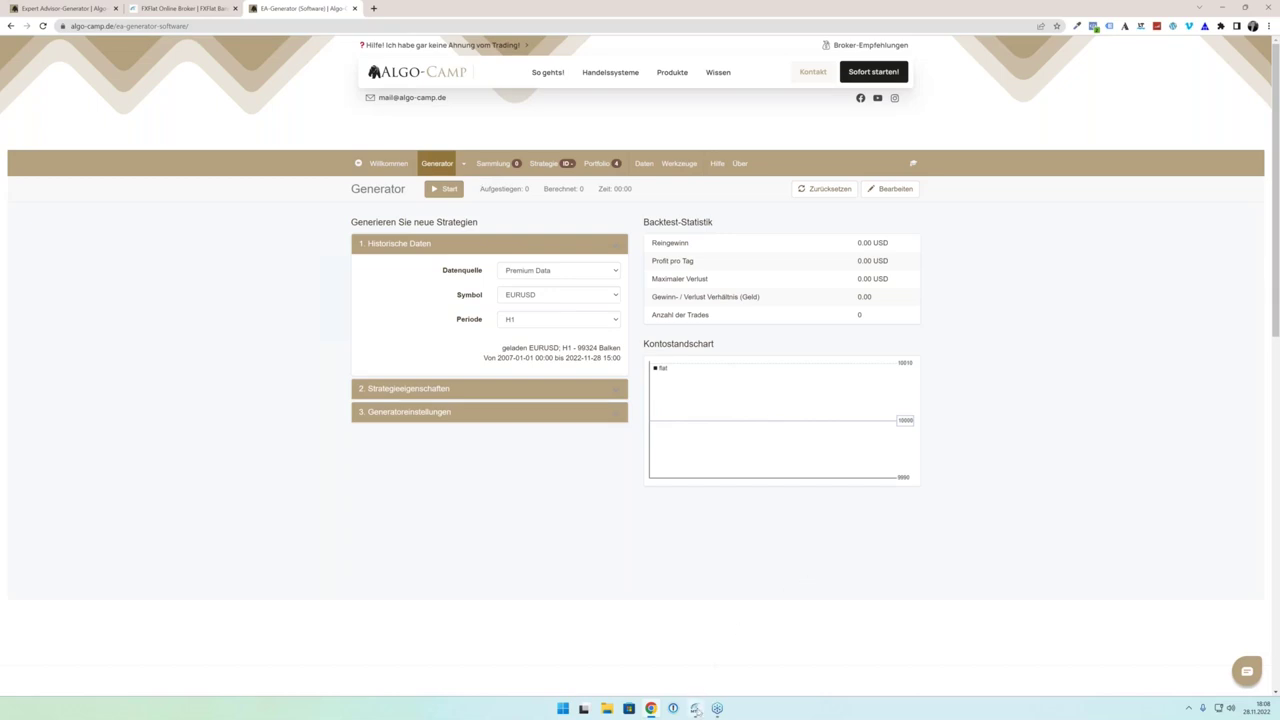
Step: Switch to MetaTrader 4 and open the source code of the MACD Sample expert in MetaEditor
{"action": "left_click", "coordinate": [695, 708]}
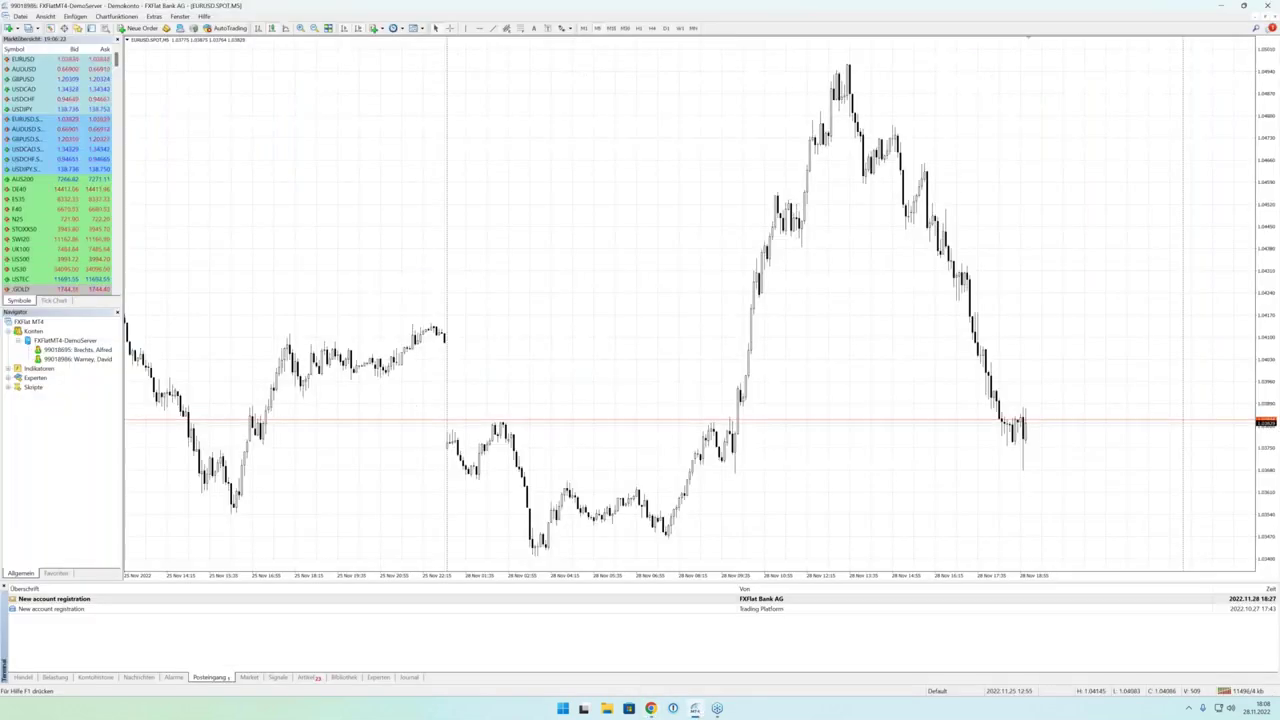
{"action": "double_click", "coordinate": [33, 331]}
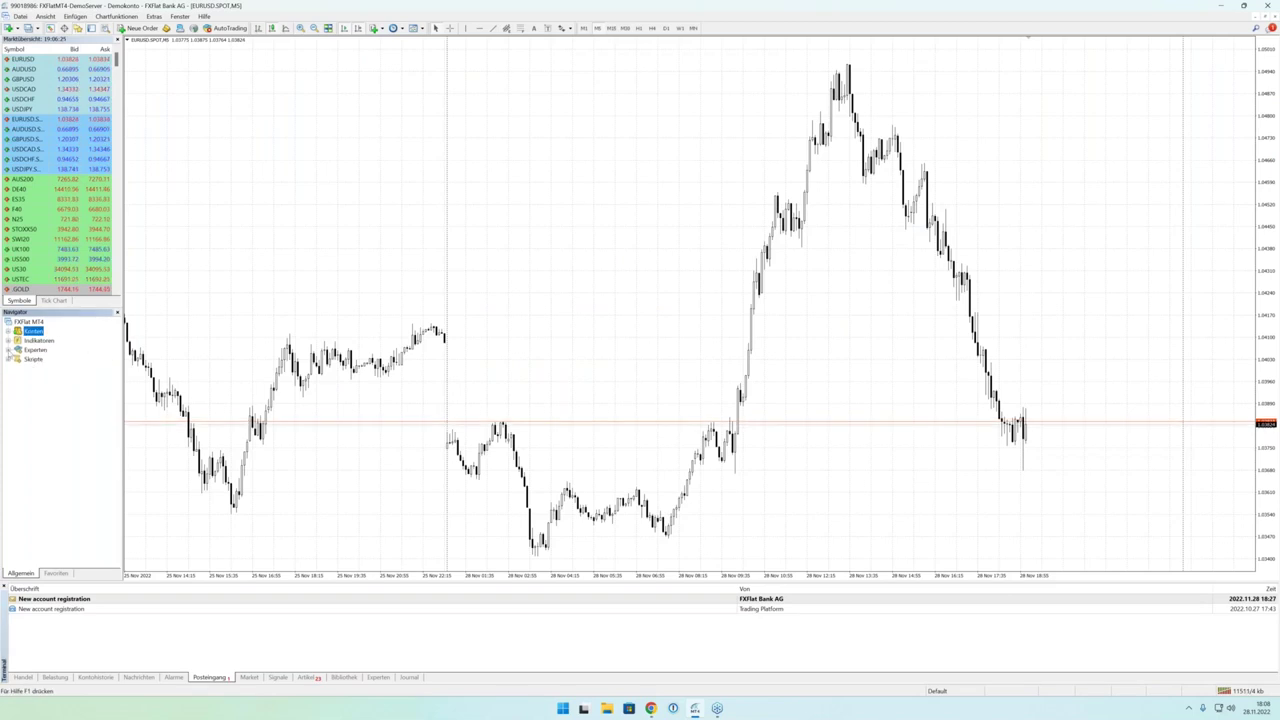
{"action": "left_click", "coordinate": [8, 350]}
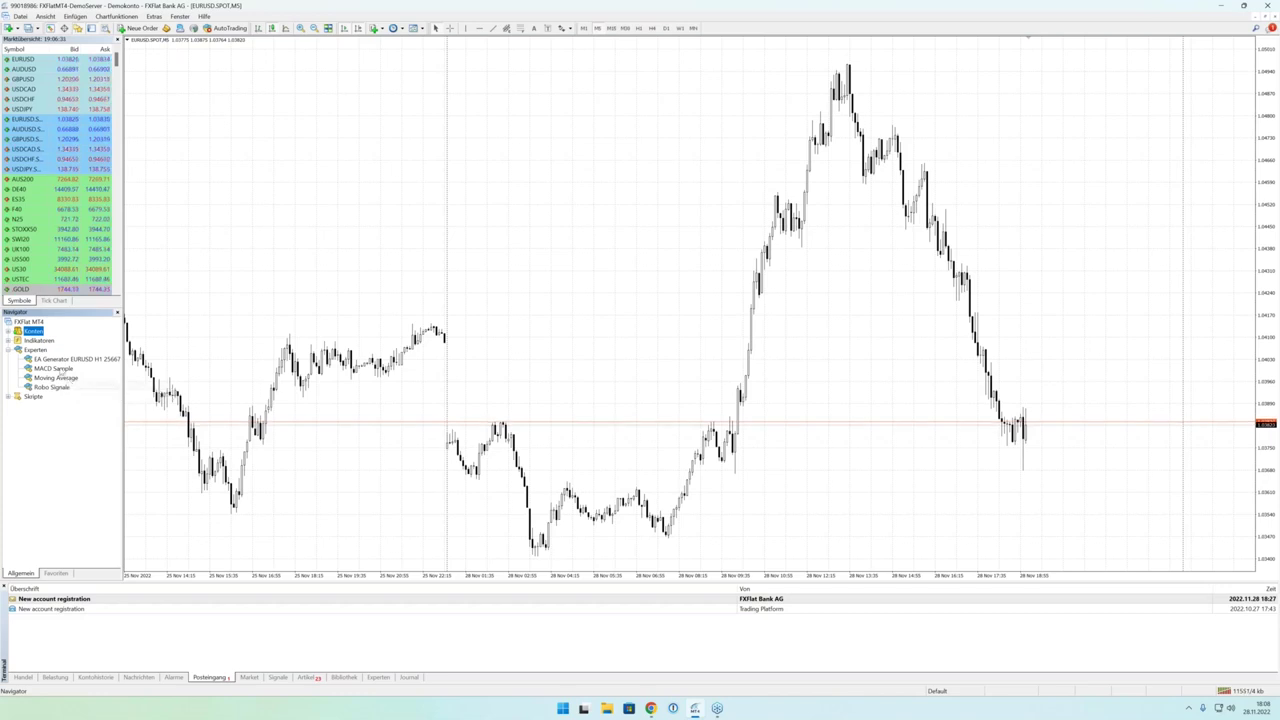
{"action": "right_click", "coordinate": [58, 370]}
{"action": "left_click", "coordinate": [90, 385]}
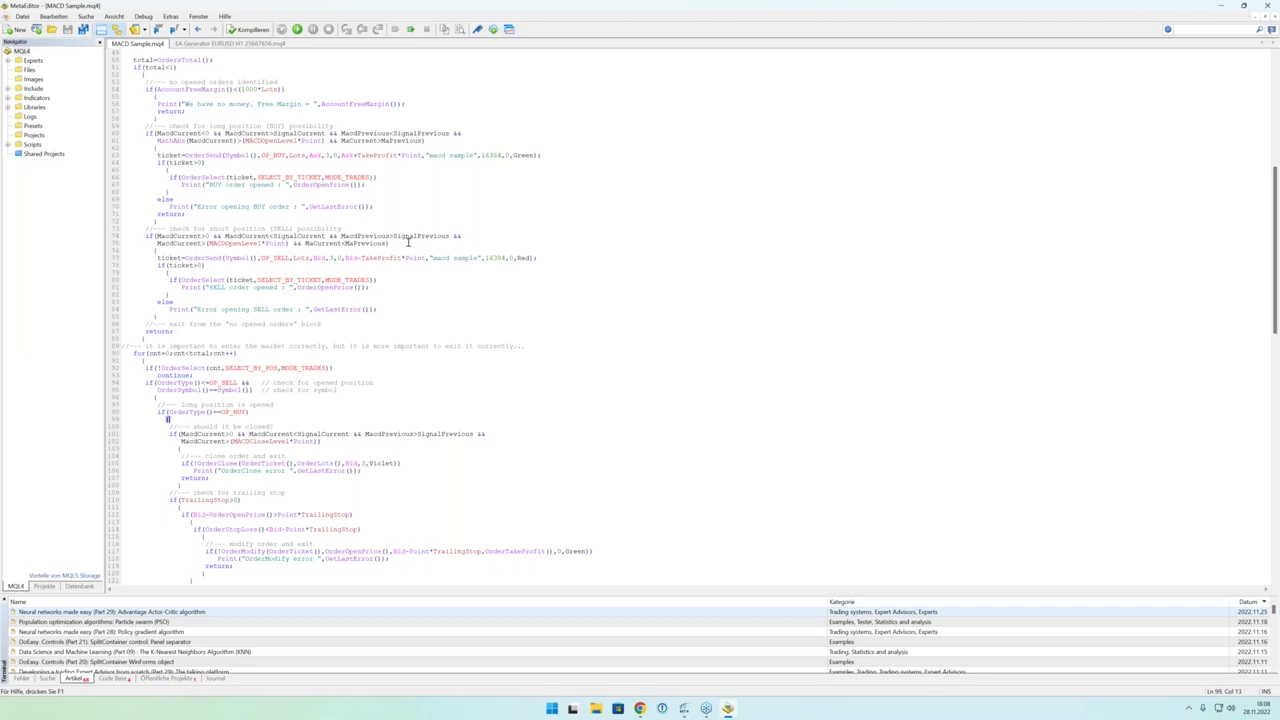
Step: Examine the MACD Sample code, from its input parameters and initial checks to the order opening, closing and trailing stop logic
{"action": "scroll", "coordinate": [408, 241], "scroll_direction": "up", "scroll_amount": 15}
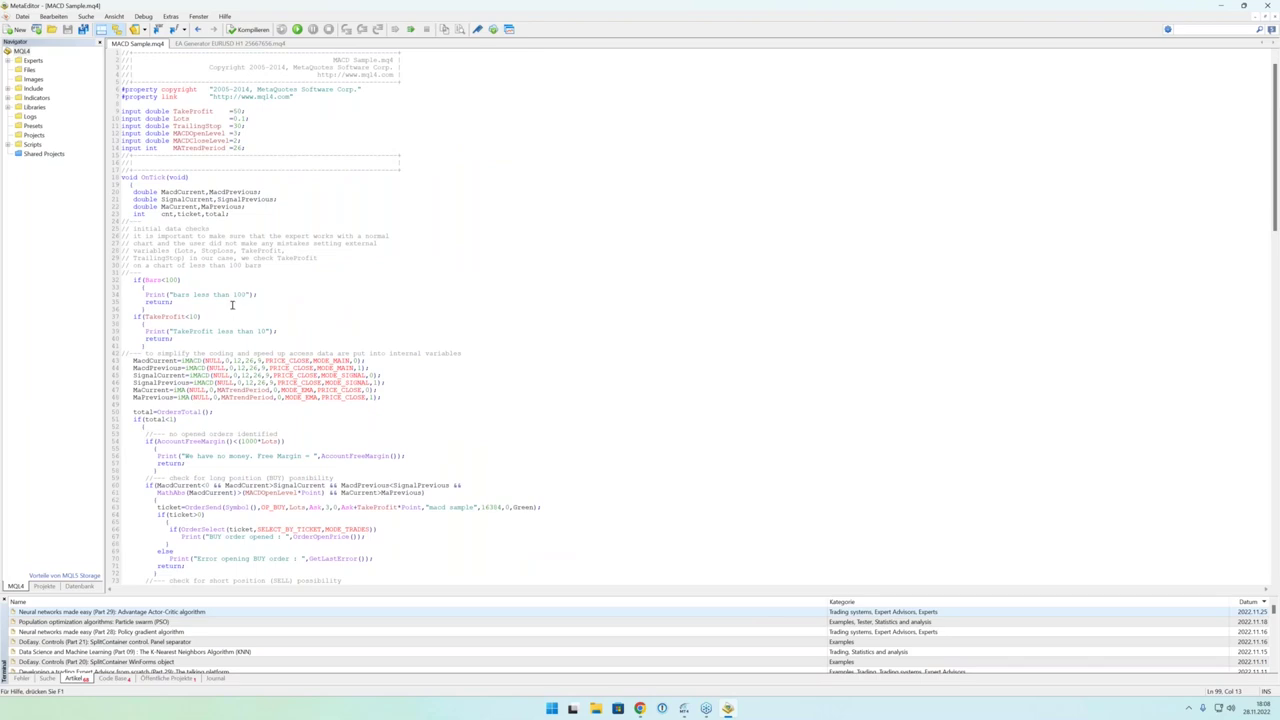
{"action": "scroll", "coordinate": [240, 303], "scroll_direction": "down", "scroll_amount": 3}
{"action": "scroll", "coordinate": [232, 304], "scroll_direction": "down", "scroll_amount": 20}
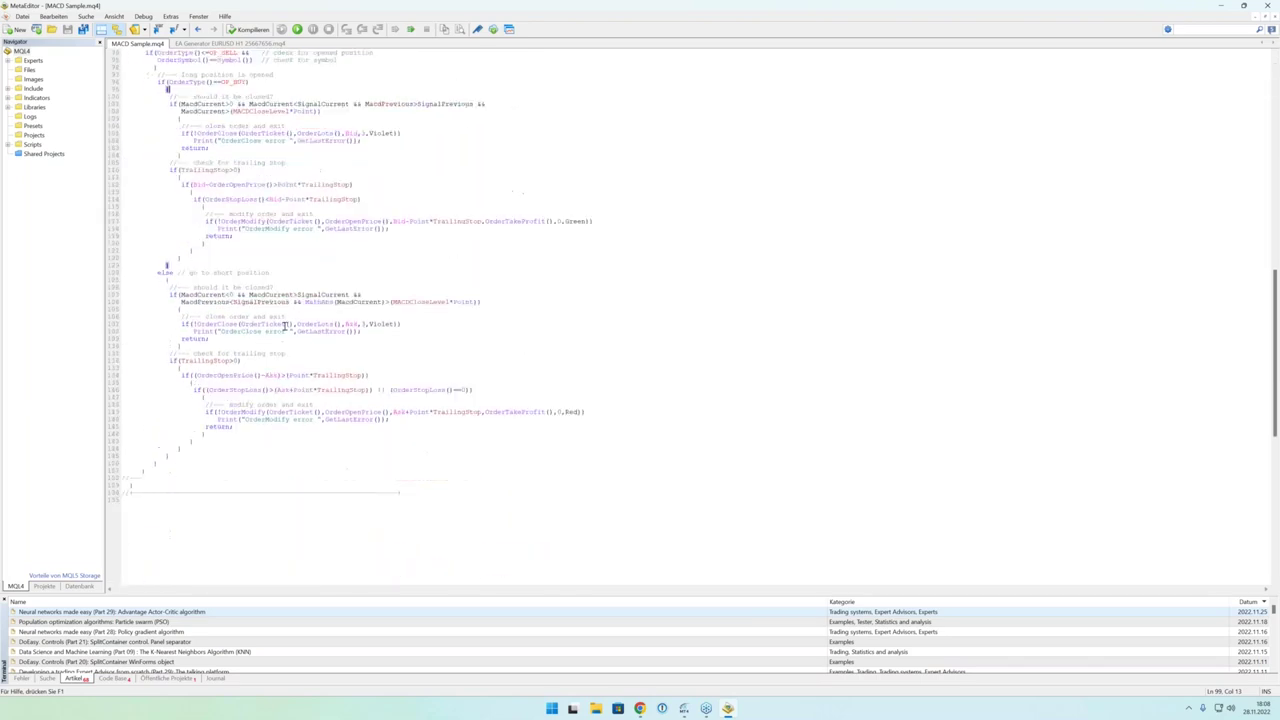
{"action": "scroll", "coordinate": [287, 329], "scroll_direction": "up", "scroll_amount": 8}
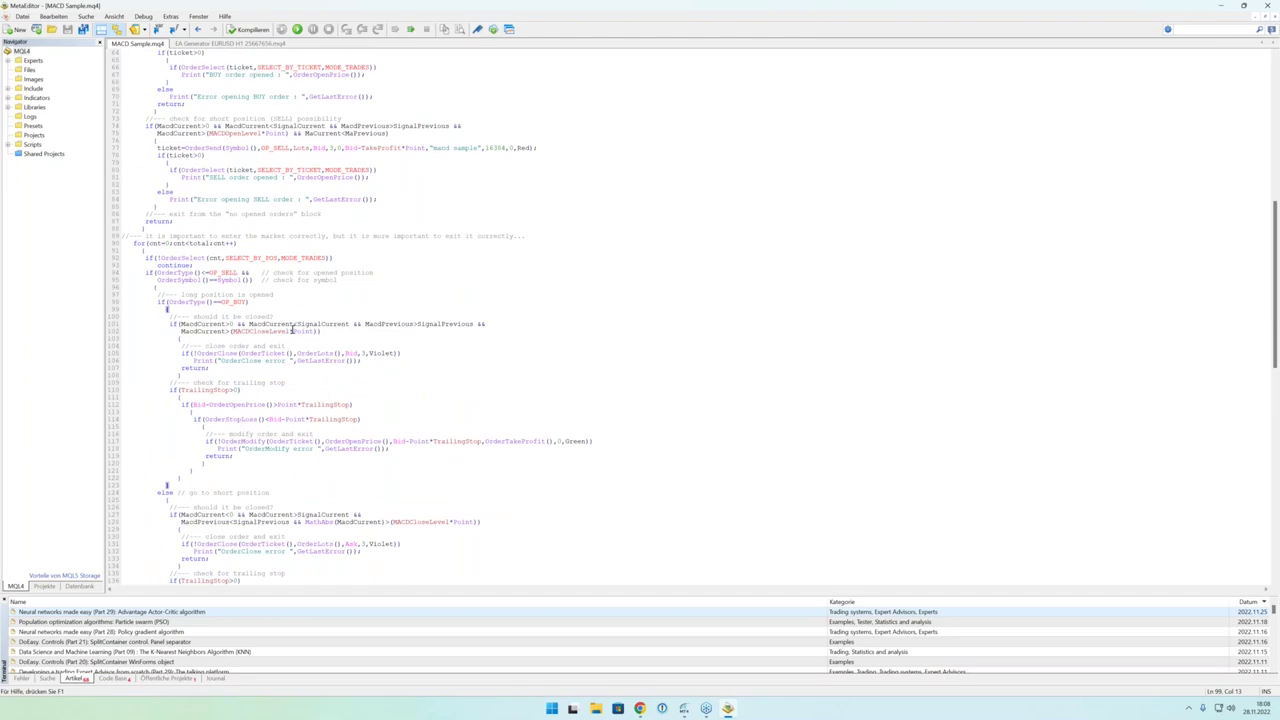
{"action": "scroll", "coordinate": [290, 331], "scroll_direction": "down", "scroll_amount": 5}
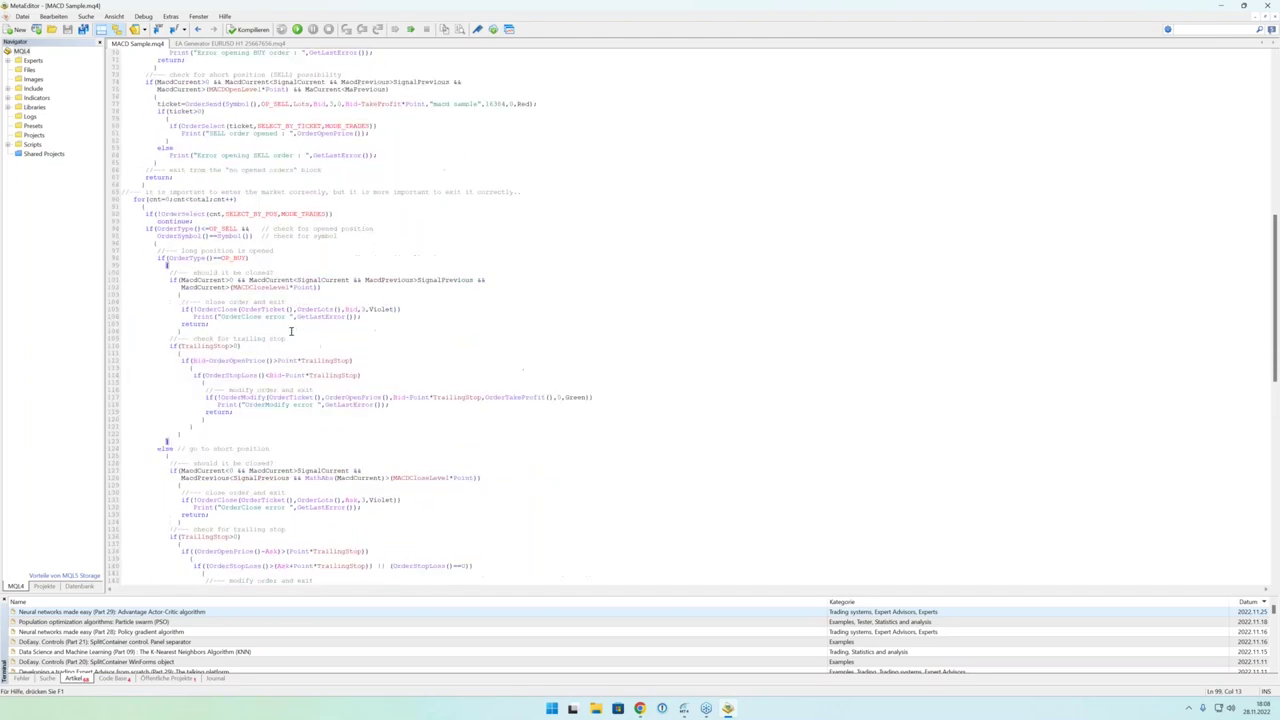
{"action": "scroll", "coordinate": [290, 331], "scroll_direction": "down", "scroll_amount": 2}
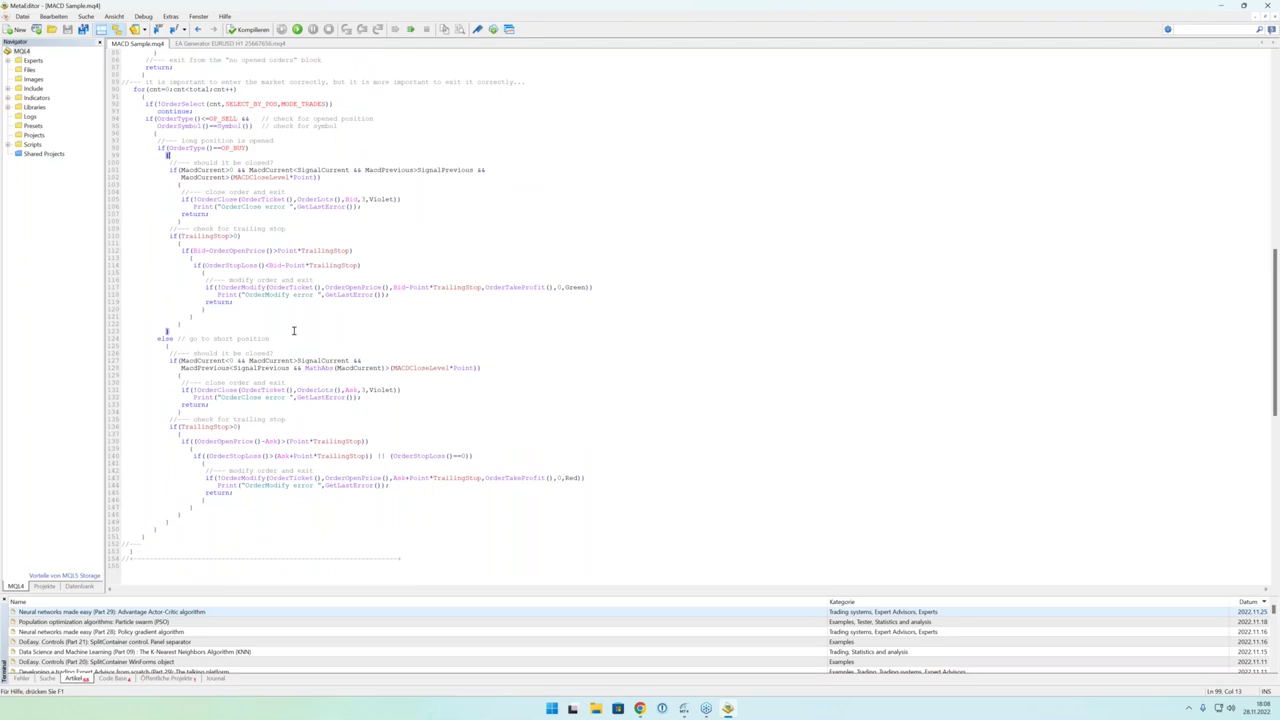
{"action": "scroll", "coordinate": [293, 331], "scroll_direction": "up", "scroll_amount": 20}
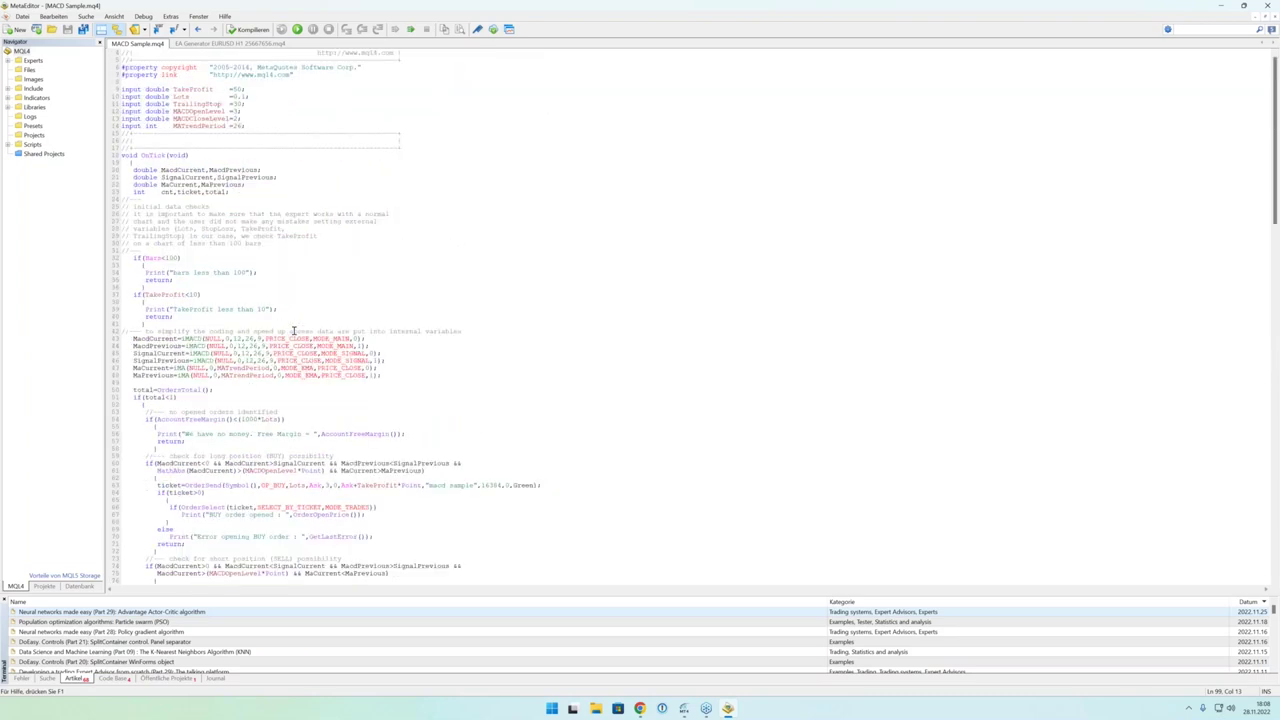
{"action": "scroll", "coordinate": [293, 331], "scroll_direction": "up", "scroll_amount": 1}
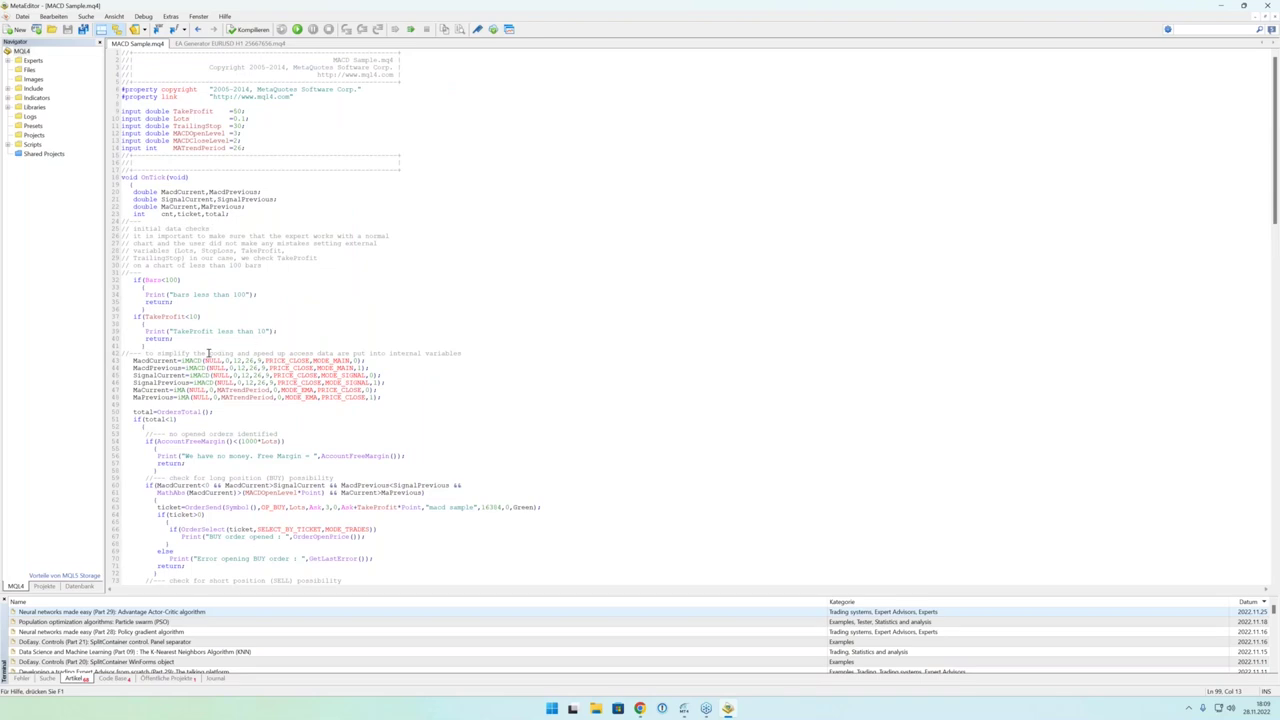
{"action": "scroll", "coordinate": [265, 376], "scroll_direction": "down", "scroll_amount": 8}
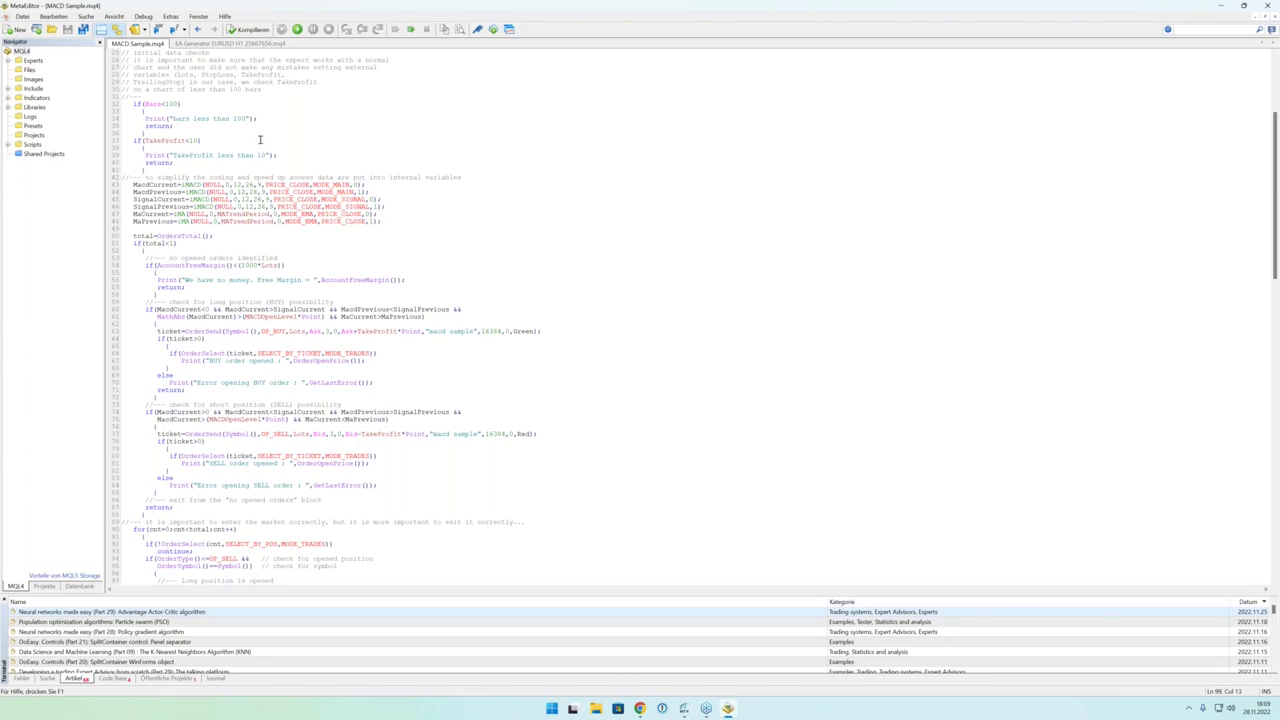
Step: Open Moving Average.mq4 from the Experts folder and read through its lot size, order opening and order closing code
{"action": "left_click", "coordinate": [8, 60]}
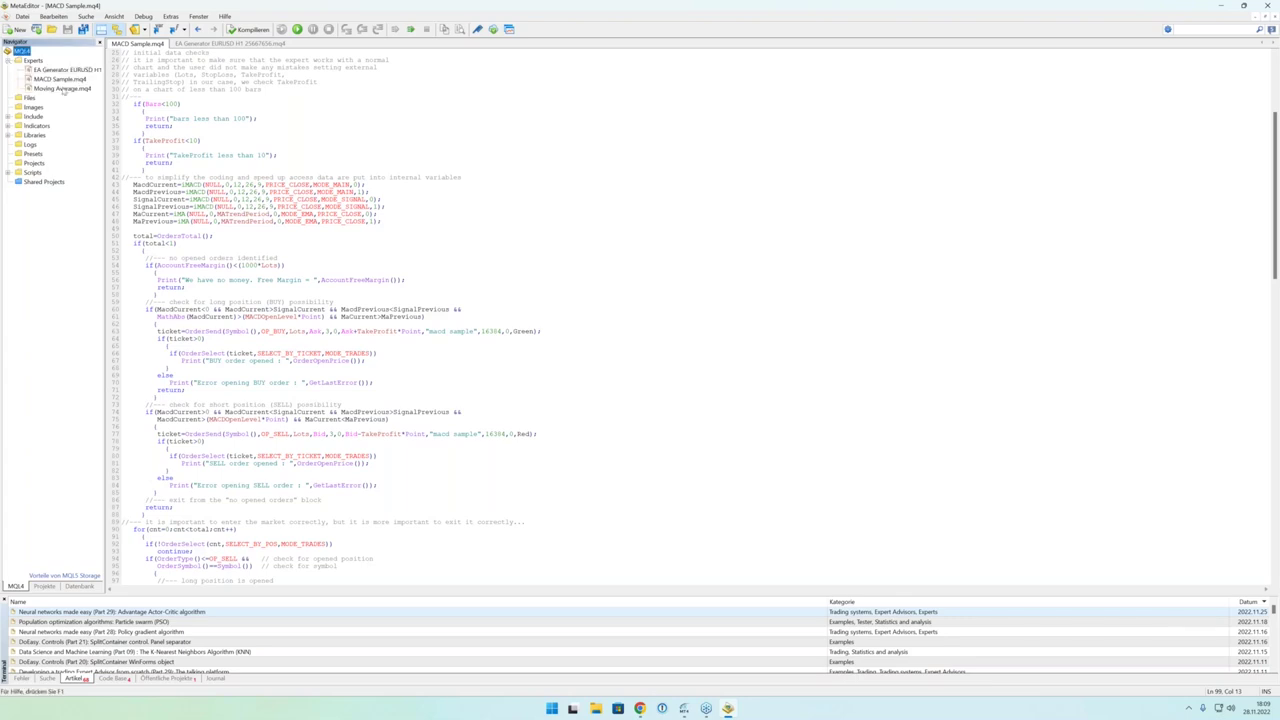
{"action": "left_click", "coordinate": [62, 88]}
{"action": "double_click", "coordinate": [62, 88]}
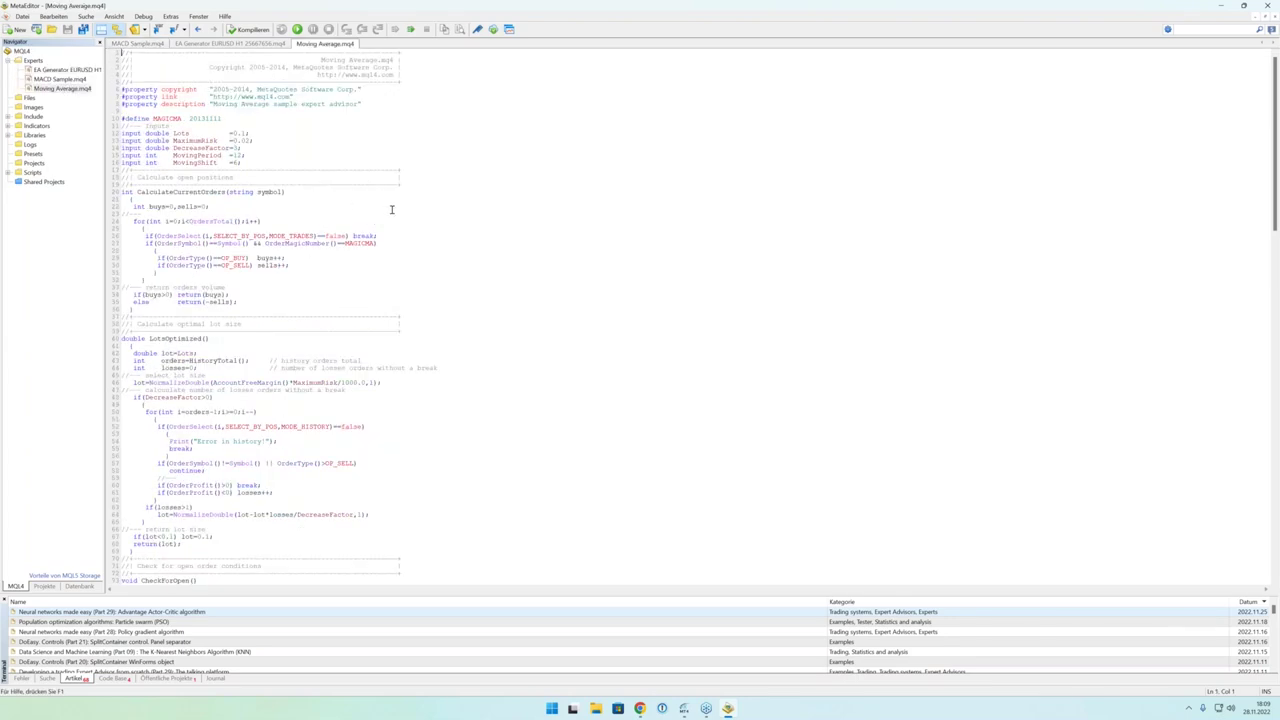
{"action": "scroll", "coordinate": [391, 209], "scroll_direction": "down", "scroll_amount": 20}
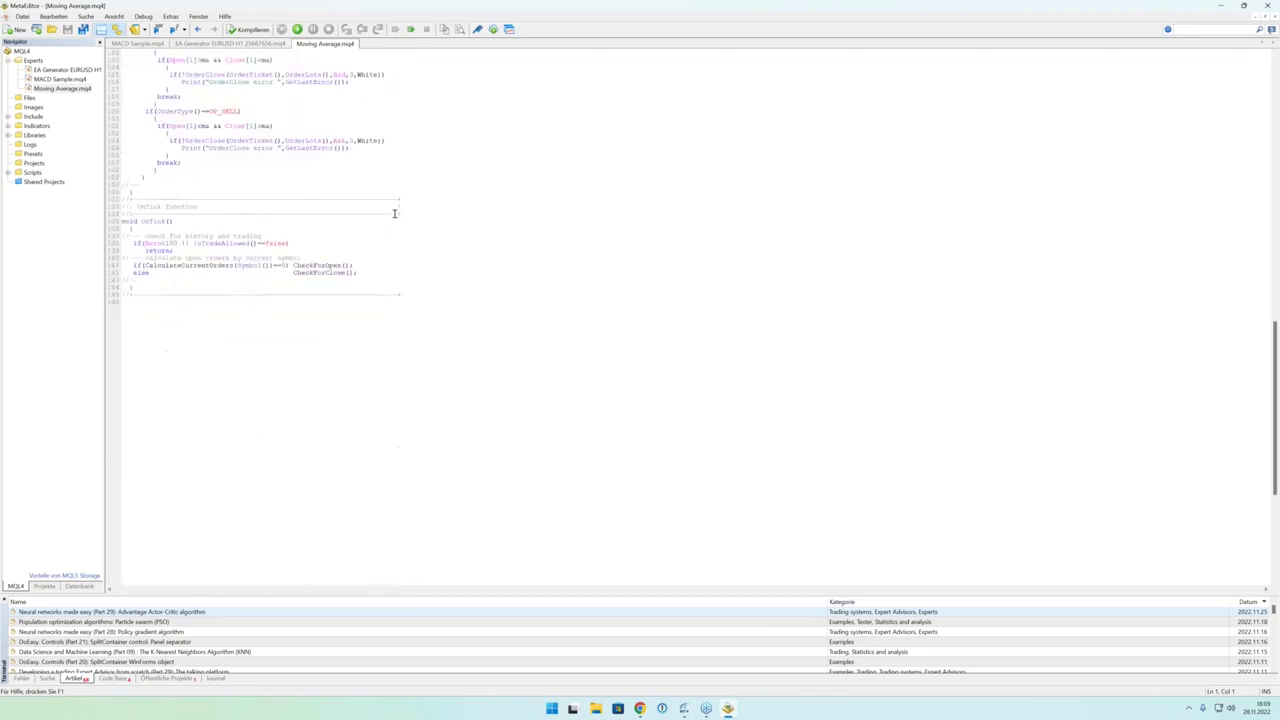
{"action": "scroll", "coordinate": [394, 213], "scroll_direction": "up", "scroll_amount": 18}
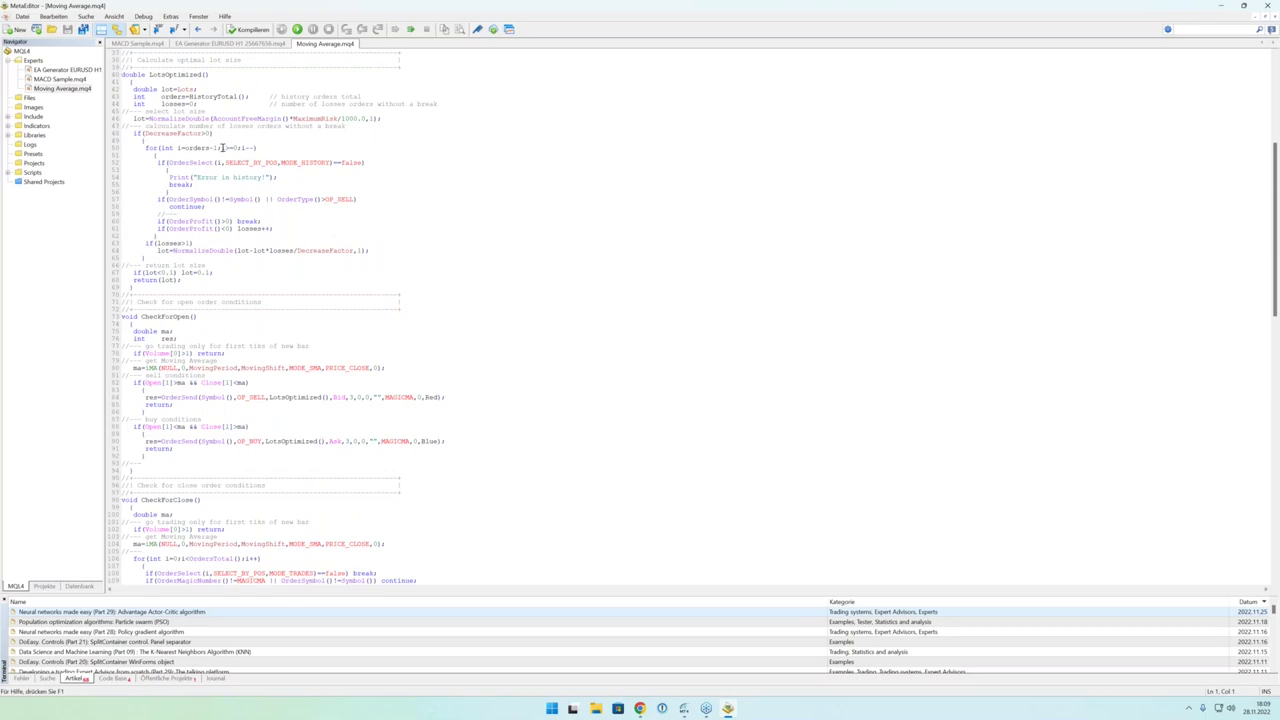
{"action": "left_click_drag", "start_coordinate": [222, 147], "coordinate": [441, 455]}
Step: Switch back to the EA Generator strategy editor in the browser and add a buy entry rule based on the Moving Average indicator
{"action": "left_click", "coordinate": [639, 710]}
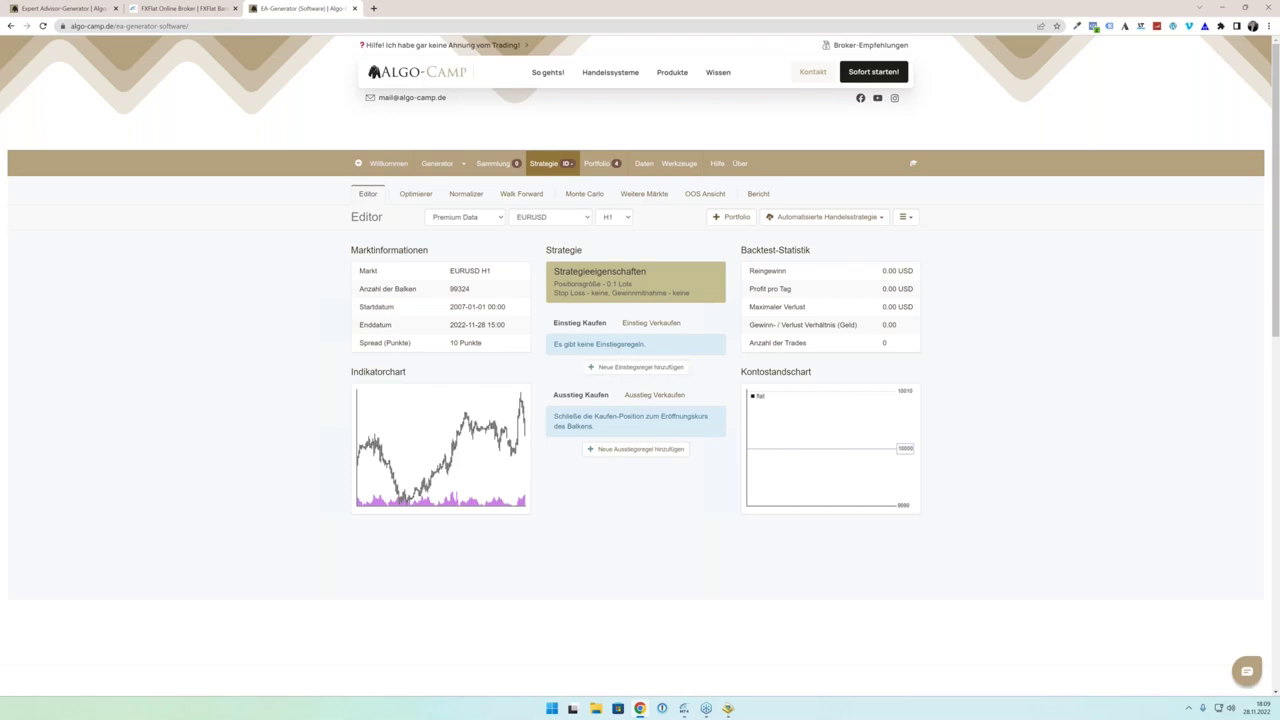
{"action": "left_click", "coordinate": [612, 368]}
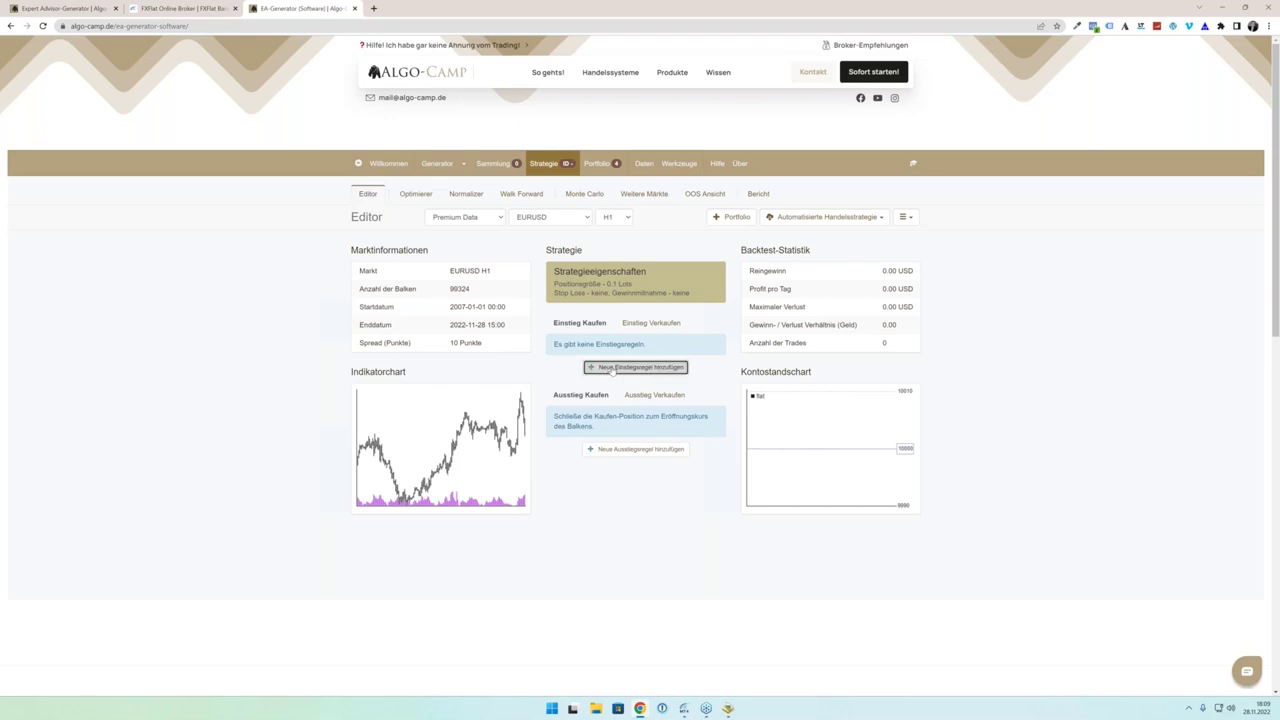
{"action": "left_click", "coordinate": [402, 331]}
{"action": "left_click", "coordinate": [428, 328]}
{"action": "left_click", "coordinate": [440, 278]}
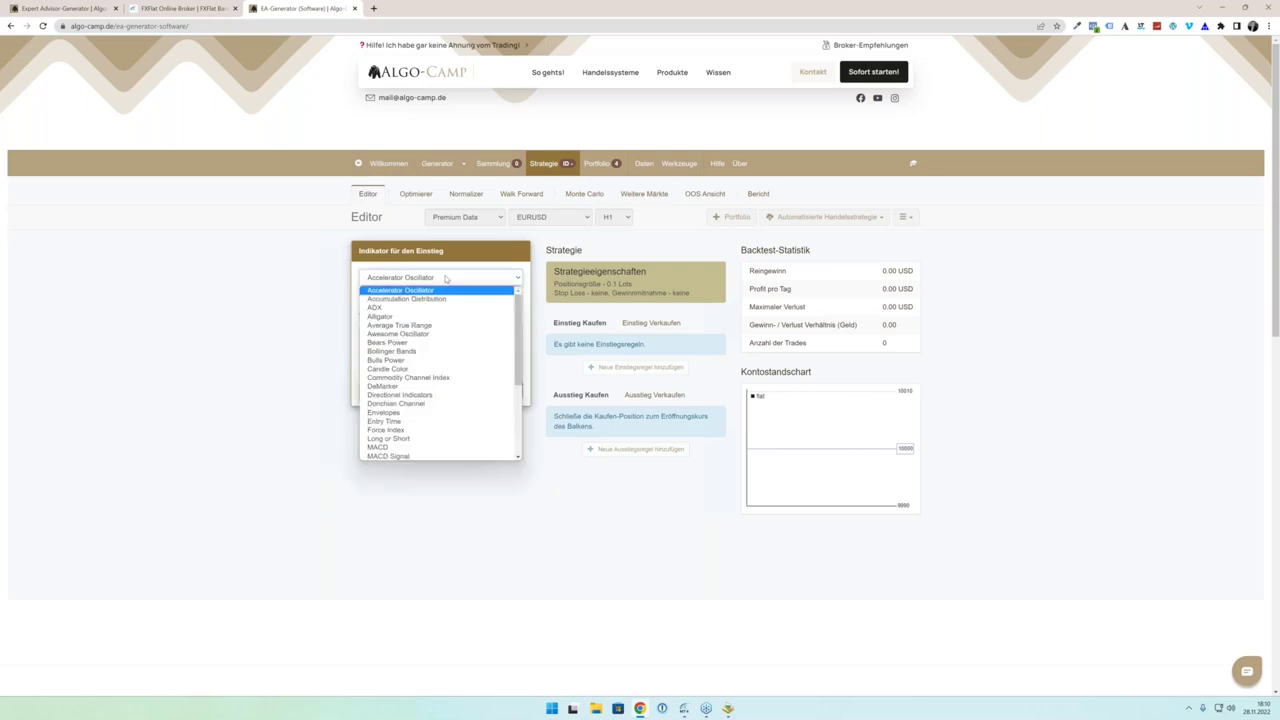
{"action": "scroll", "coordinate": [424, 355], "scroll_direction": "down", "scroll_amount": 3}
{"action": "left_click", "coordinate": [418, 353]}
Step: Set the entry rule to "The bar opens above Moving Average" with MA method Geglättet and period 50, and accept it
{"action": "left_click", "coordinate": [437, 332]}
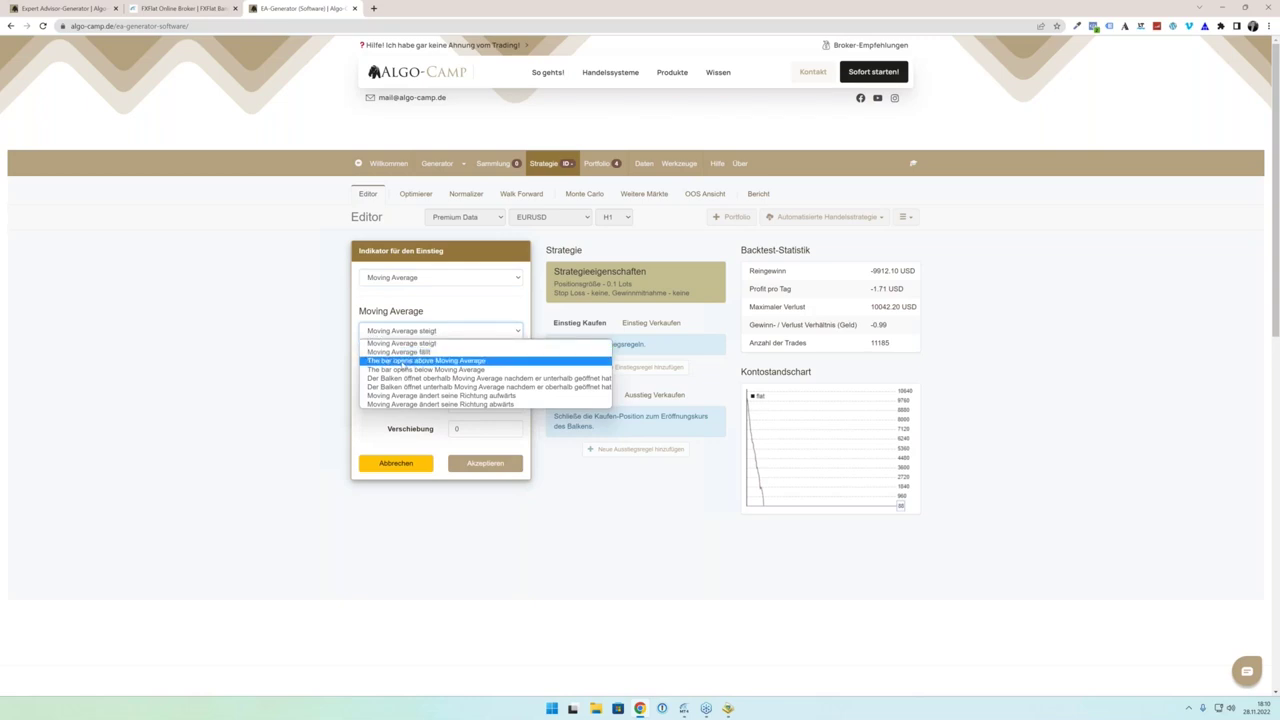
{"action": "left_click", "coordinate": [403, 362]}
{"action": "left_click", "coordinate": [489, 358]}
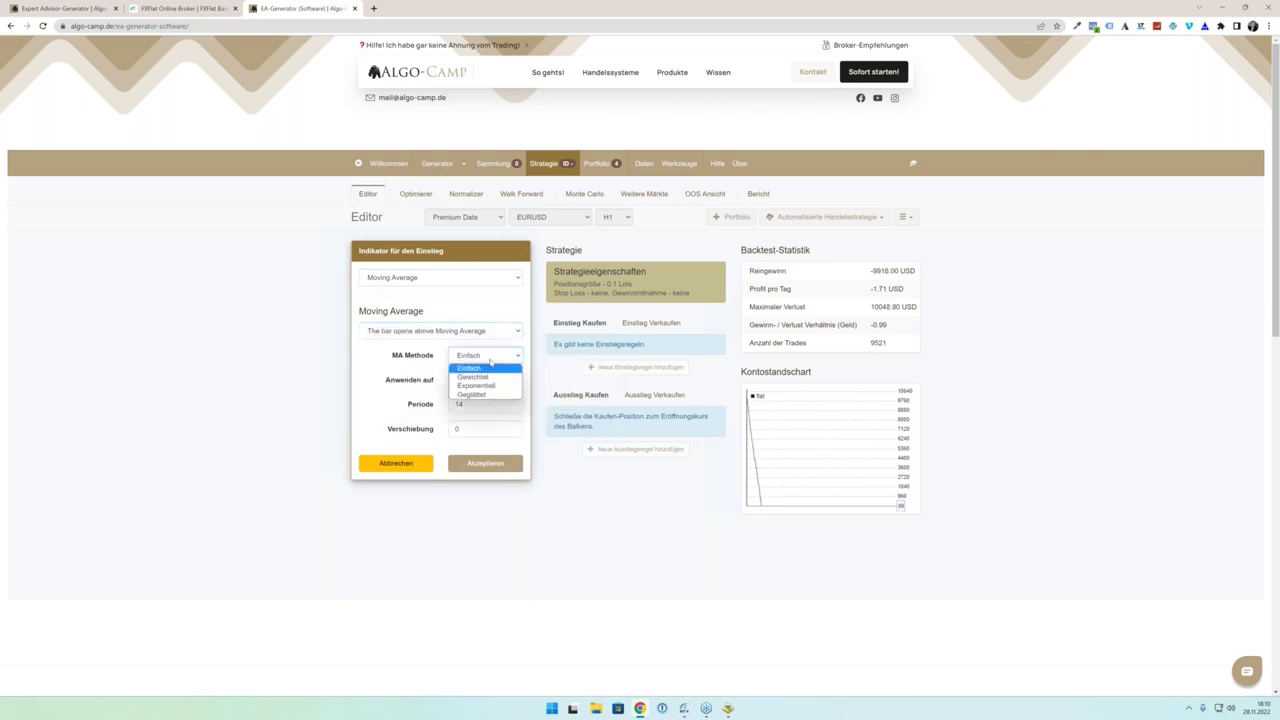
{"action": "left_click", "coordinate": [489, 394]}
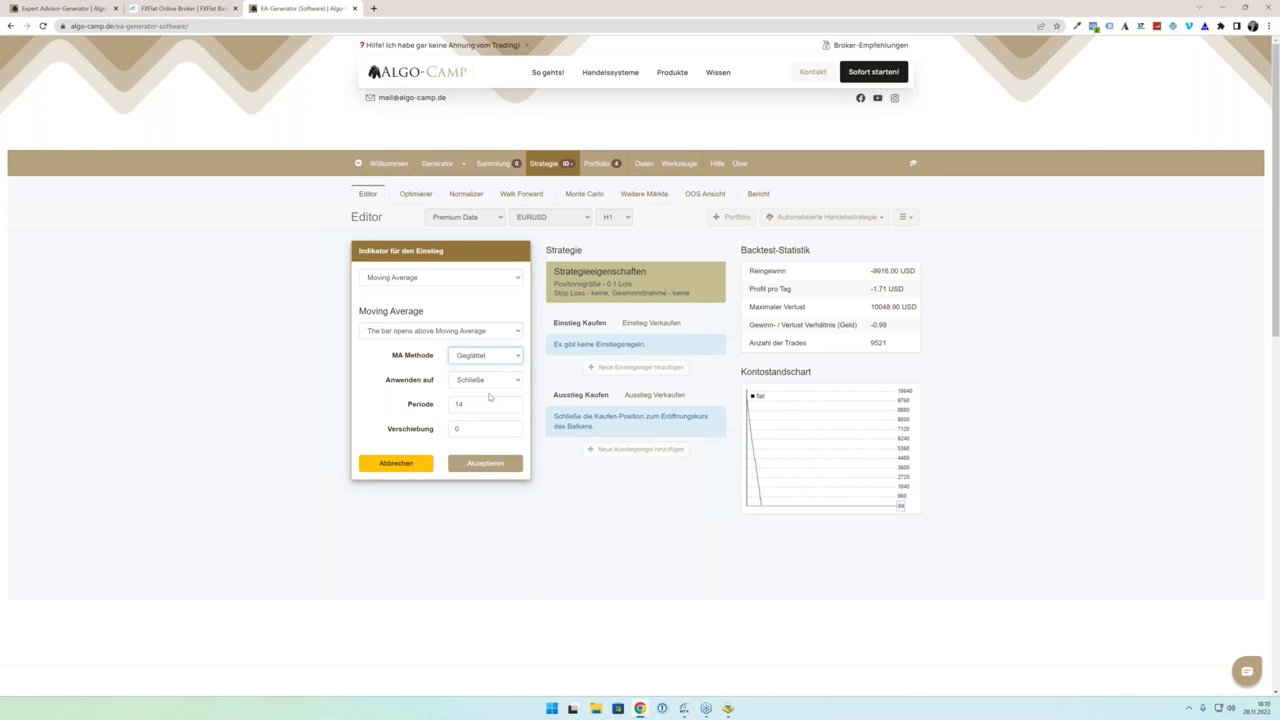
{"action": "left_click_drag", "start_coordinate": [465, 404], "coordinate": [435, 404]}
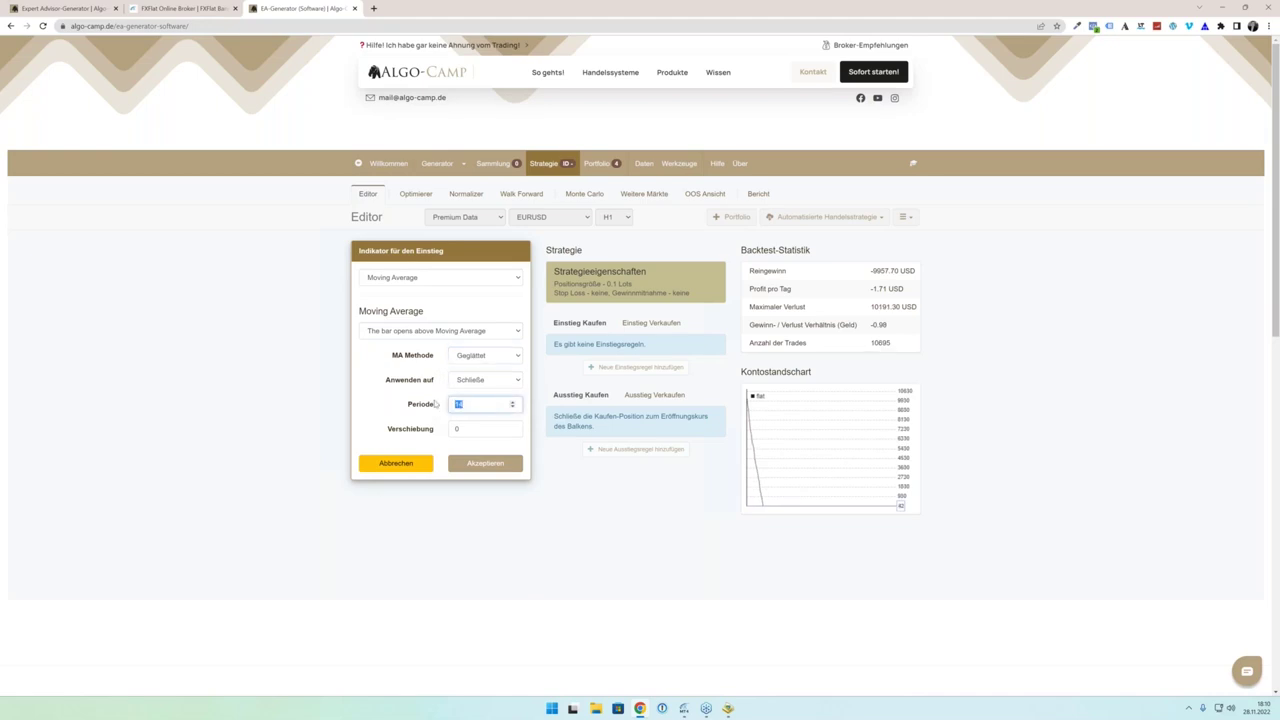
{"action": "type", "text": "50"}
{"action": "left_click", "coordinate": [472, 464]}
Step: Add a new buy exit rule based on the RSI indicator
{"action": "left_click", "coordinate": [598, 496]}
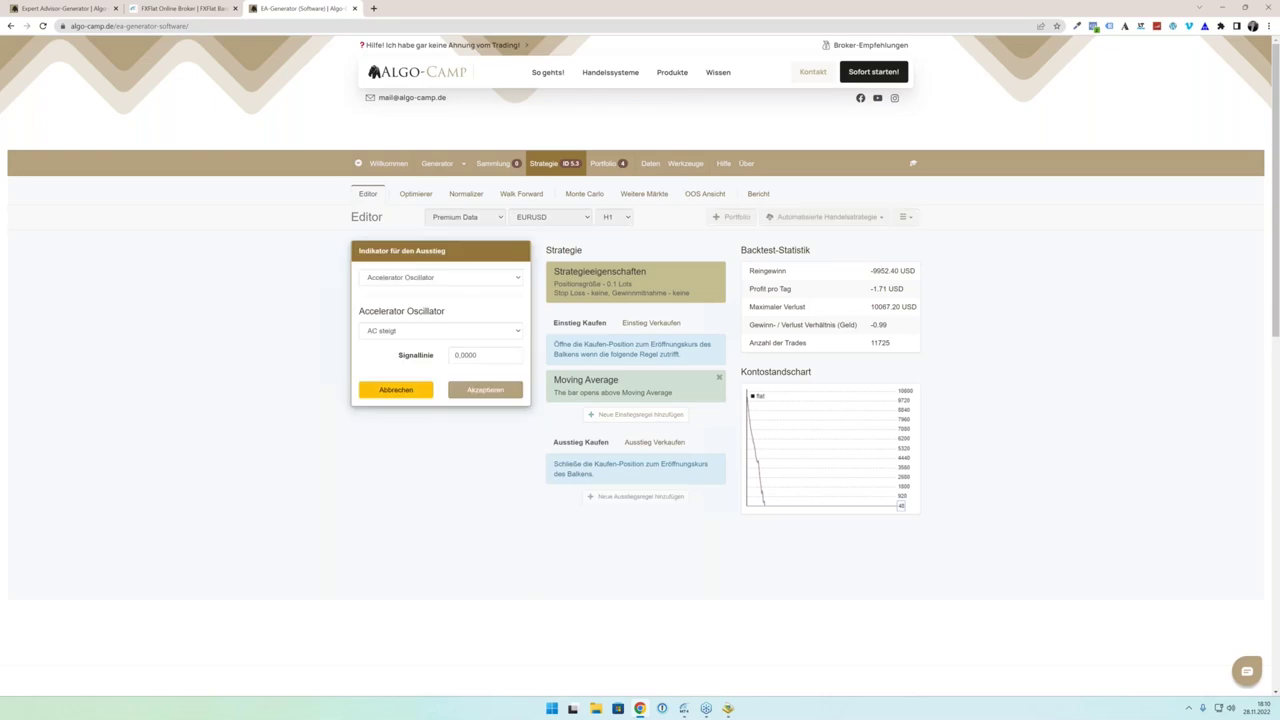
{"action": "left_click", "coordinate": [428, 332]}
{"action": "left_click", "coordinate": [440, 277]}
{"action": "scroll", "coordinate": [400, 390], "scroll_direction": "down", "scroll_amount": 5}
{"action": "left_click", "coordinate": [394, 397]}
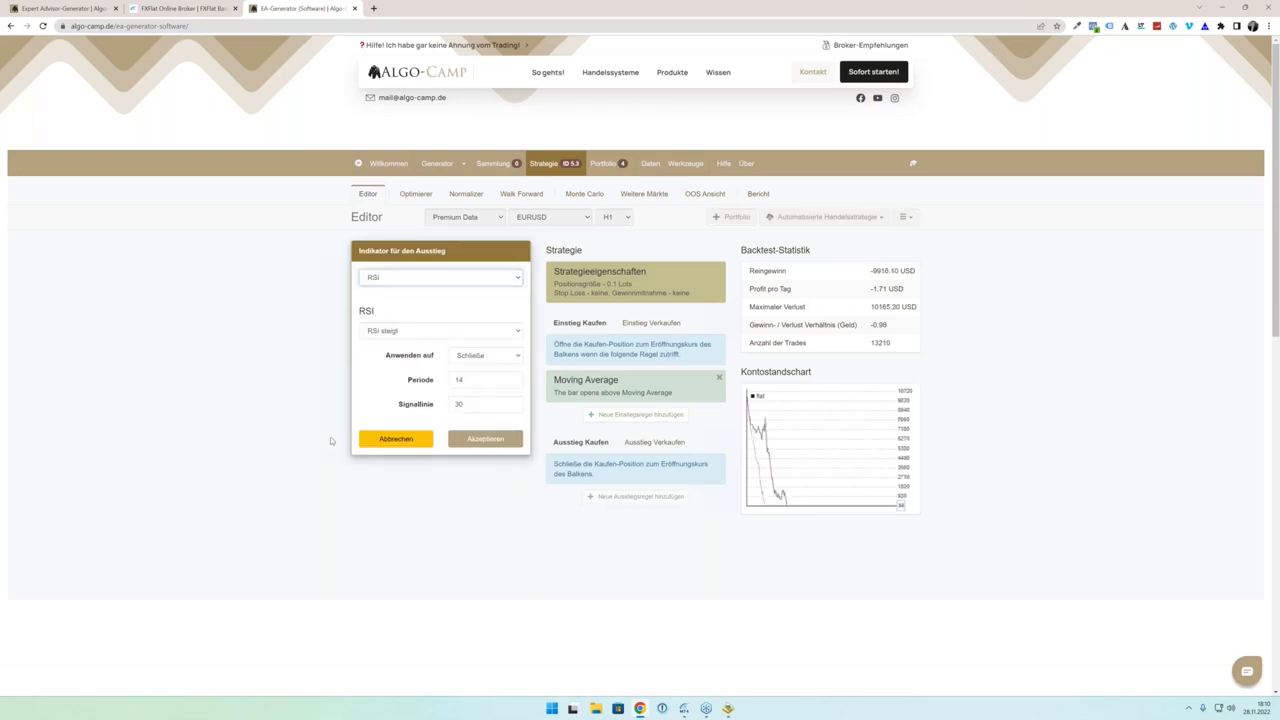
Step: Set the RSI exit condition to "RSI liegt unter der Signallinie" and accept the rule
{"action": "left_click", "coordinate": [414, 333]}
{"action": "left_click", "coordinate": [398, 369]}
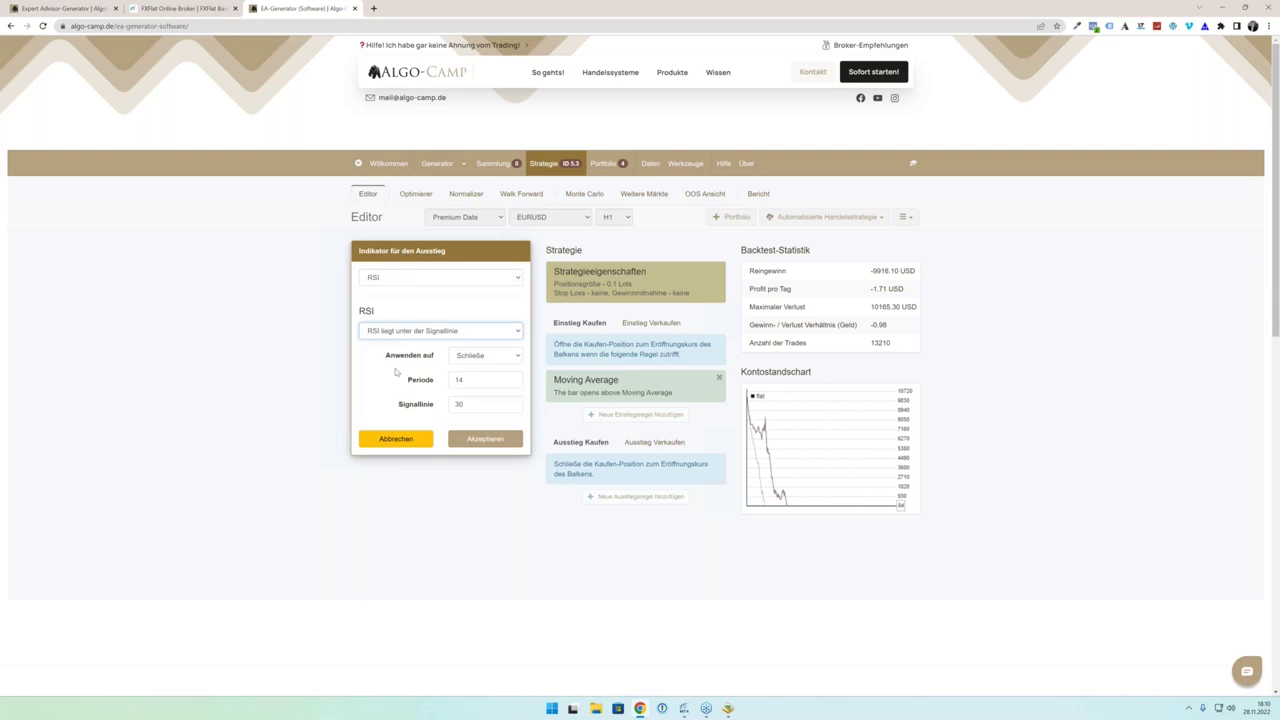
{"action": "double_click", "coordinate": [473, 404]}
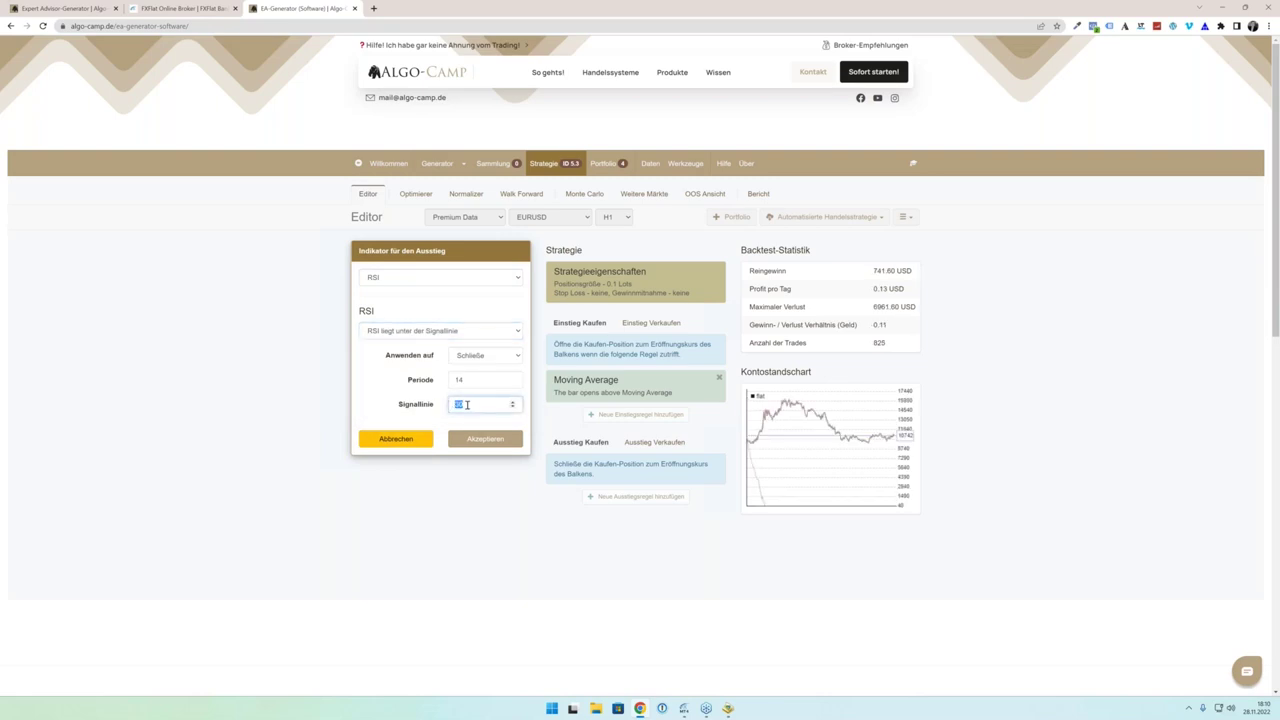
{"action": "left_click", "coordinate": [476, 445]}
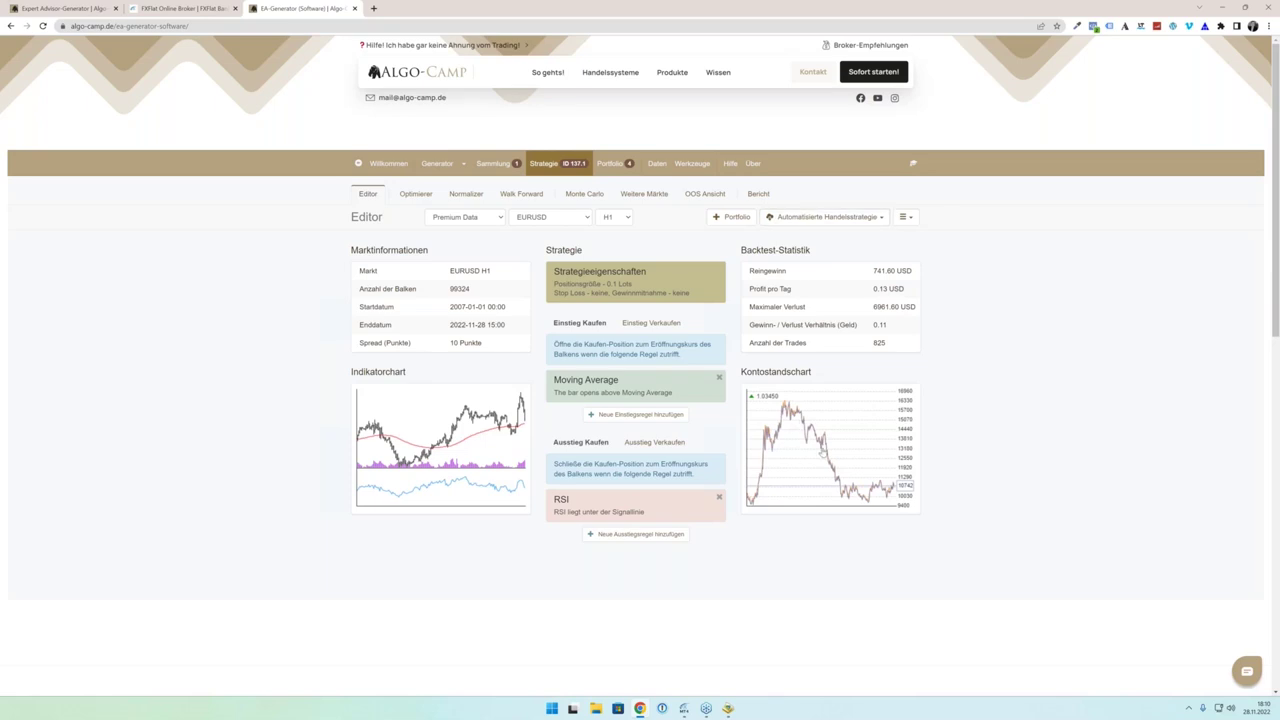
Step: Export the automated trading strategy for MT4 and show the downloaded .mq4 file in its folder
{"action": "left_click", "coordinate": [881, 218]}
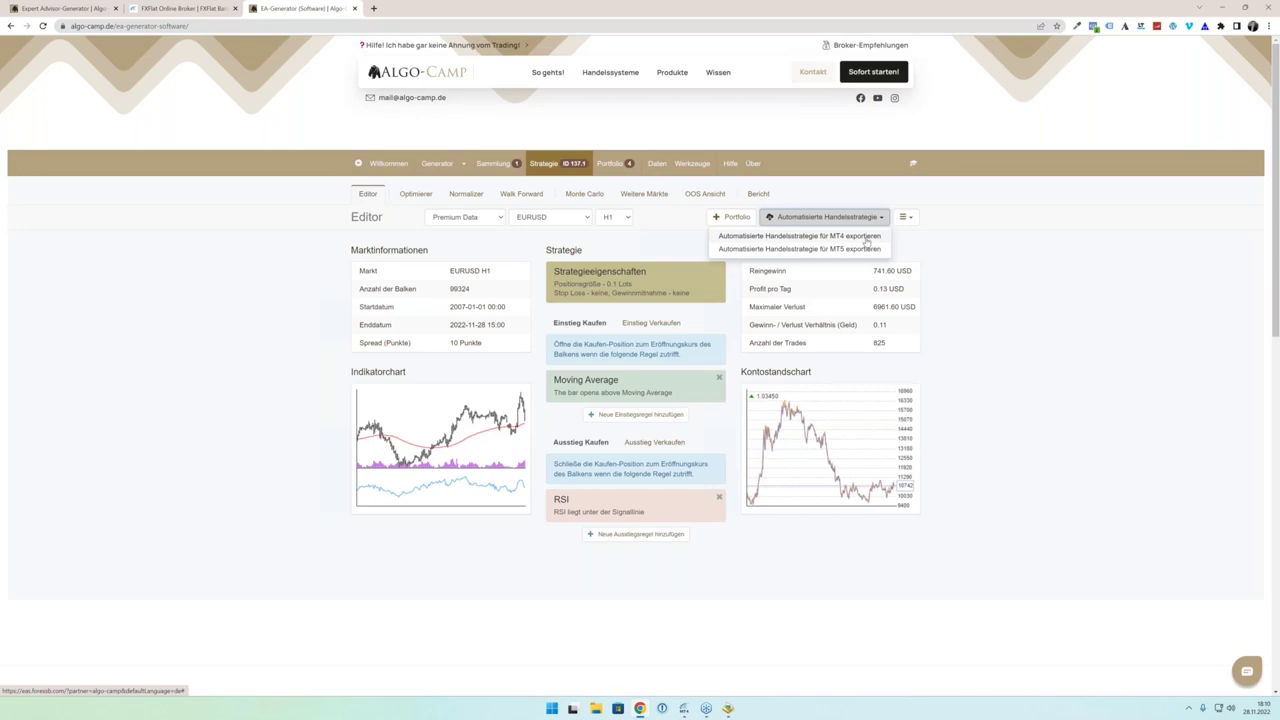
{"action": "left_click", "coordinate": [866, 237]}
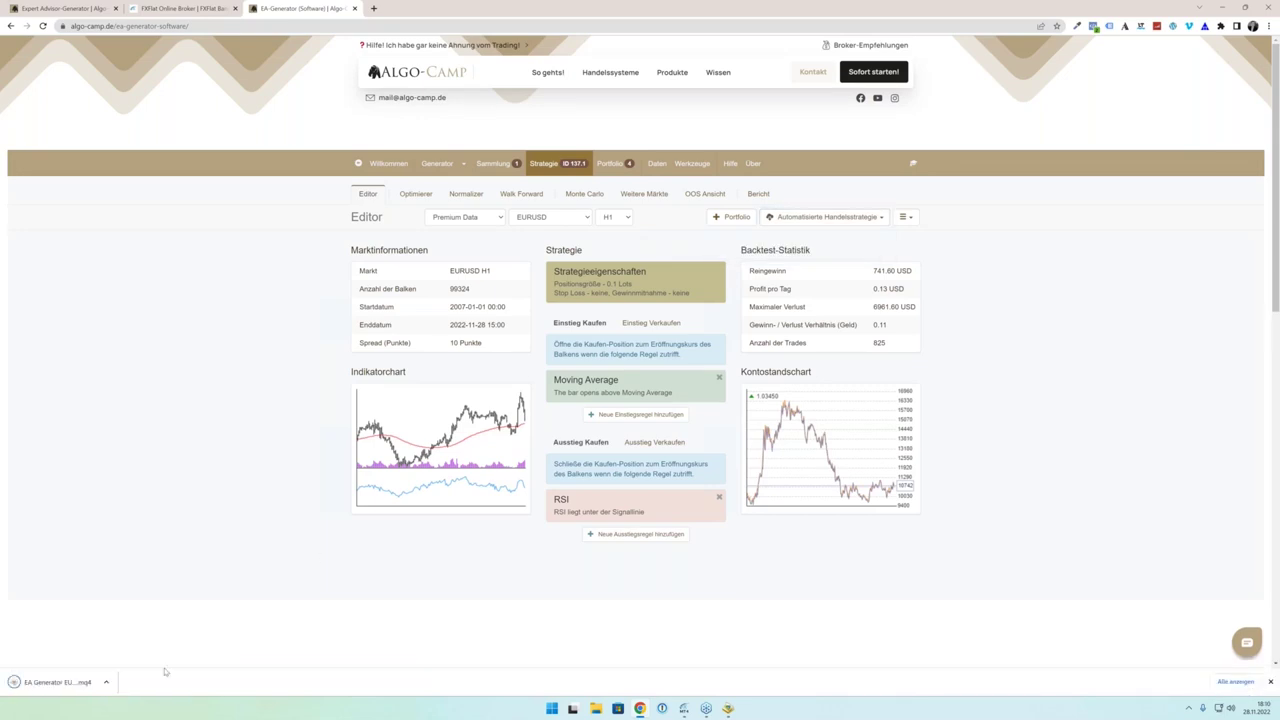
{"action": "left_click", "coordinate": [106, 682]}
{"action": "left_click", "coordinate": [151, 651]}
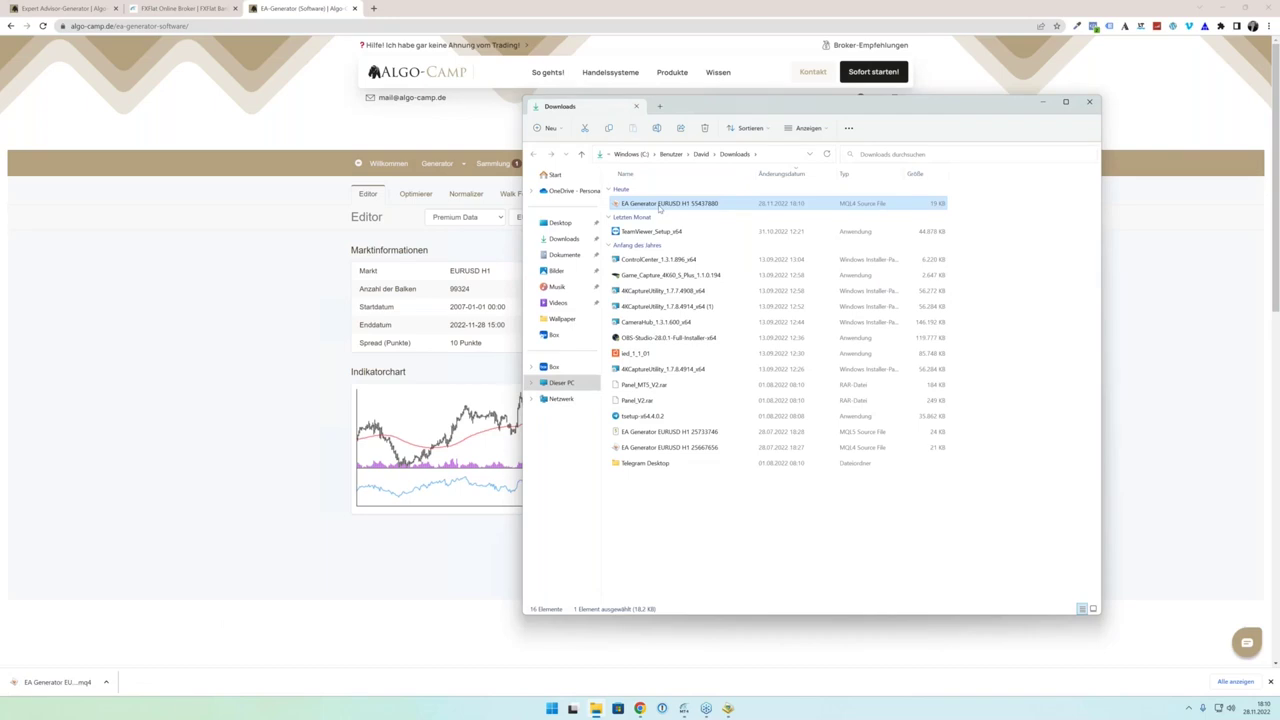
Step: Copy the newly downloaded EA Generator EURUSD H1 file and close the Downloads folder window
{"action": "right_click", "coordinate": [659, 208]}
{"action": "left_click", "coordinate": [700, 220]}
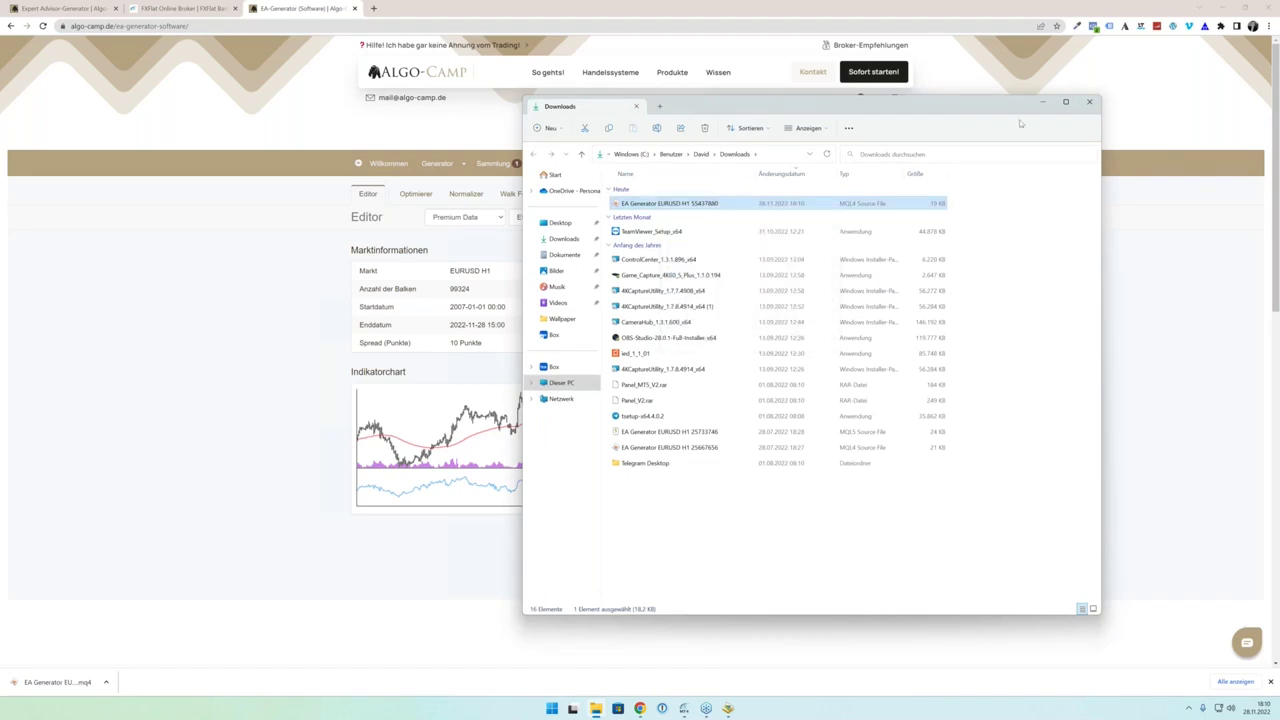
{"action": "left_click", "coordinate": [1090, 101]}
Step: Switch to MetaTrader 4, open its data folder and paste the copied EA Generator file into MQL4\Experts
{"action": "left_click", "coordinate": [684, 708]}
{"action": "left_click", "coordinate": [20, 16]}
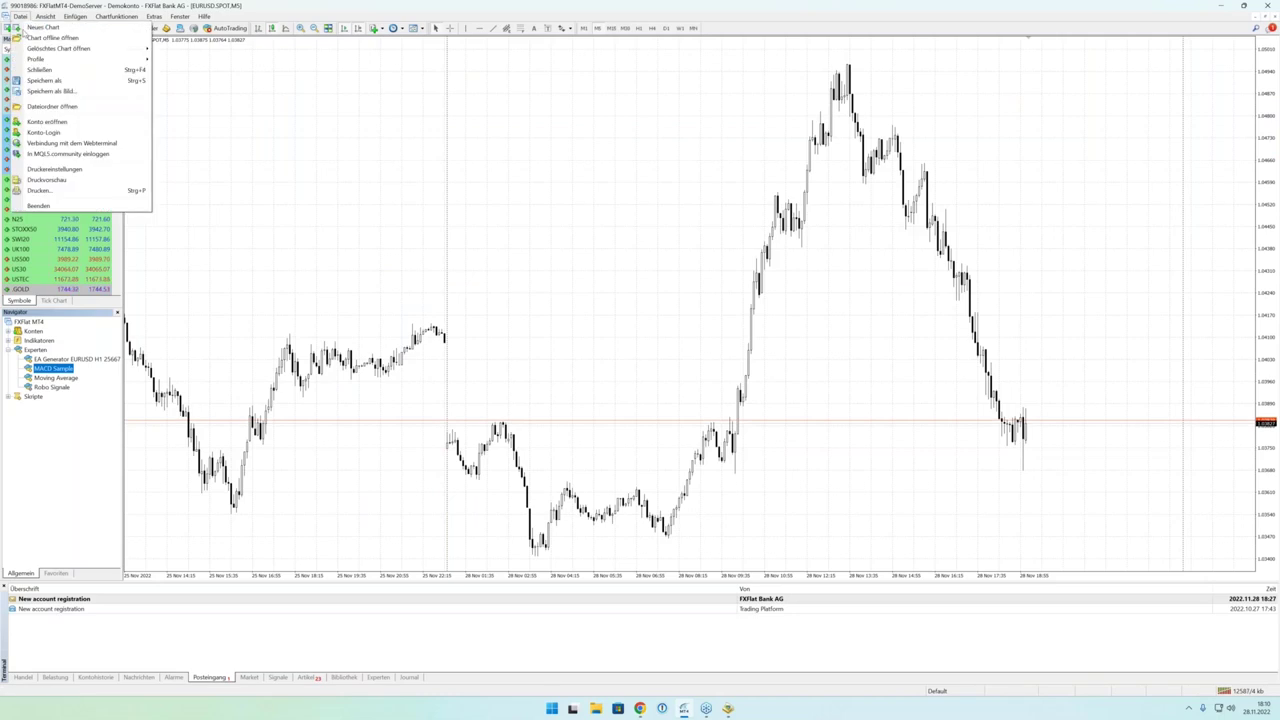
{"action": "left_click", "coordinate": [52, 106]}
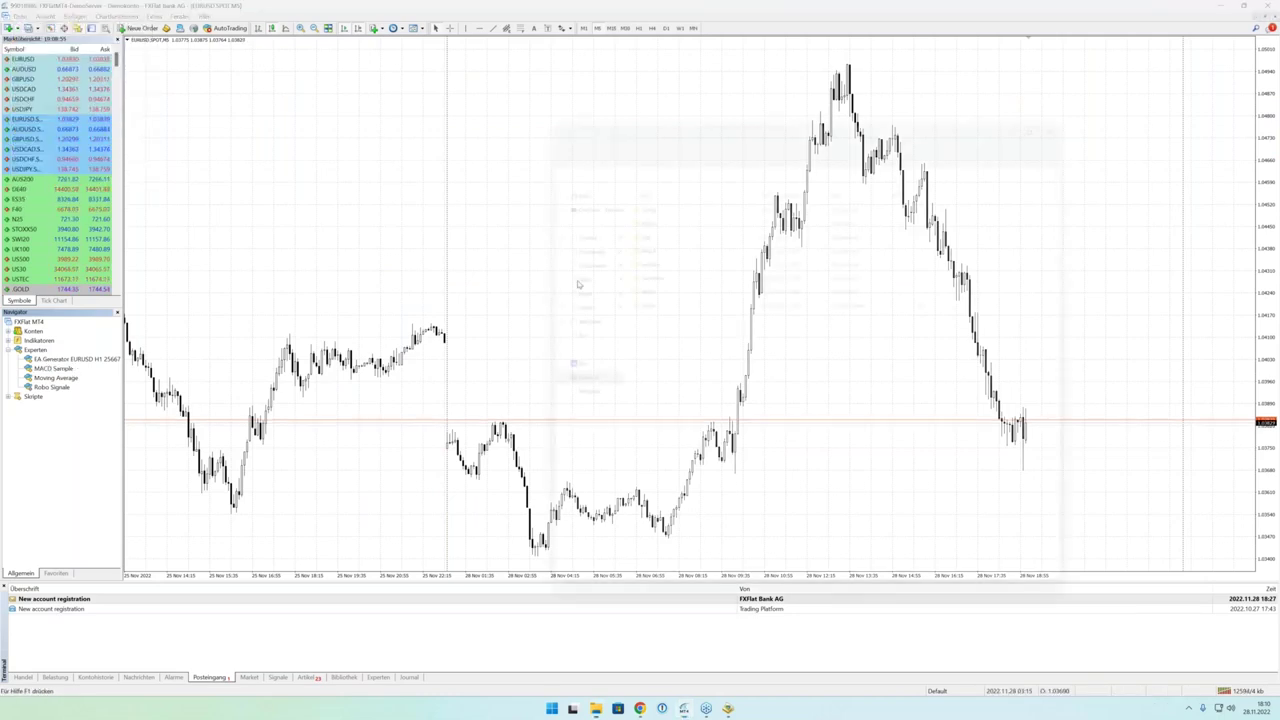
{"action": "double_click", "coordinate": [628, 251]}
{"action": "double_click", "coordinate": [659, 195]}
{"action": "right_click", "coordinate": [766, 343]}
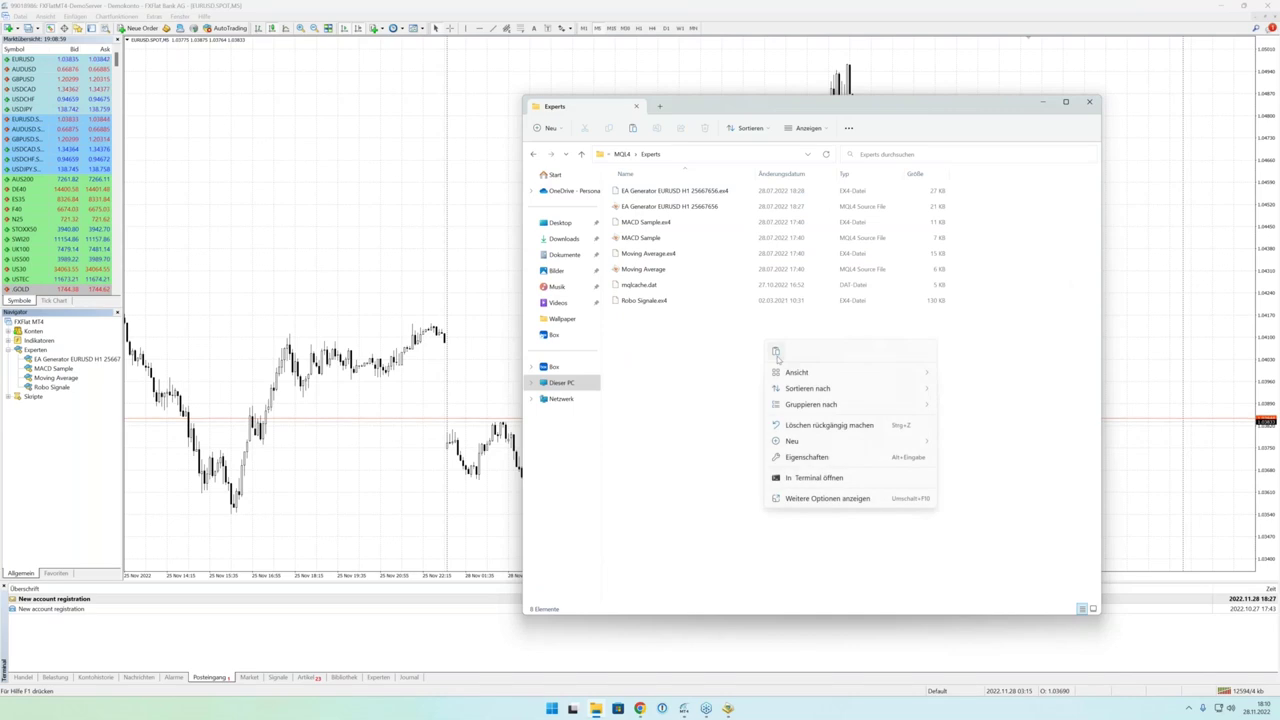
{"action": "left_click", "coordinate": [776, 352]}
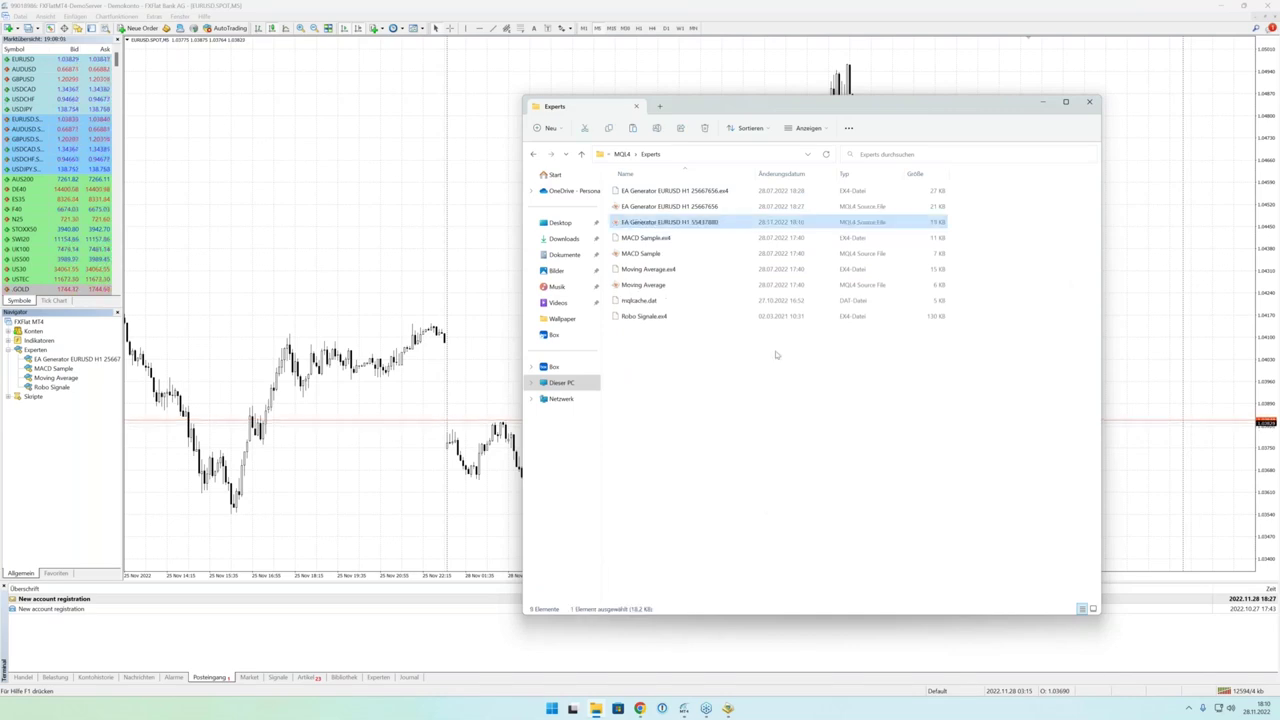
Step: Rename the pasted EA Generator file in the Experts folder as Webinar-EA
{"action": "left_click", "coordinate": [680, 222]}
{"action": "type", "text": "Goldm"}
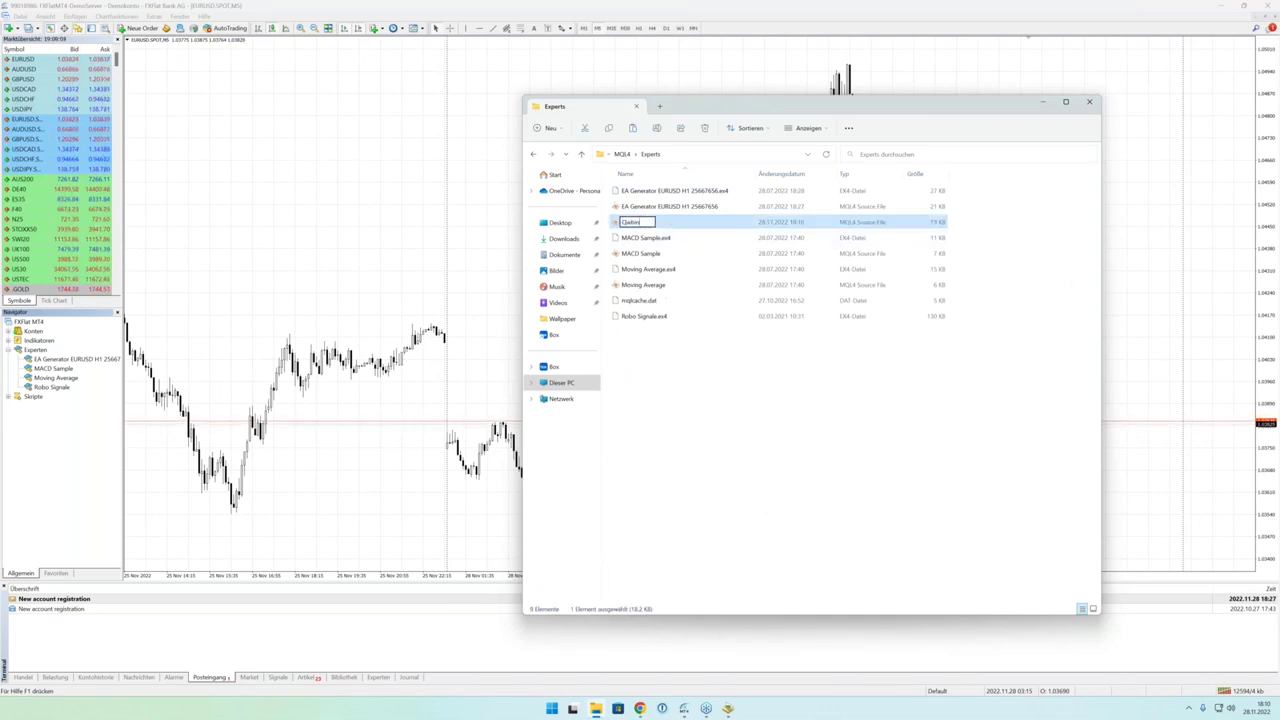
{"action": "key", "text": "BackSpace"}
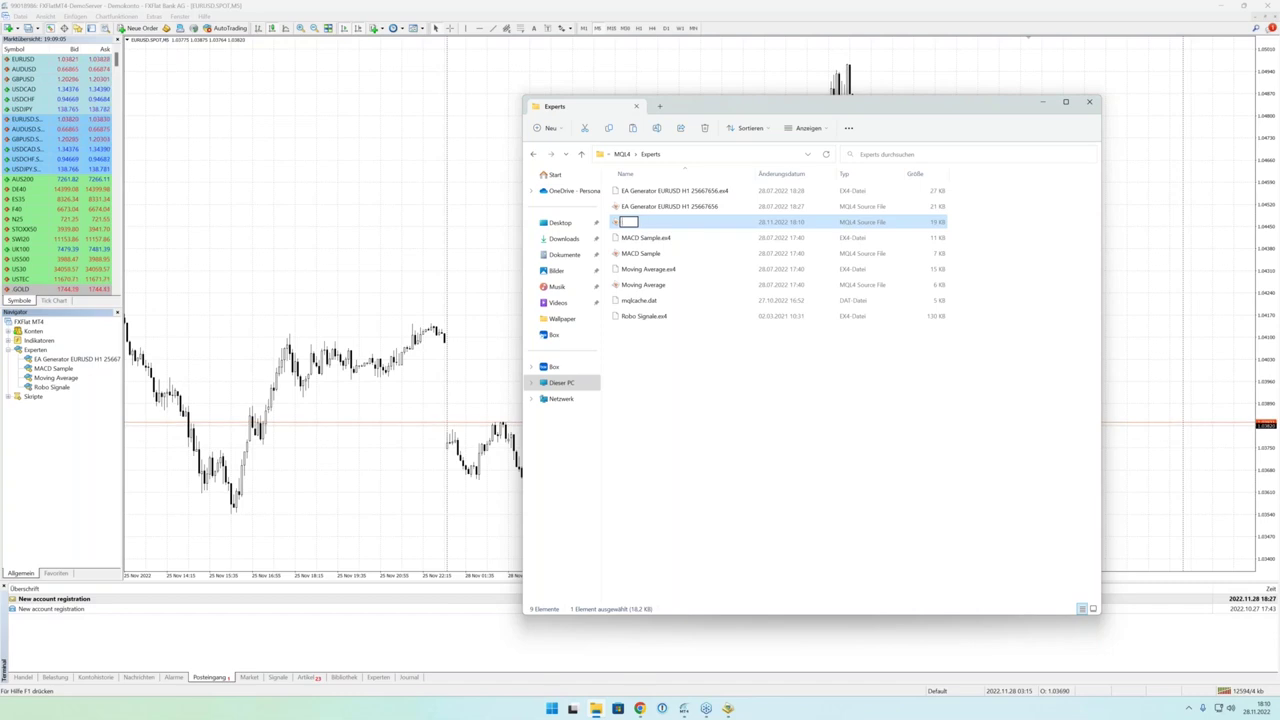
{"action": "type", "text": "Webinar-EA"}
{"action": "key", "text": "Return"}
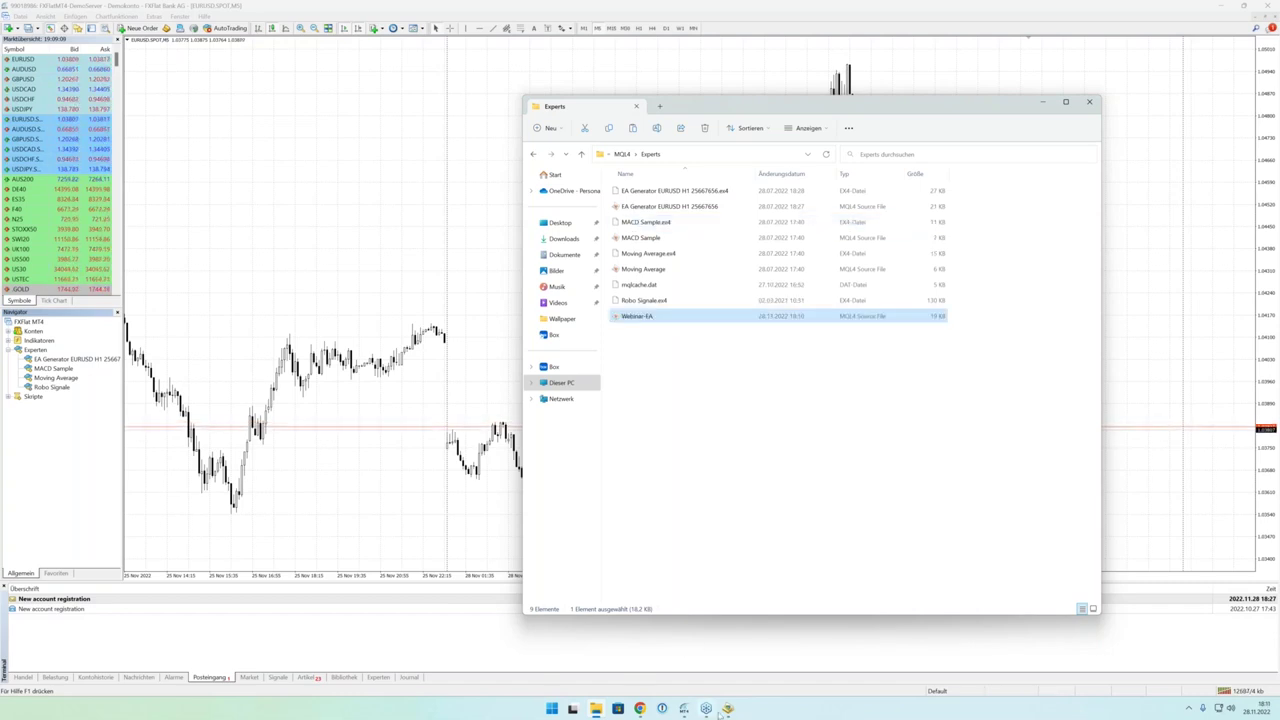
Step: Switch to MetaEditor, open Webinar-EA.mq4 from the Experts folder and look through its source code
{"action": "left_click", "coordinate": [706, 708]}
{"action": "left_click", "coordinate": [56, 98]}
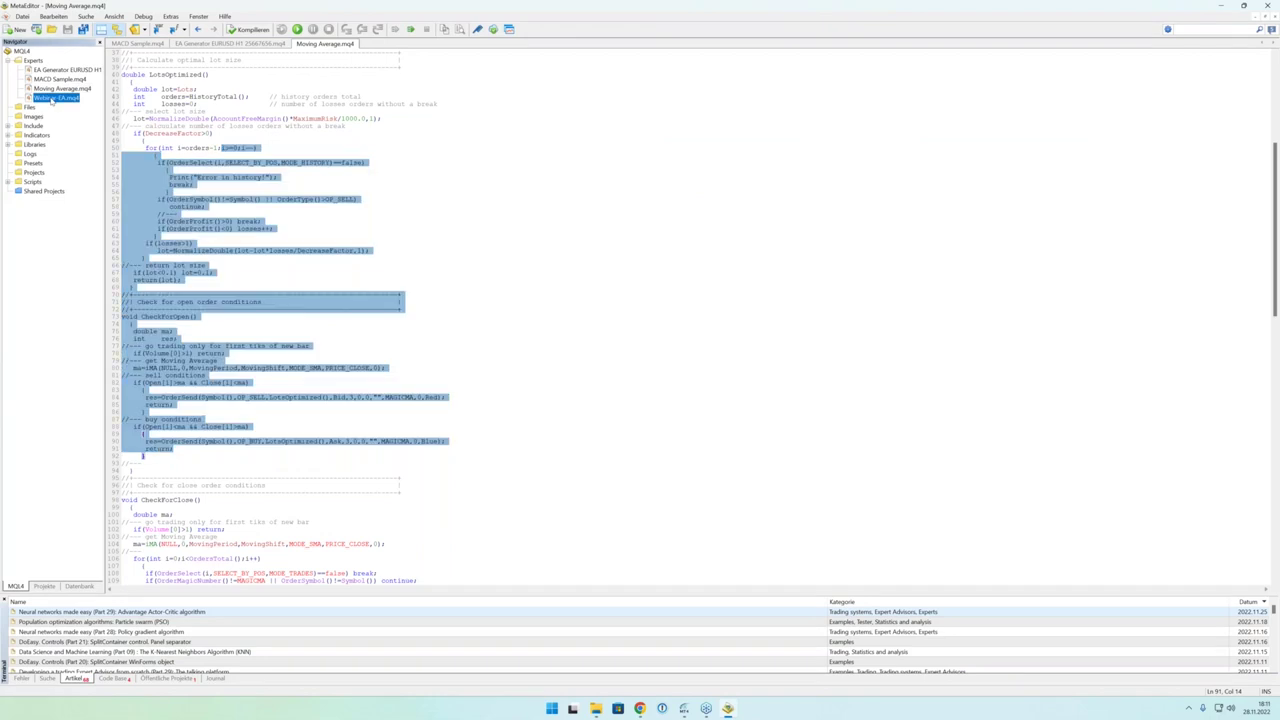
{"action": "double_click", "coordinate": [54, 99]}
{"action": "scroll", "coordinate": [237, 240], "scroll_direction": "down", "scroll_amount": 20}
{"action": "scroll", "coordinate": [237, 240], "scroll_direction": "down", "scroll_amount": 20}
{"action": "scroll", "coordinate": [238, 315], "scroll_direction": "down", "scroll_amount": 20}
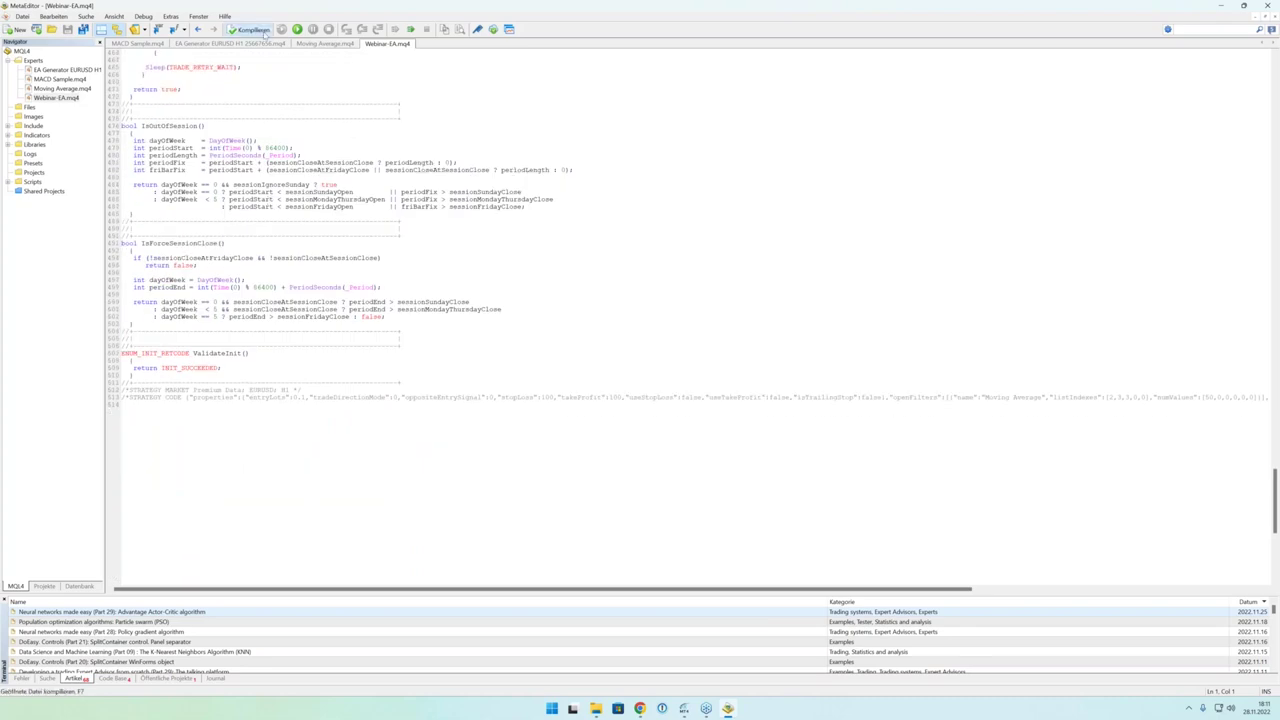
Step: Compile the Webinar-EA.mq4 source file
{"action": "left_click", "coordinate": [252, 29]}
{"action": "scroll", "coordinate": [264, 290], "scroll_direction": "down", "scroll_amount": 20}
{"action": "scroll", "coordinate": [264, 290], "scroll_direction": "down", "scroll_amount": 20}
{"action": "scroll", "coordinate": [323, 362], "scroll_direction": "down", "scroll_amount": 20}
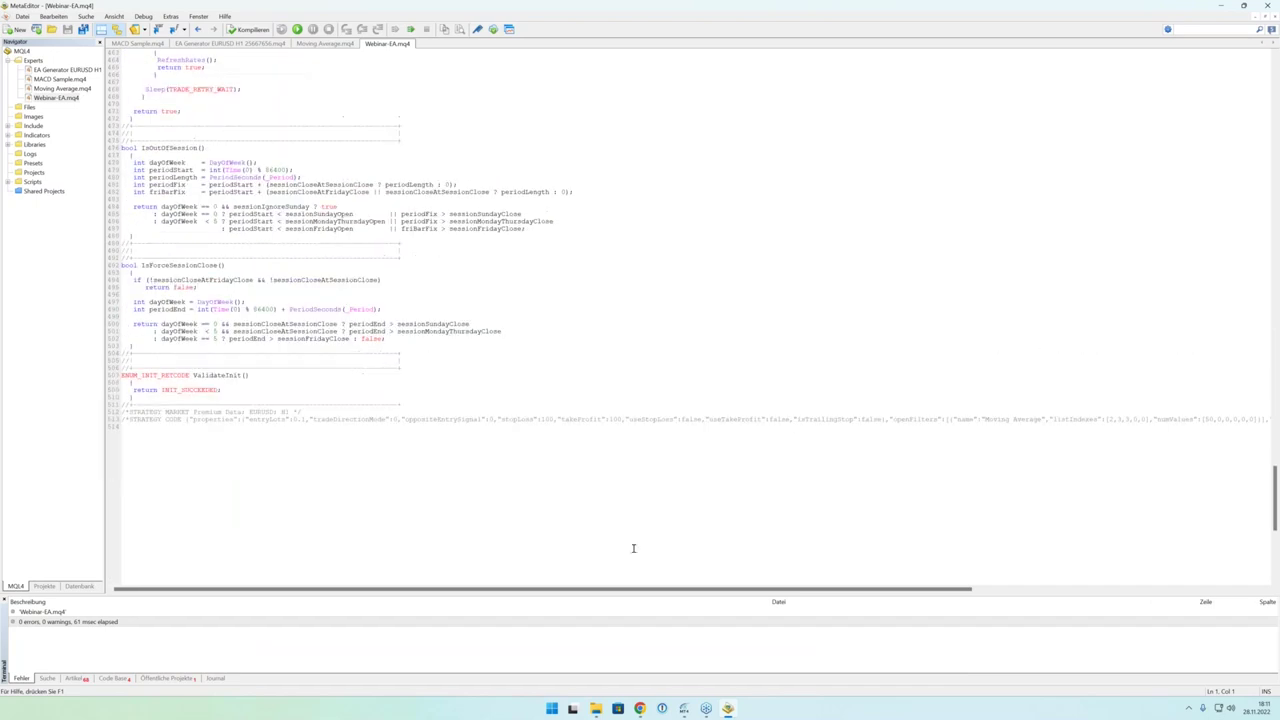
Step: Return to MetaTrader 4, attach the Webinar-EA expert to the EURUSD chart and show the account's trades
{"action": "left_click", "coordinate": [685, 709]}
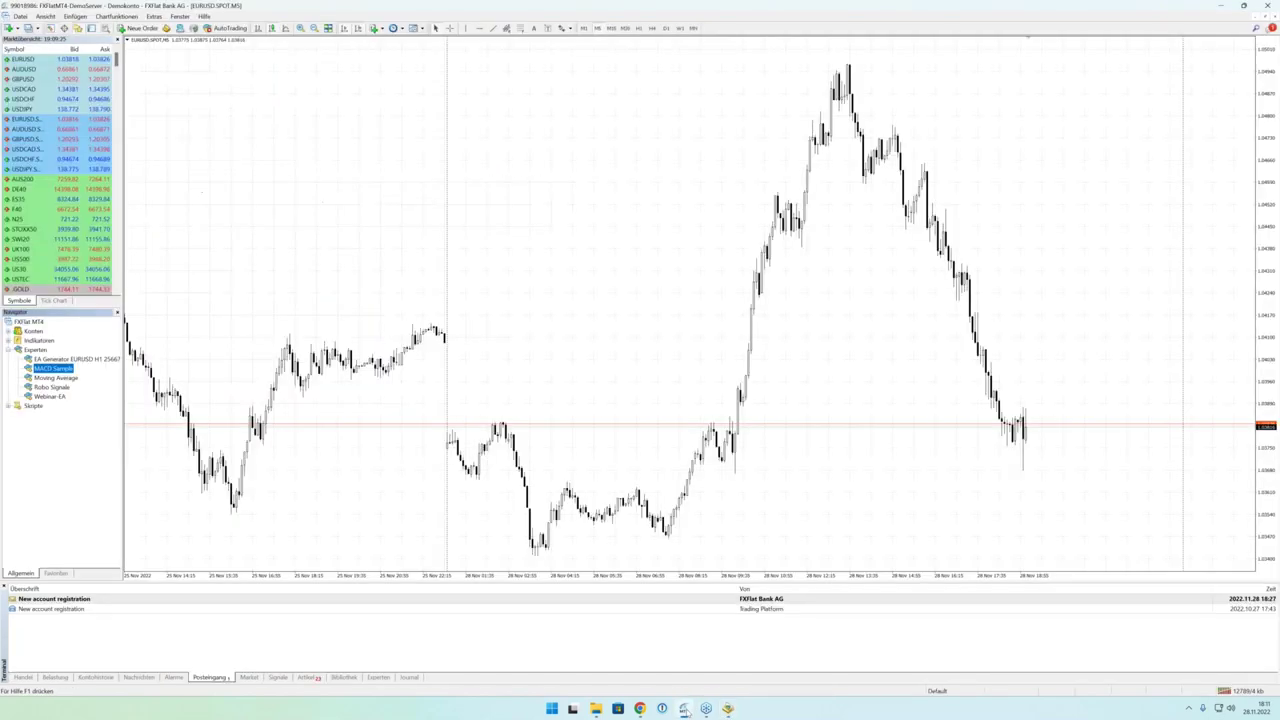
{"action": "left_click", "coordinate": [42, 397]}
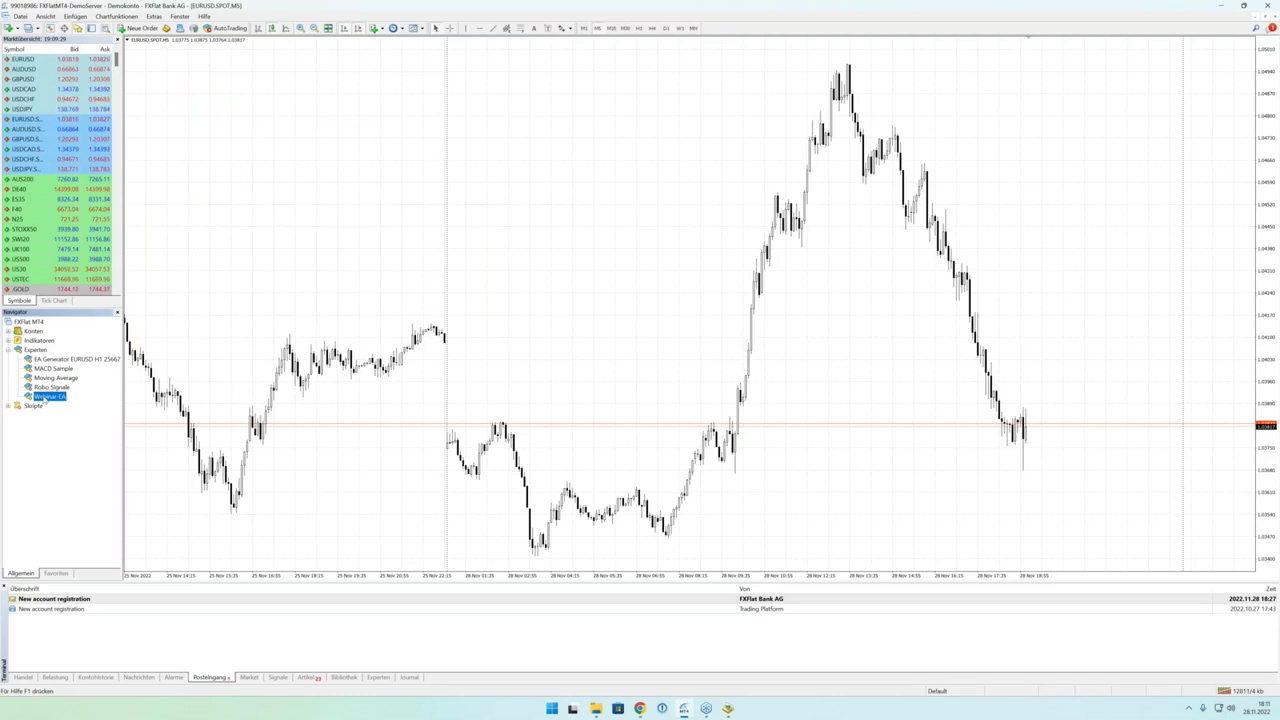
{"action": "left_click_drag", "start_coordinate": [353, 305], "coordinate": [355, 307]}
{"action": "left_click", "coordinate": [670, 394]}
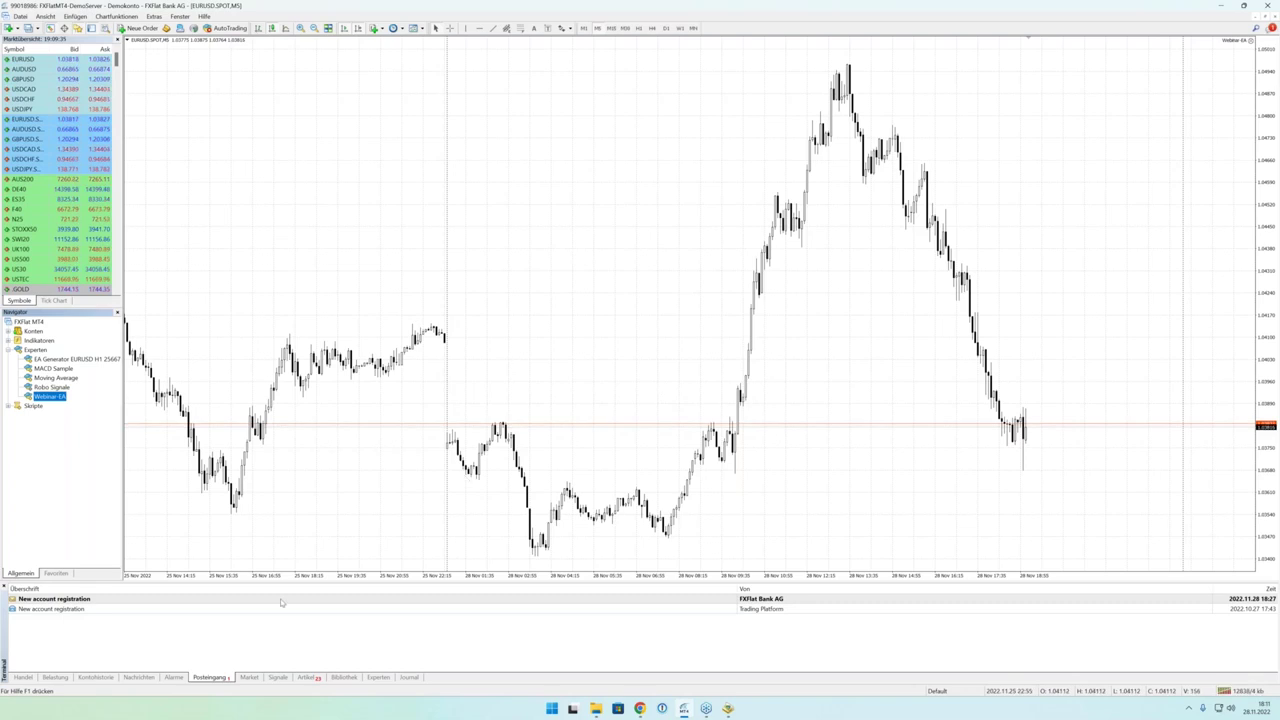
{"action": "left_click", "coordinate": [24, 678]}
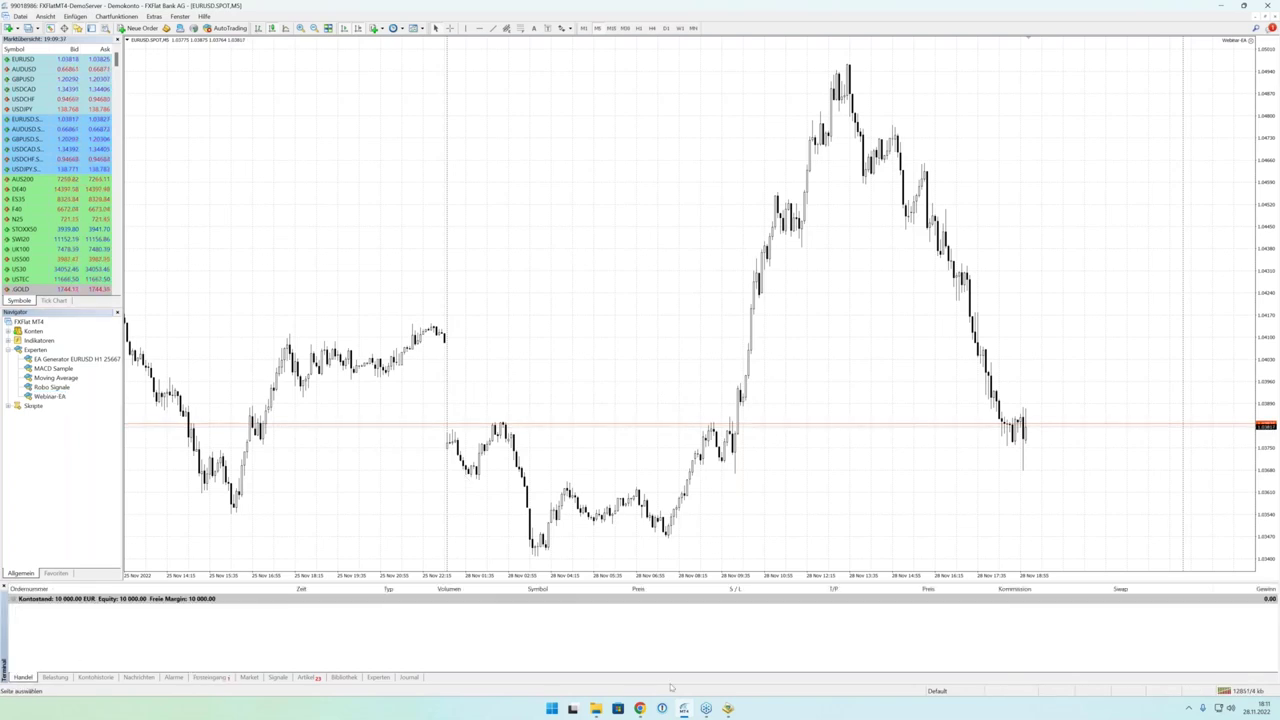
Step: Switch to the EA Generator in the browser and examine the start and end dates of the EURUSD H1 data
{"action": "left_click", "coordinate": [728, 708]}
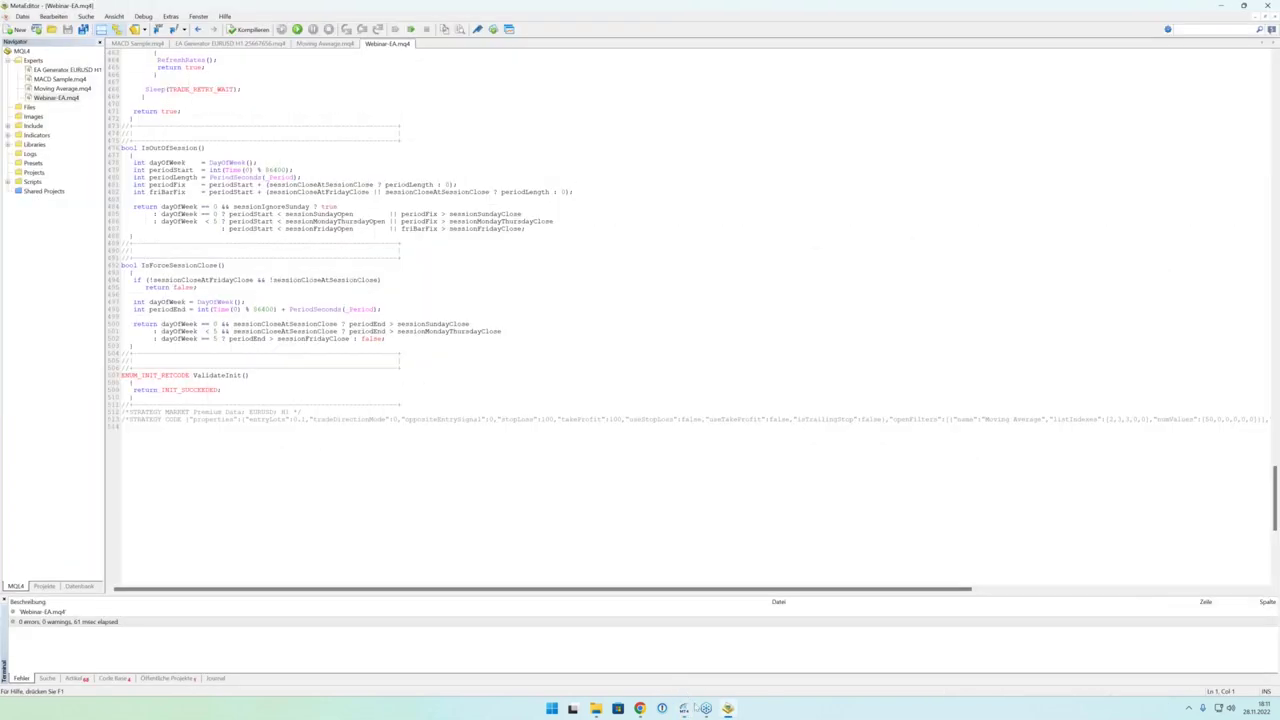
{"action": "left_click", "coordinate": [640, 708]}
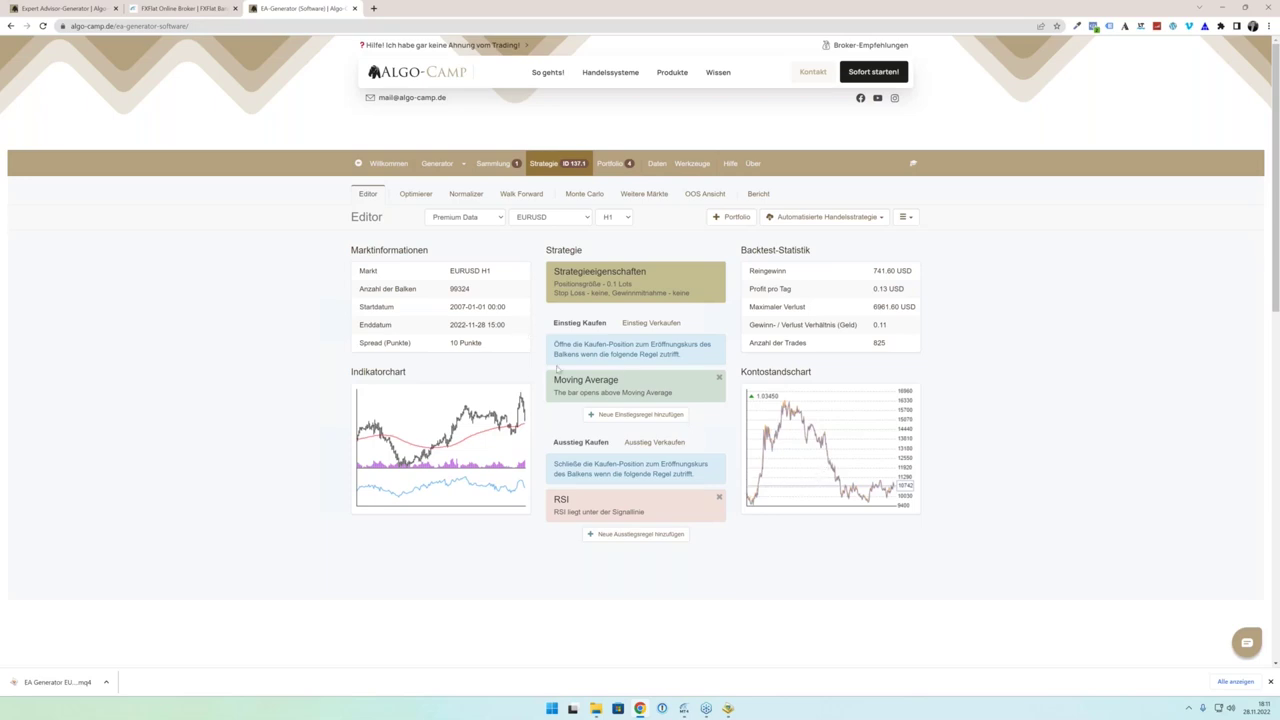
{"action": "left_click_drag", "start_coordinate": [451, 310], "coordinate": [481, 308]}
{"action": "left_click_drag", "start_coordinate": [450, 327], "coordinate": [505, 325]}
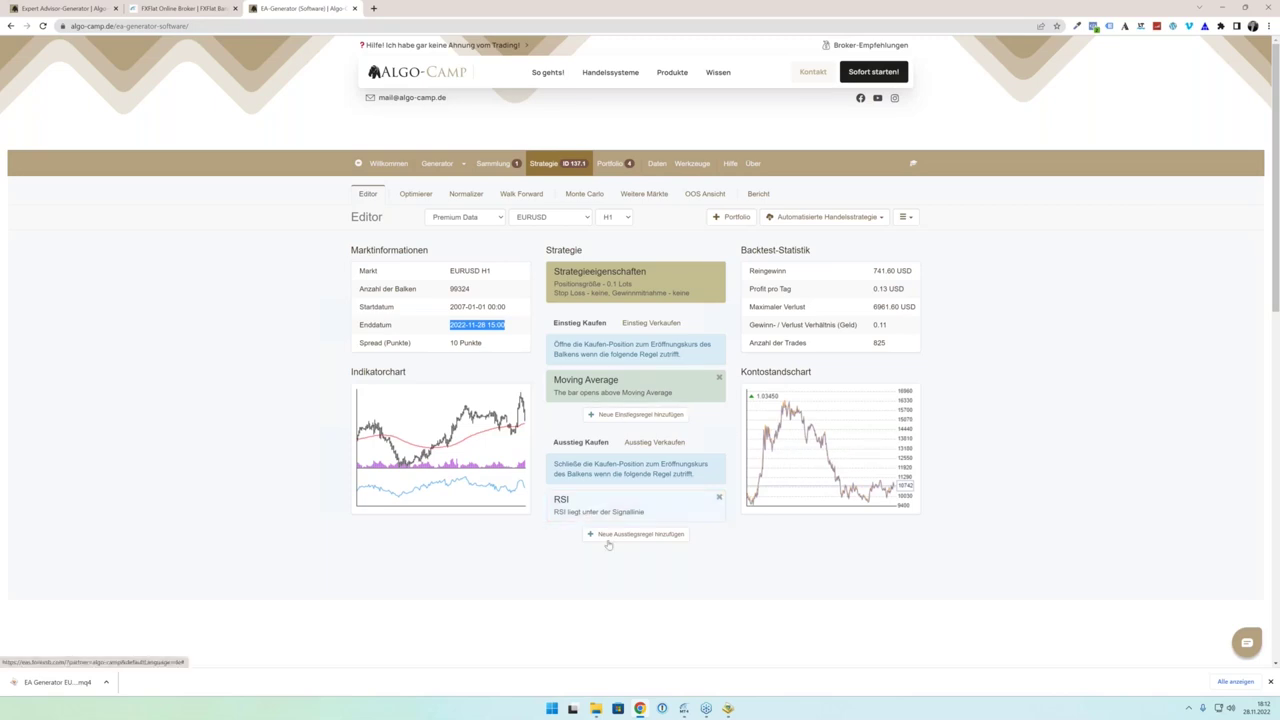
Step: In MetaTrader 4's strategy tester, run a backtest of Webinar-EA.ex4 on EURUSD, Euro vs. US Dollar CFD, with the H1 period
{"action": "left_click", "coordinate": [681, 710]}
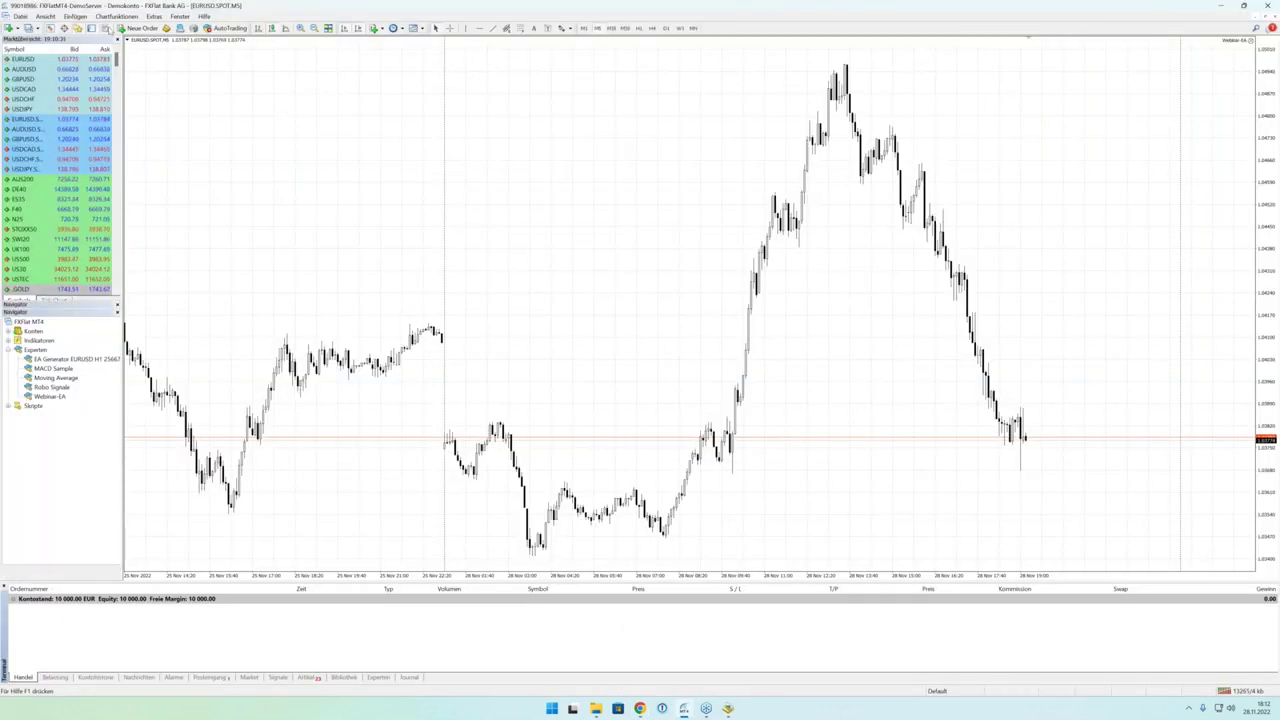
{"action": "key", "text": "ctrl+r"}
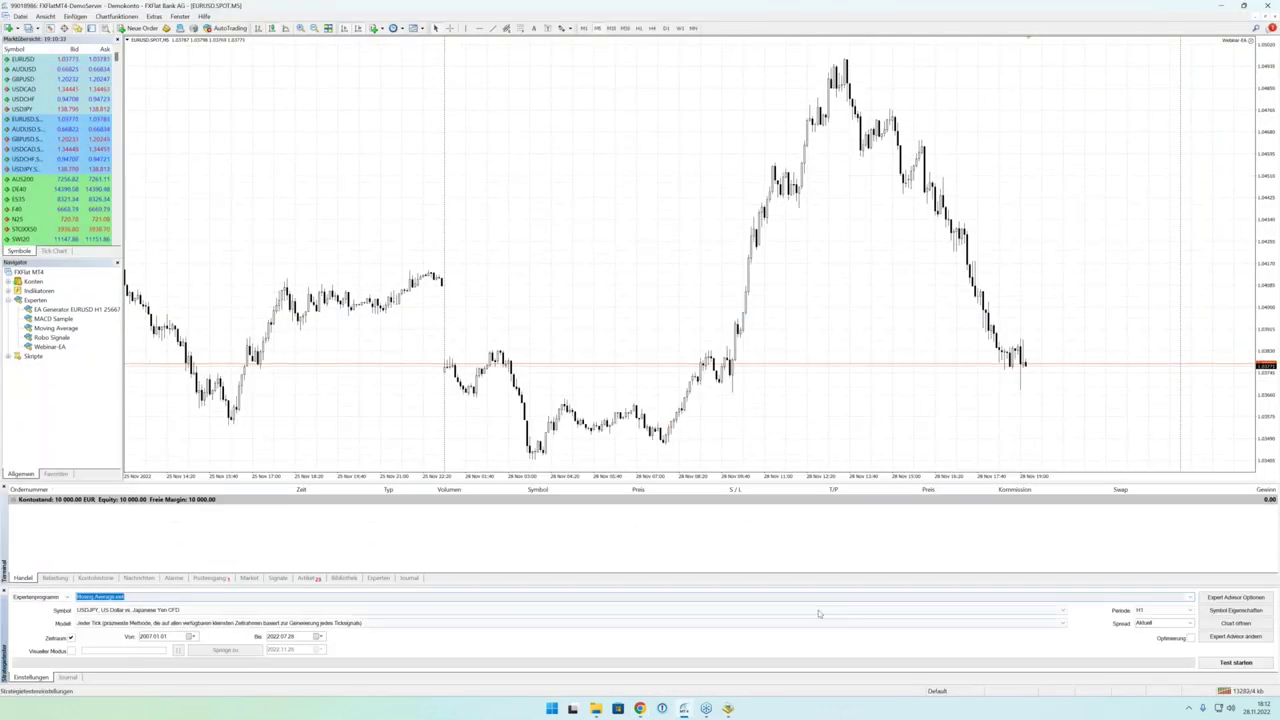
{"action": "left_click", "coordinate": [300, 597]}
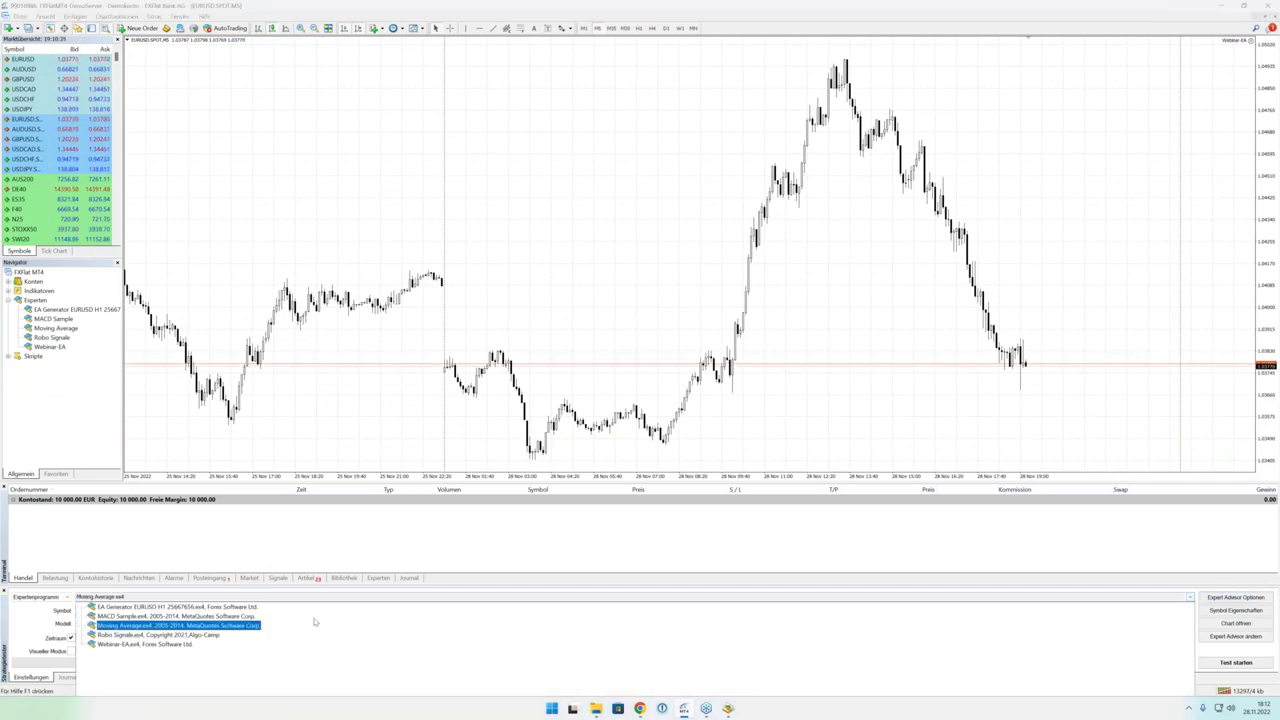
{"action": "left_click", "coordinate": [150, 644]}
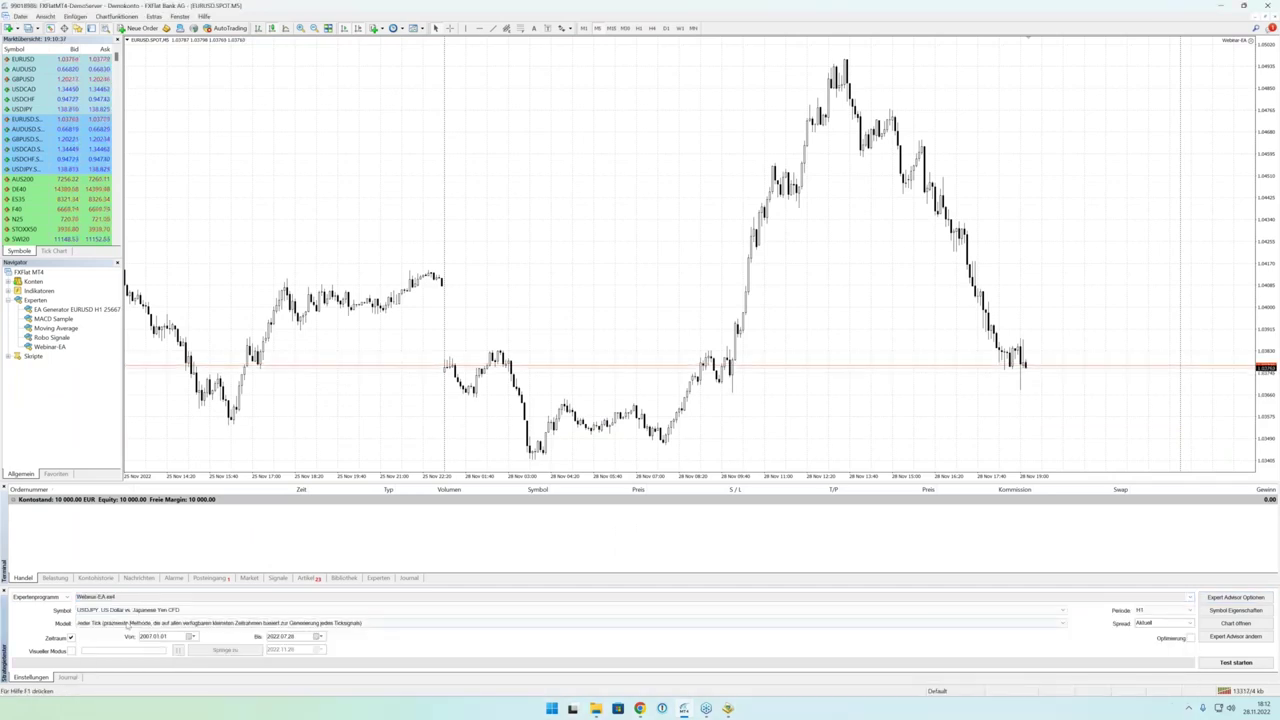
{"action": "left_click", "coordinate": [130, 610]}
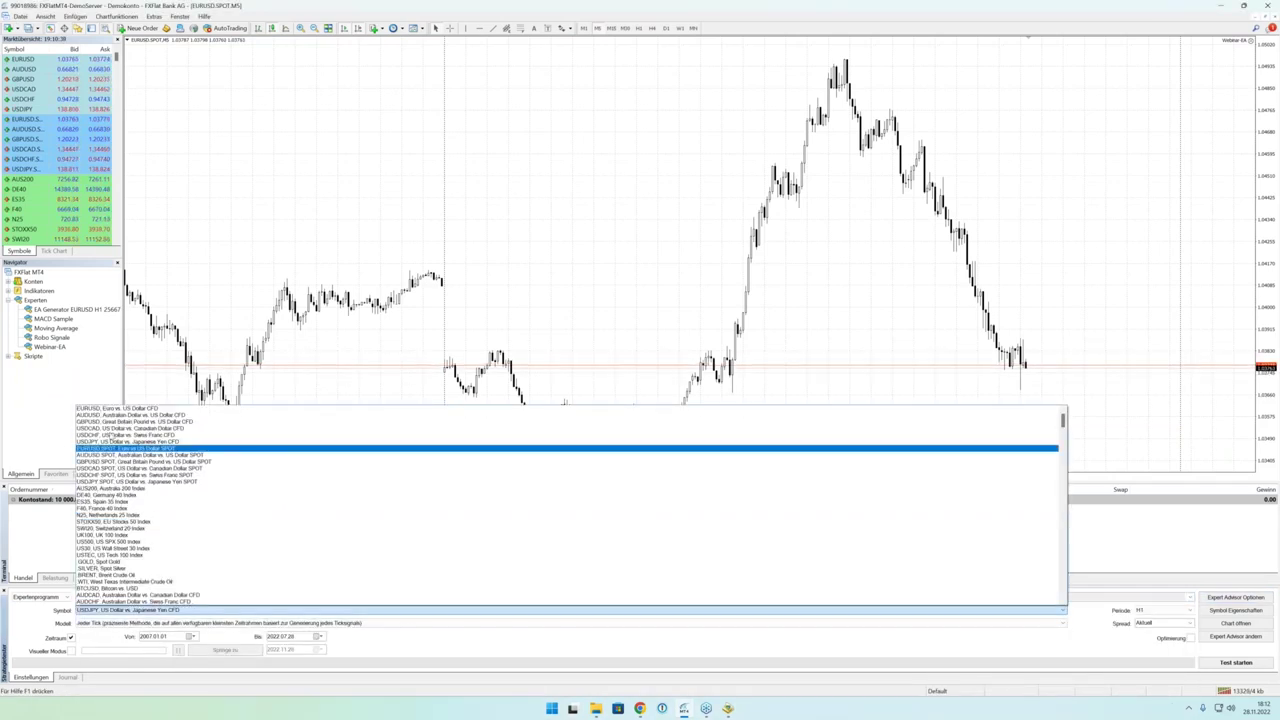
{"action": "left_click", "coordinate": [116, 408]}
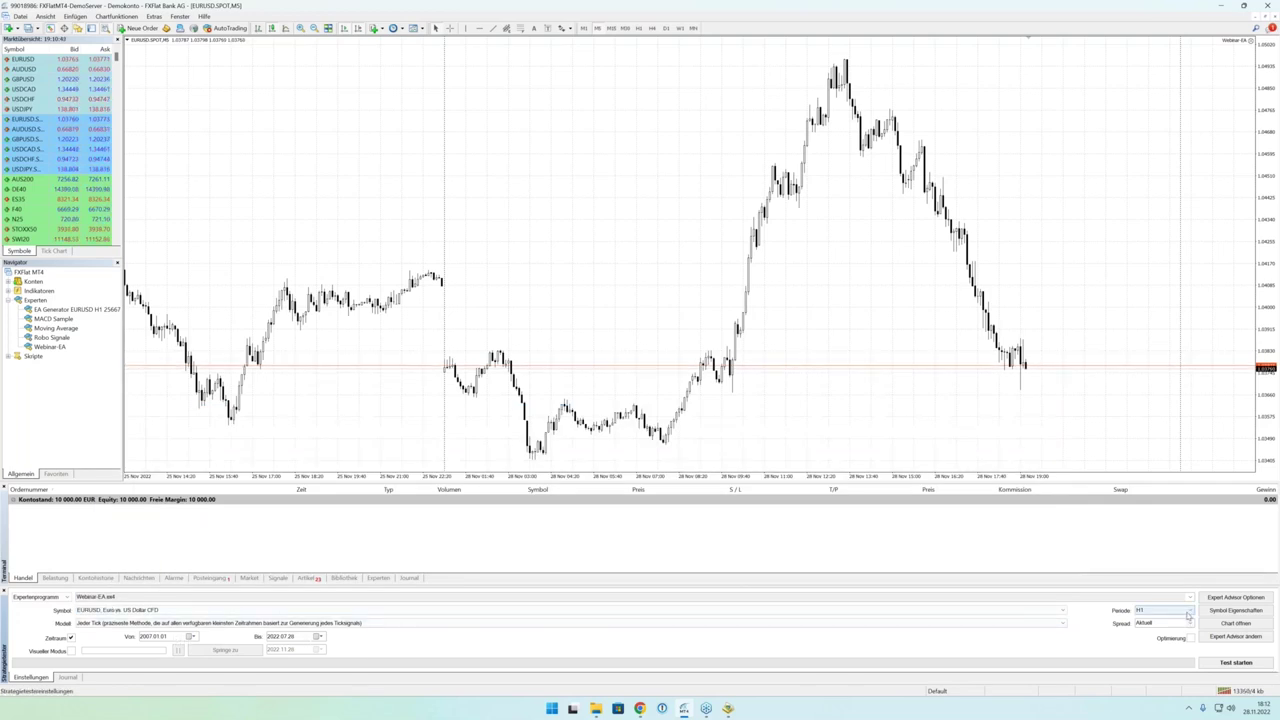
{"action": "left_click", "coordinate": [1262, 664]}
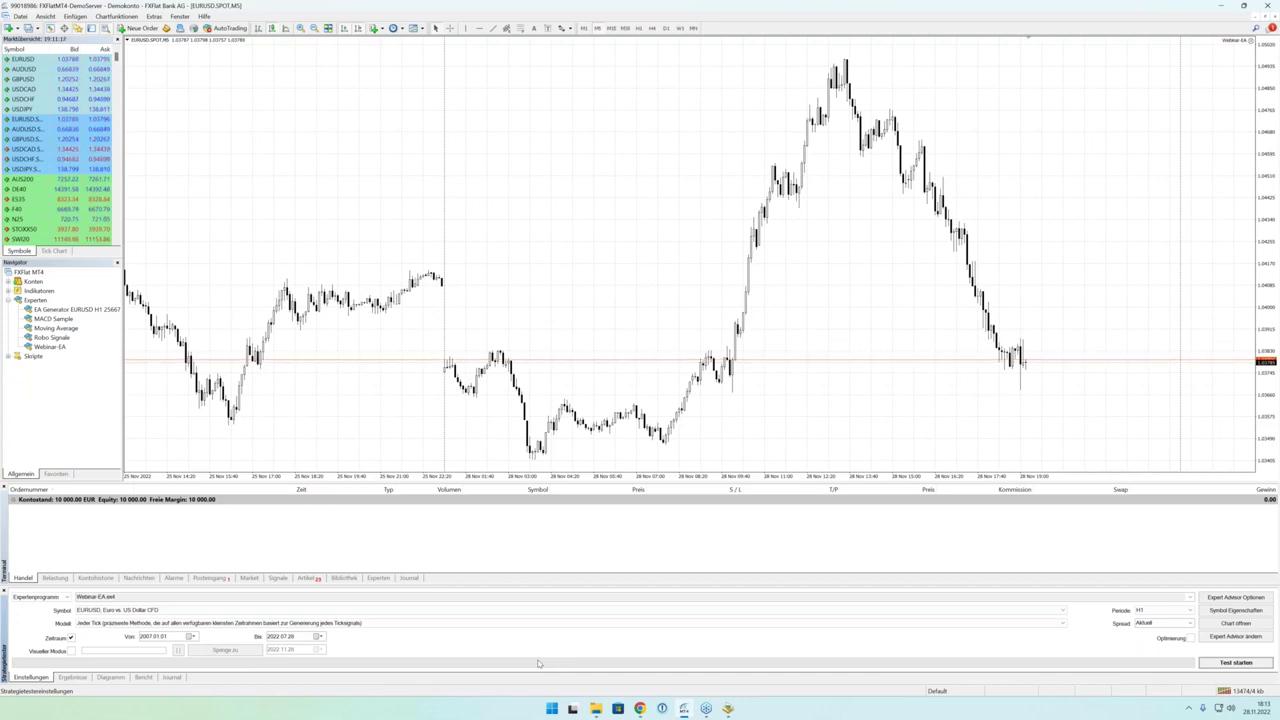
Step: Return to the EA Generator and start a new RSI buy entry rule with the condition "RSI liegt über der Signallinie"
{"action": "mouse_move", "coordinate": [640, 708]}
{"action": "left_click", "coordinate": [645, 686]}
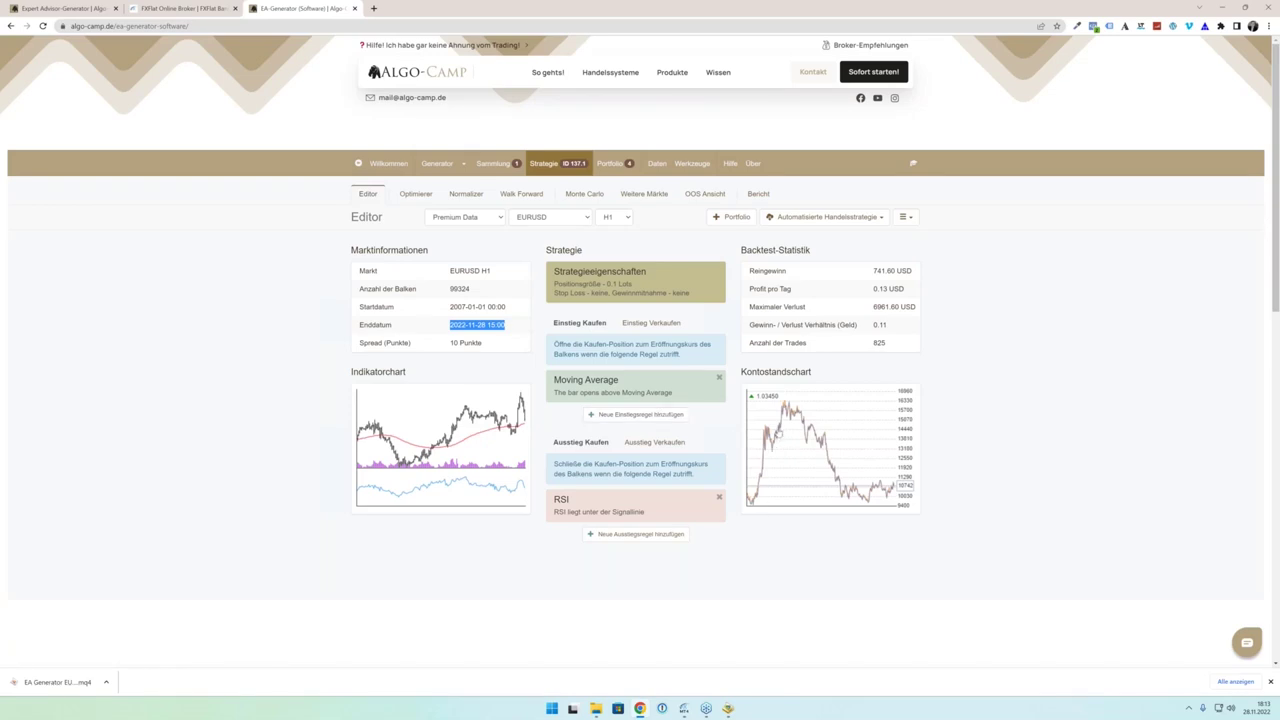
{"action": "left_click", "coordinate": [619, 416]}
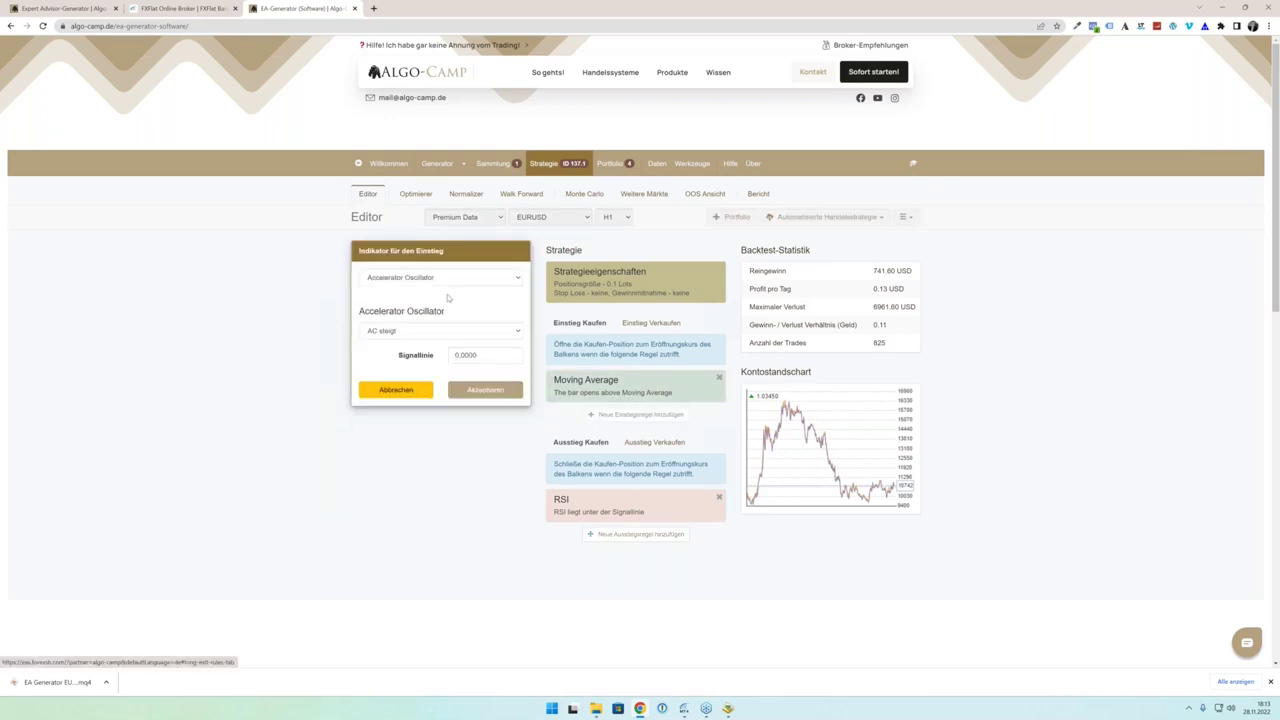
{"action": "left_click", "coordinate": [422, 333]}
{"action": "left_click", "coordinate": [410, 396]}
{"action": "left_click", "coordinate": [440, 277]}
{"action": "scroll", "coordinate": [400, 390], "scroll_direction": "down", "scroll_amount": 3}
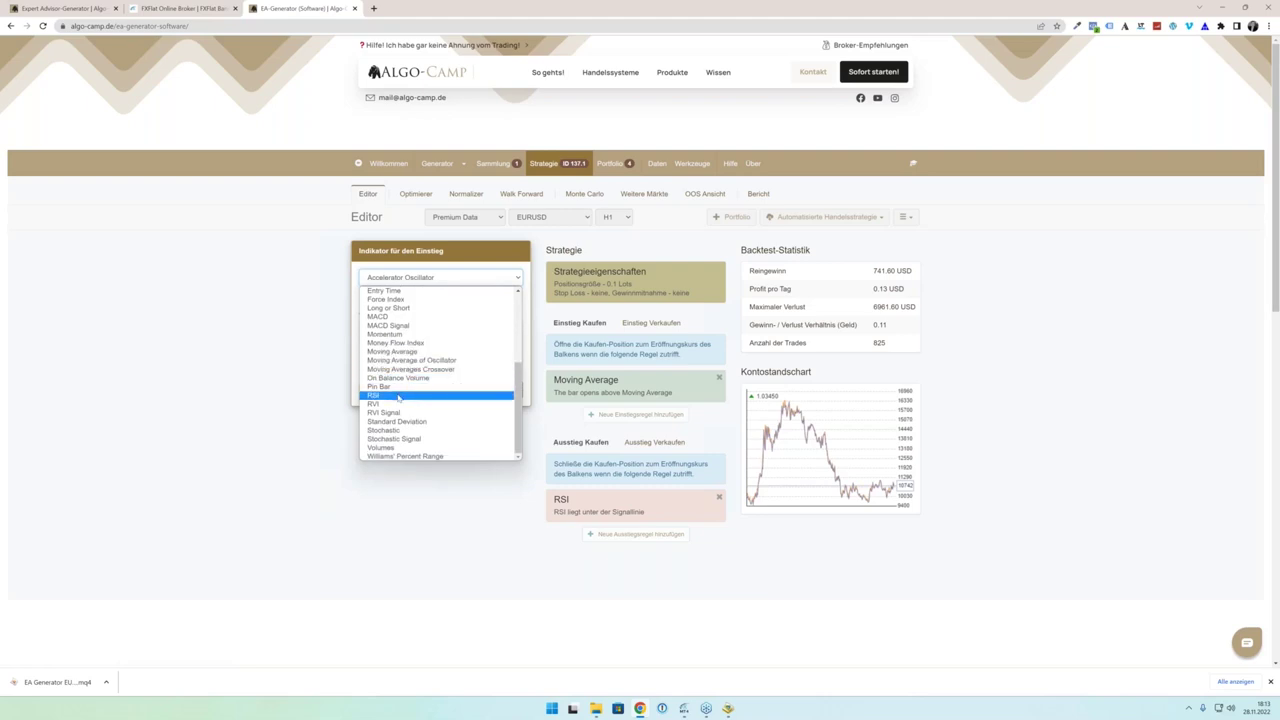
{"action": "left_click", "coordinate": [398, 396]}
{"action": "left_click", "coordinate": [452, 333]}
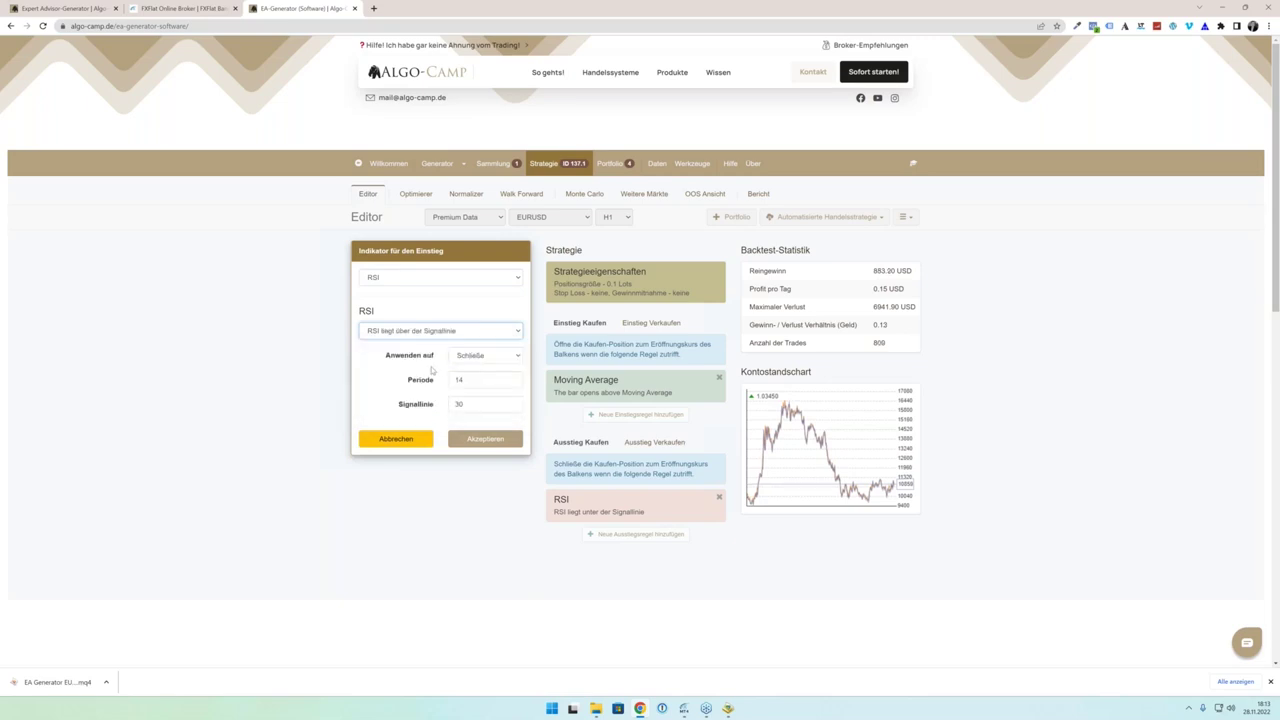
Step: Set the RSI entry rule's signal line to 50 and period to 50, and accept the rule
{"action": "left_click", "coordinate": [442, 404]}
{"action": "type", "text": "5"}
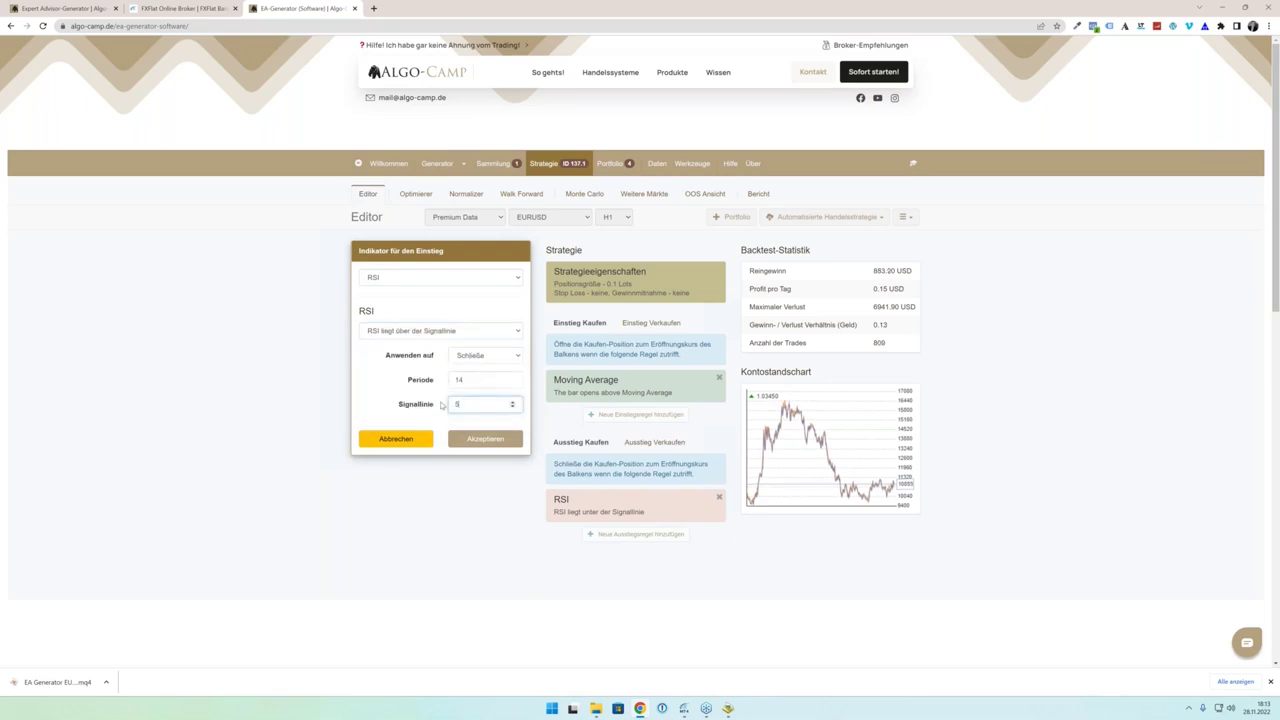
{"action": "type", "text": "0"}
{"action": "left_click", "coordinate": [466, 382]}
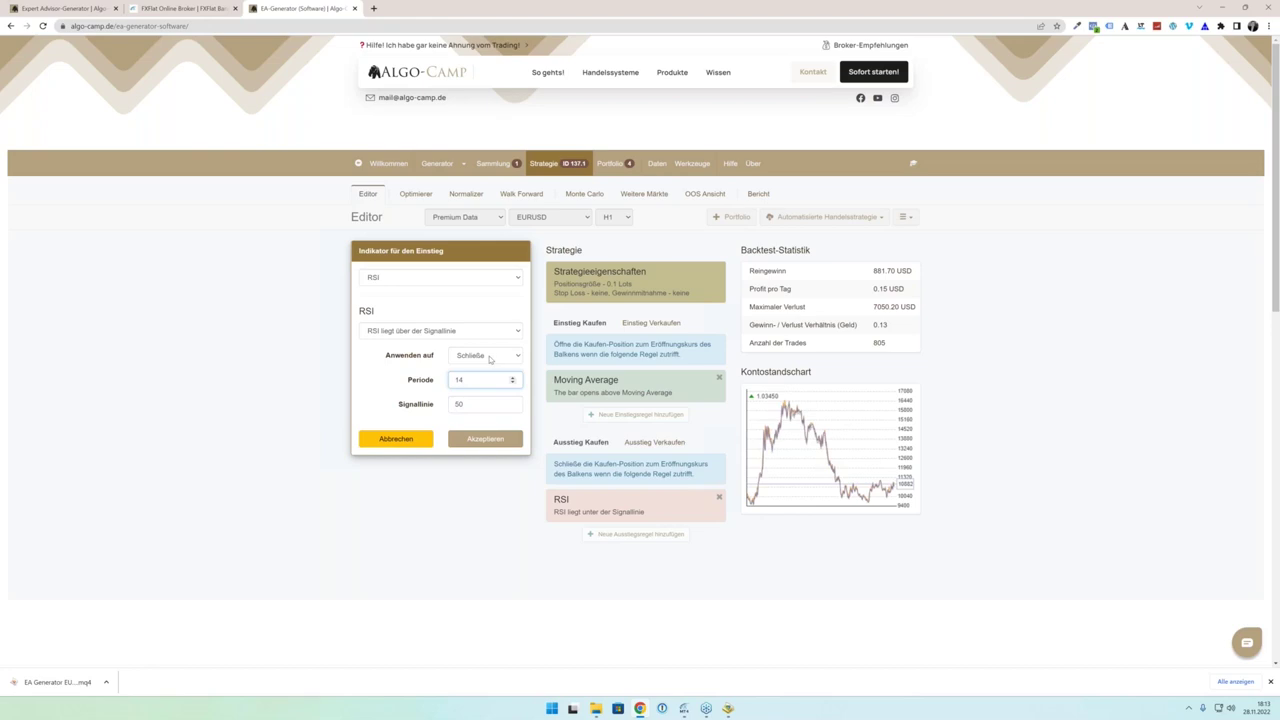
{"action": "double_click", "coordinate": [483, 381]}
{"action": "type", "text": "50"}
{"action": "left_click", "coordinate": [476, 403]}
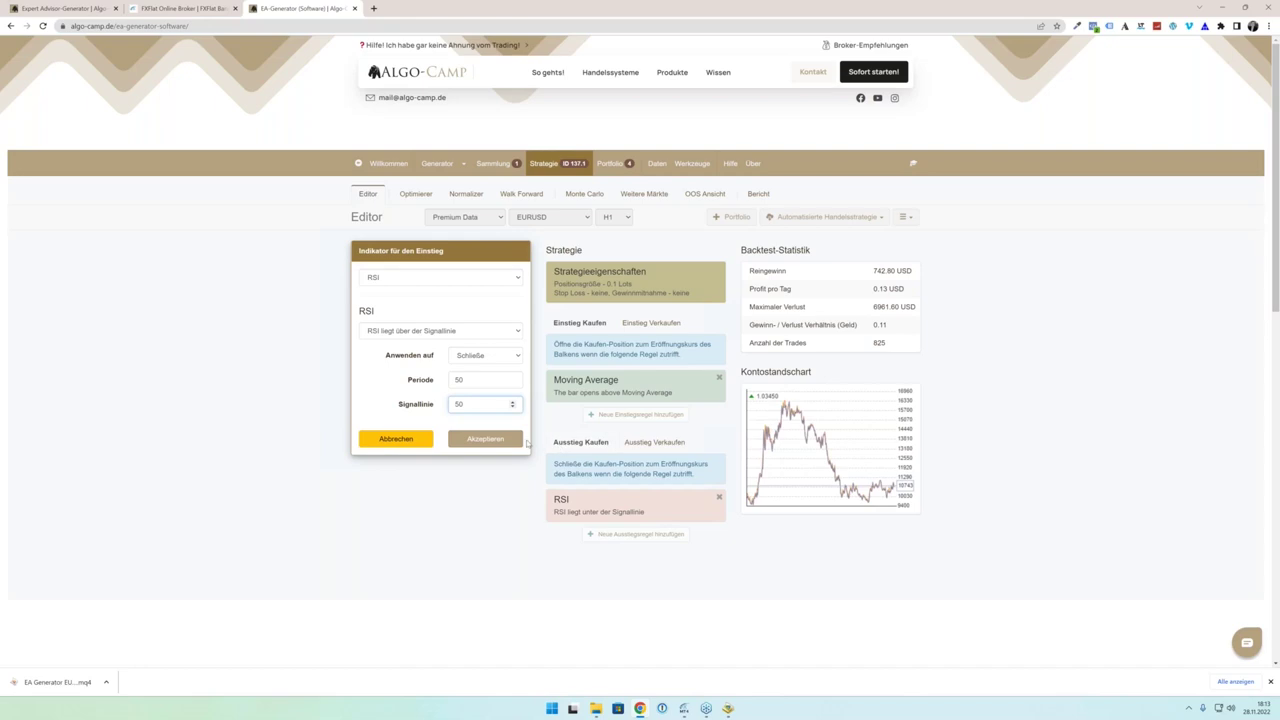
{"action": "left_click", "coordinate": [505, 440]}
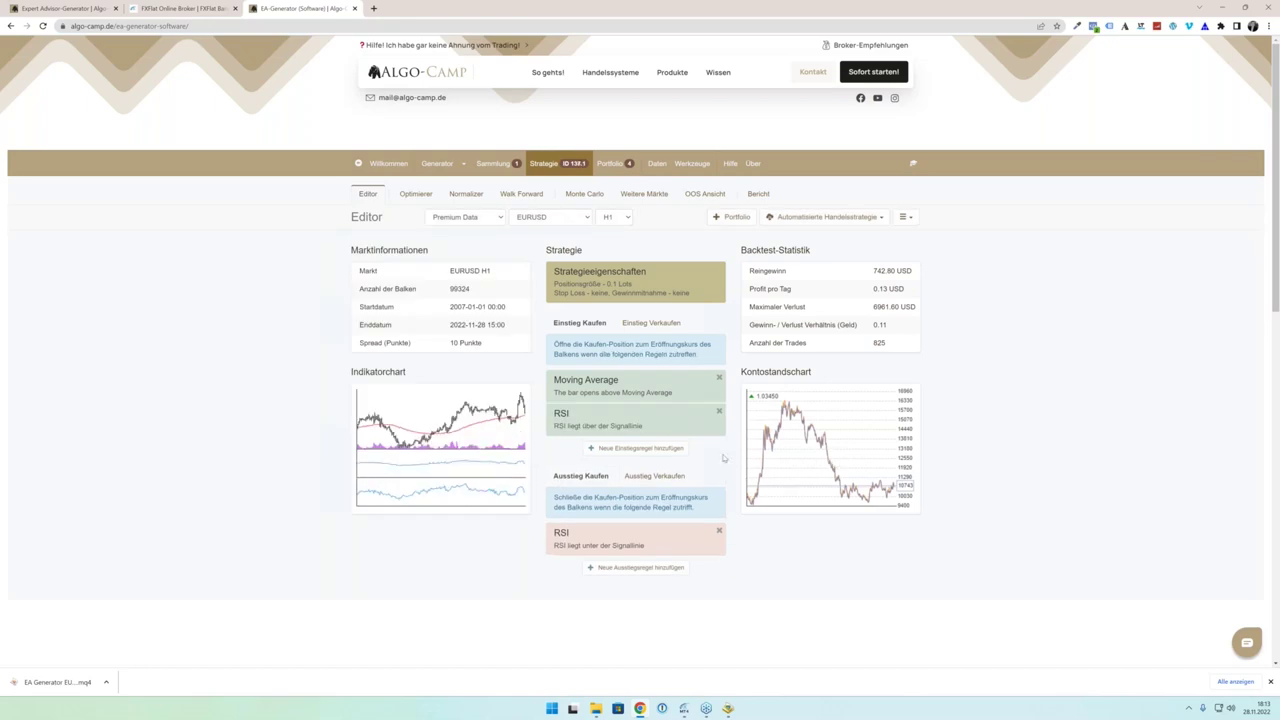
Step: Remove the Moving Average entry rule and the RSI exit rule from the strategy
{"action": "left_click", "coordinate": [719, 379]}
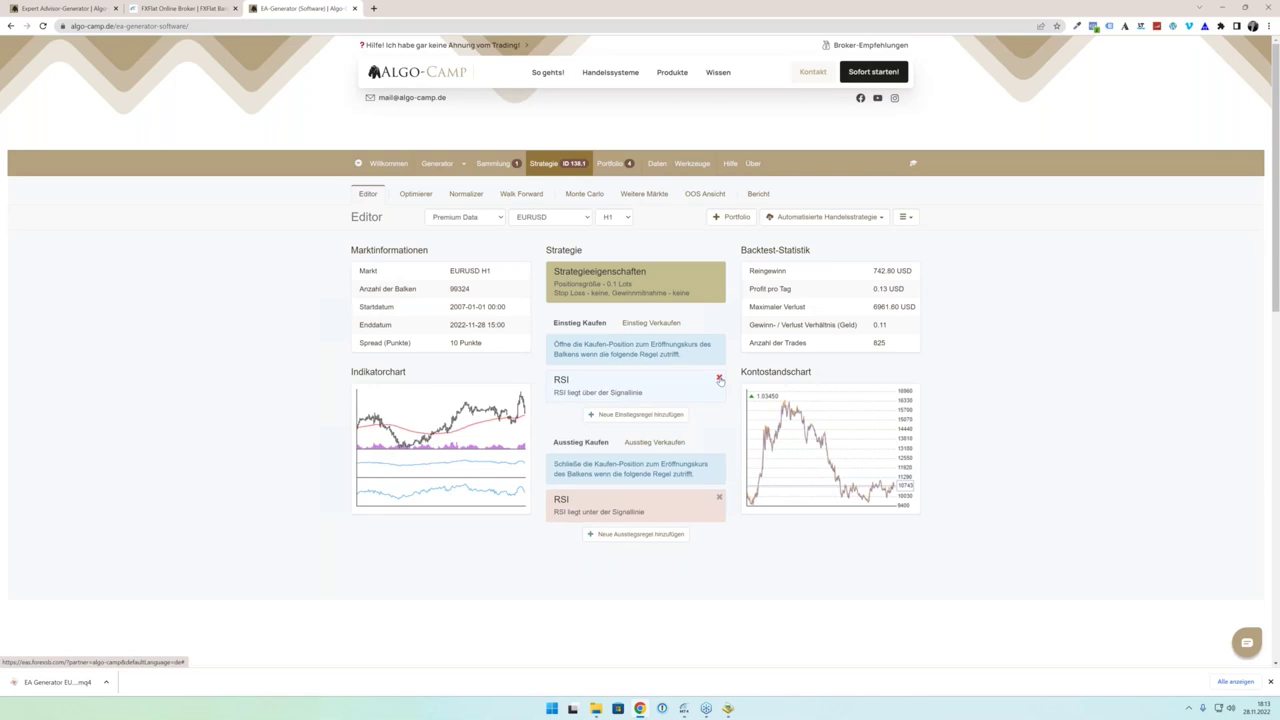
{"action": "left_click", "coordinate": [719, 497]}
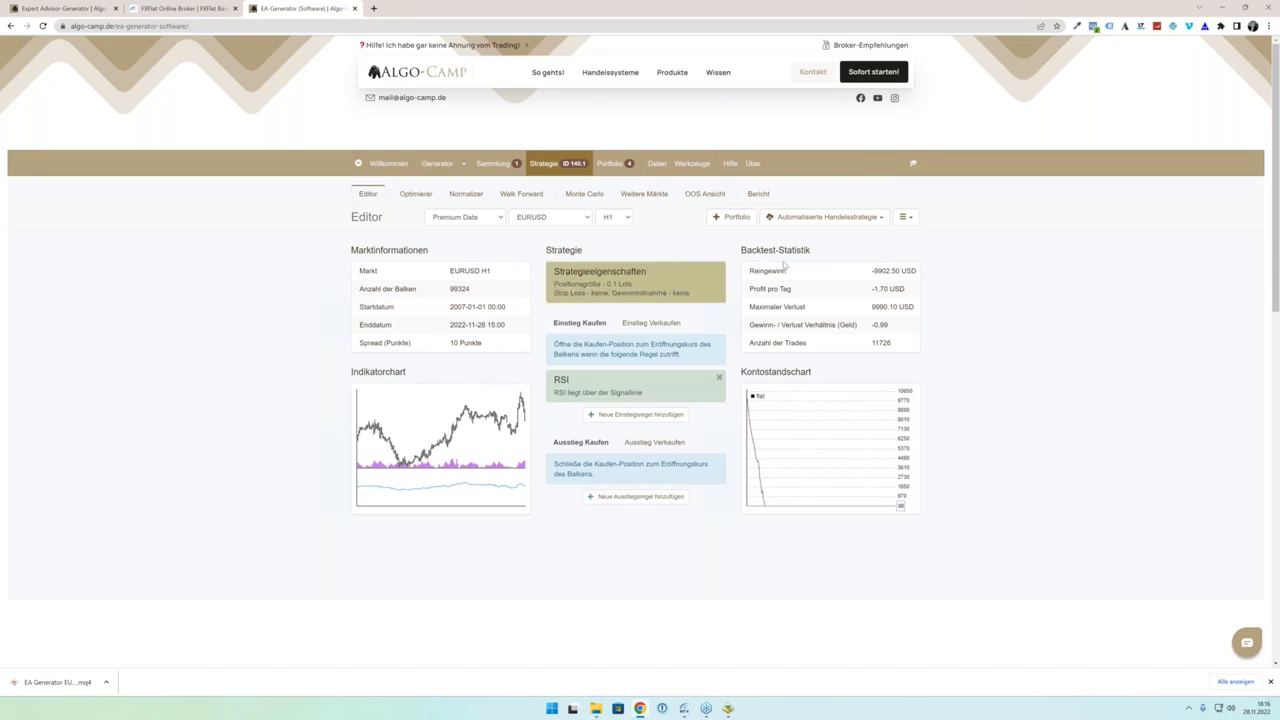
Step: Export the RSI strategy as an automated trading strategy for MT5
{"action": "left_click", "coordinate": [881, 222]}
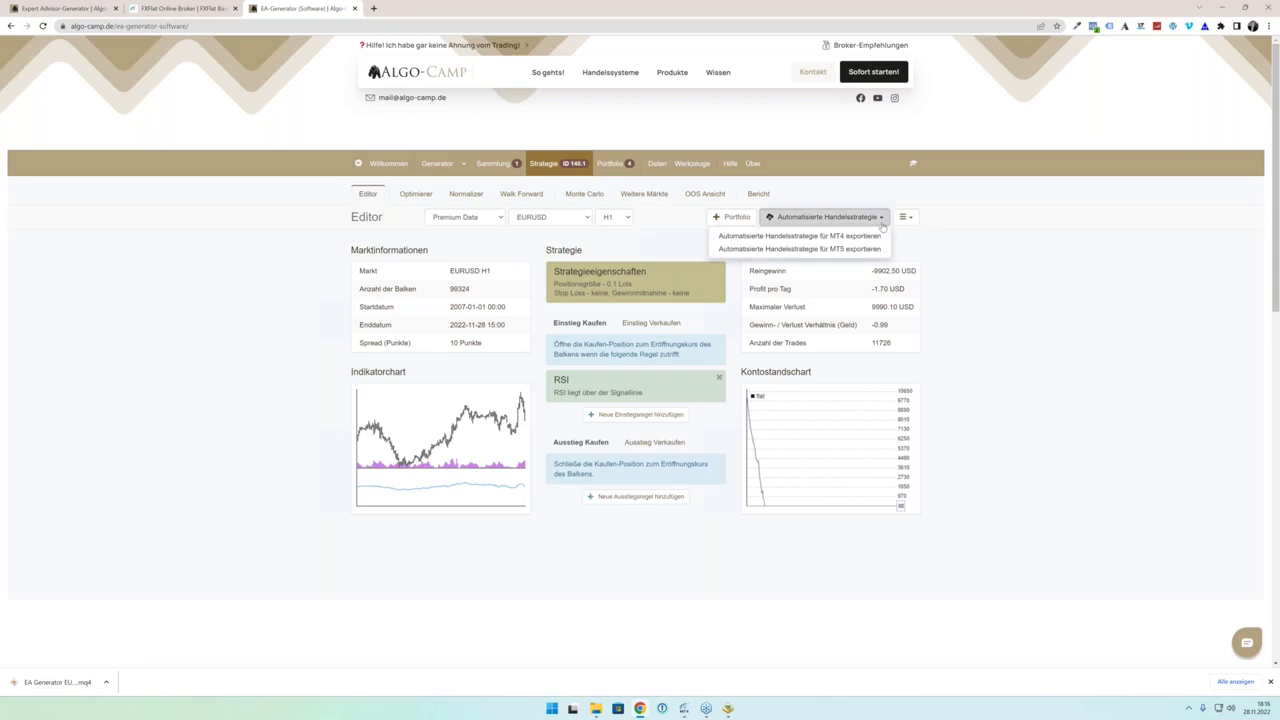
{"action": "left_click", "coordinate": [804, 250]}
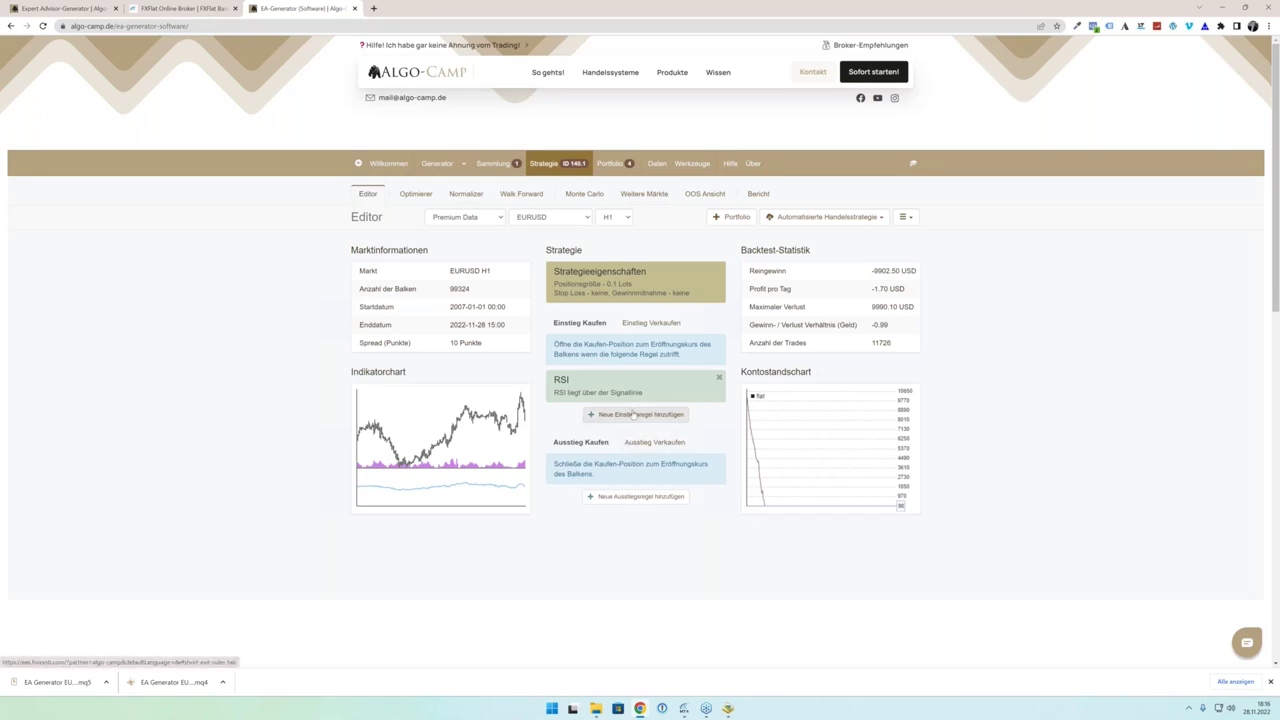
Step: Switch the strategy's market to AUDCHF and its timeframe to M30
{"action": "left_click", "coordinate": [580, 217]}
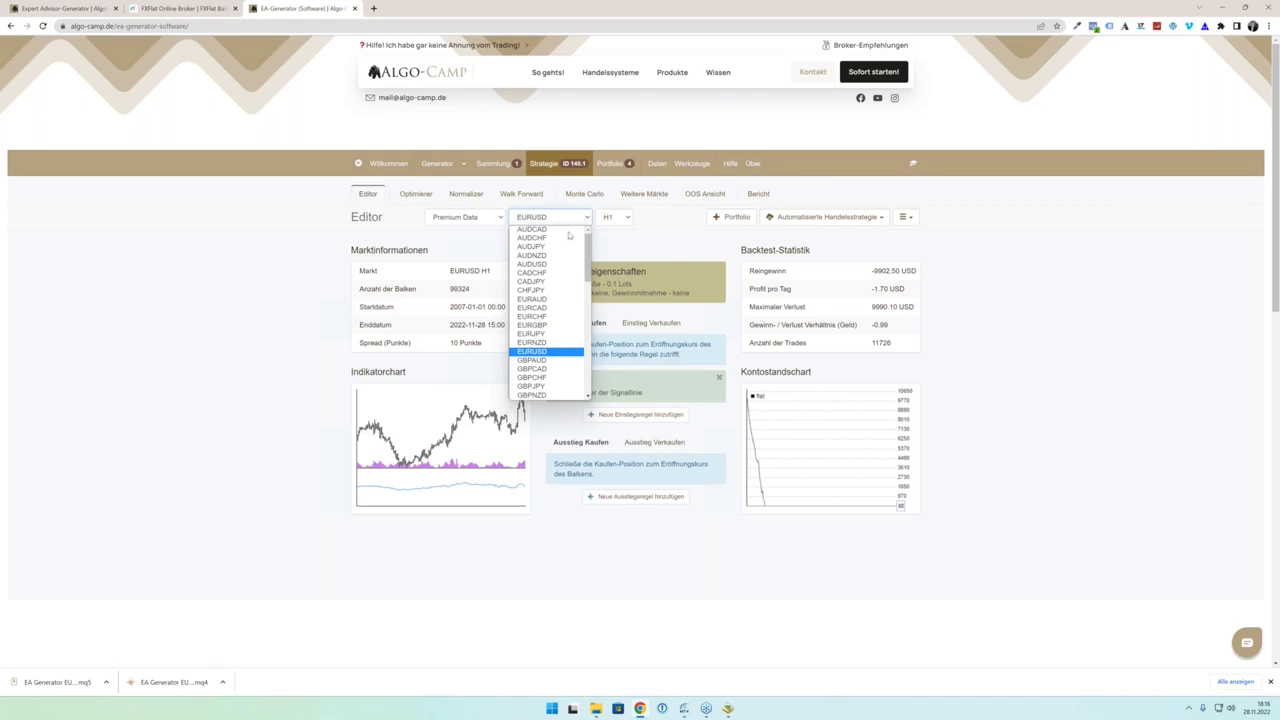
{"action": "left_click", "coordinate": [570, 238]}
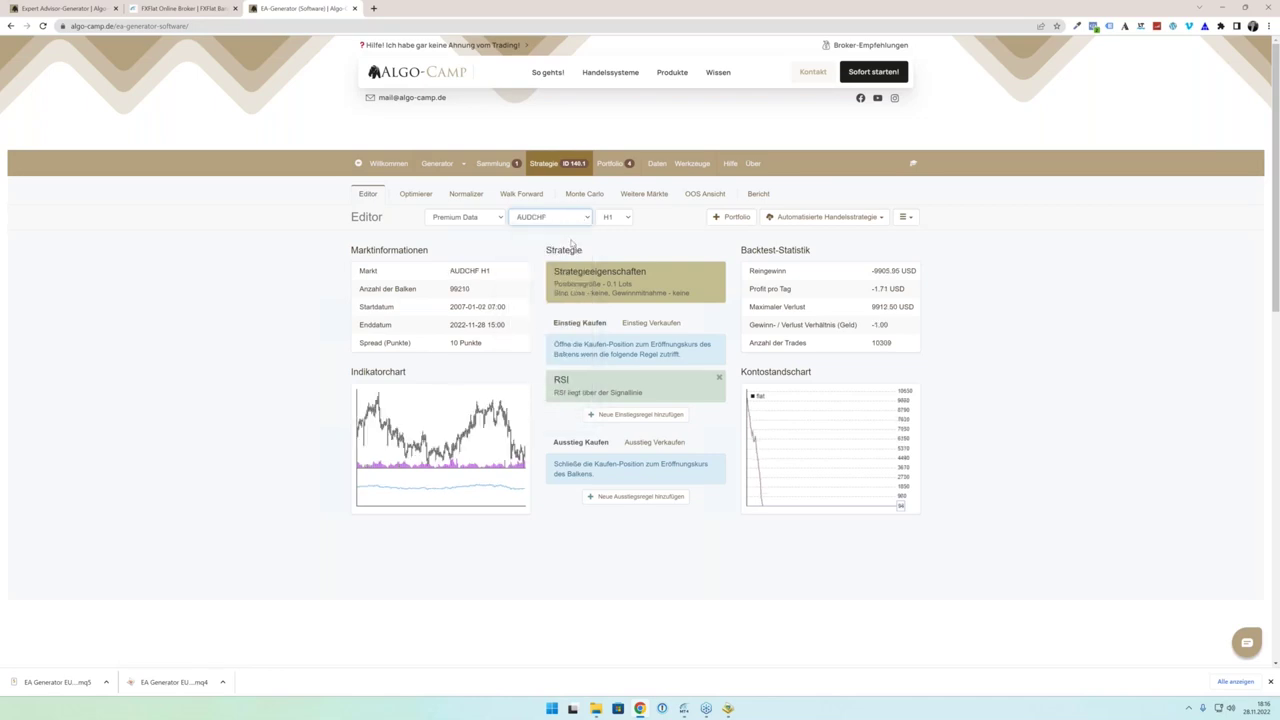
{"action": "left_click", "coordinate": [608, 223]}
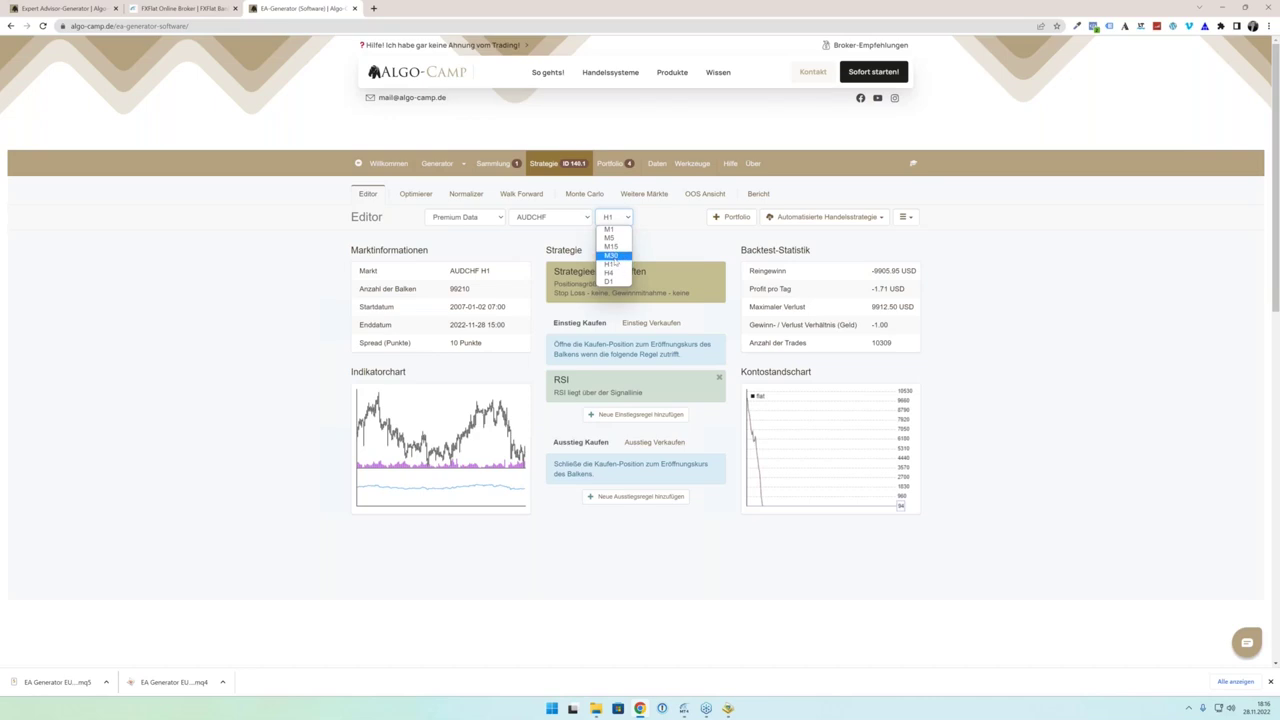
{"action": "left_click", "coordinate": [612, 256]}
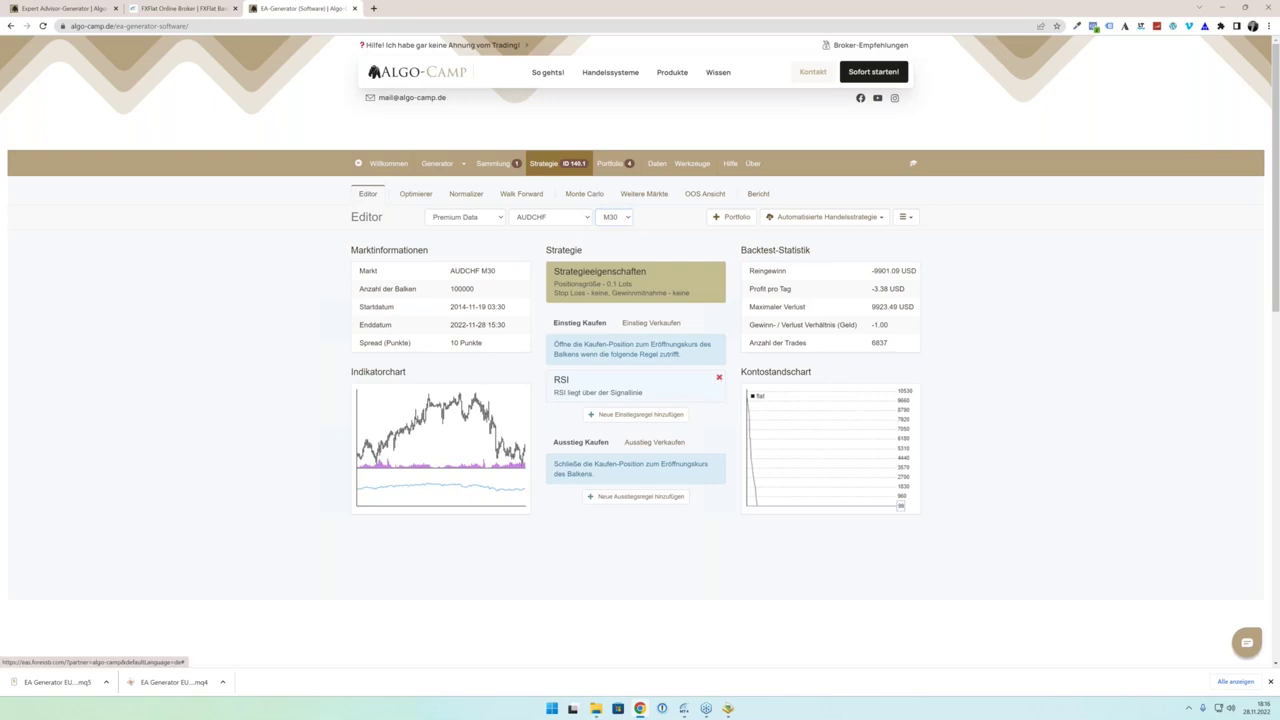
Step: Replace the RSI buy entry rule with a MACD rule using the condition "MACD line rises"
{"action": "left_click", "coordinate": [718, 380]}
{"action": "left_click", "coordinate": [636, 367]}
{"action": "left_click", "coordinate": [482, 280]}
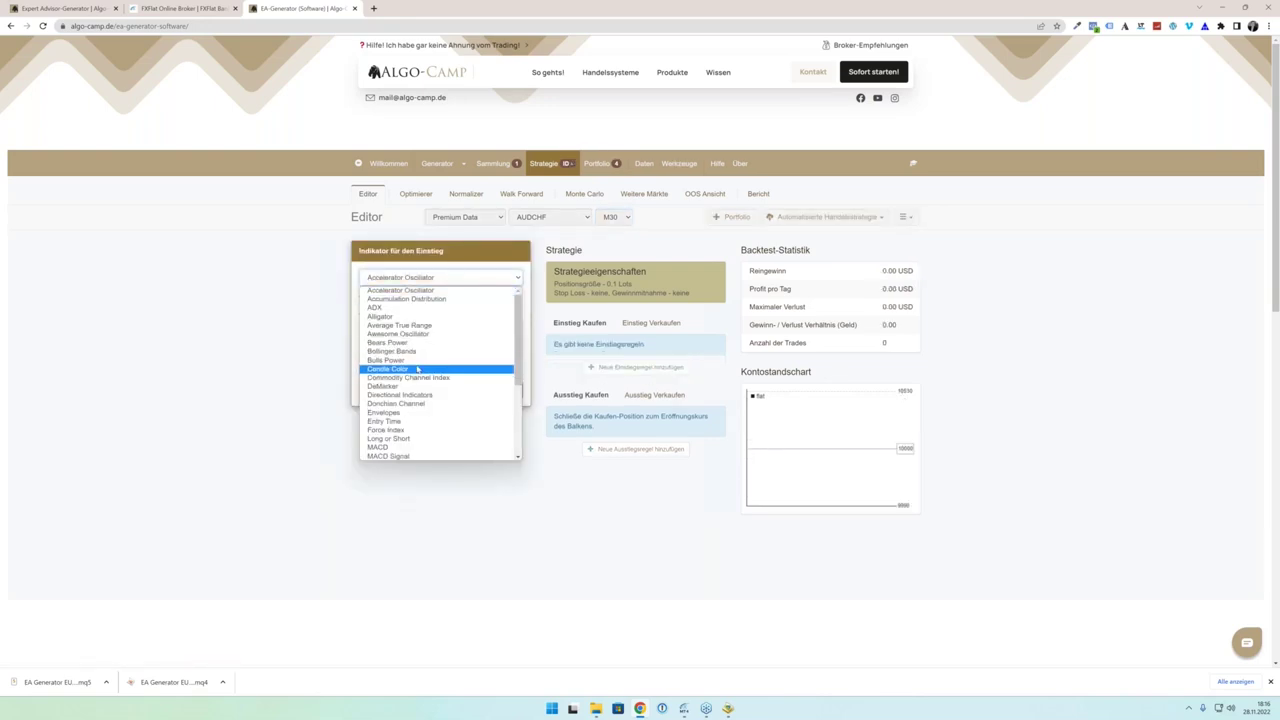
{"action": "left_click", "coordinate": [412, 448]}
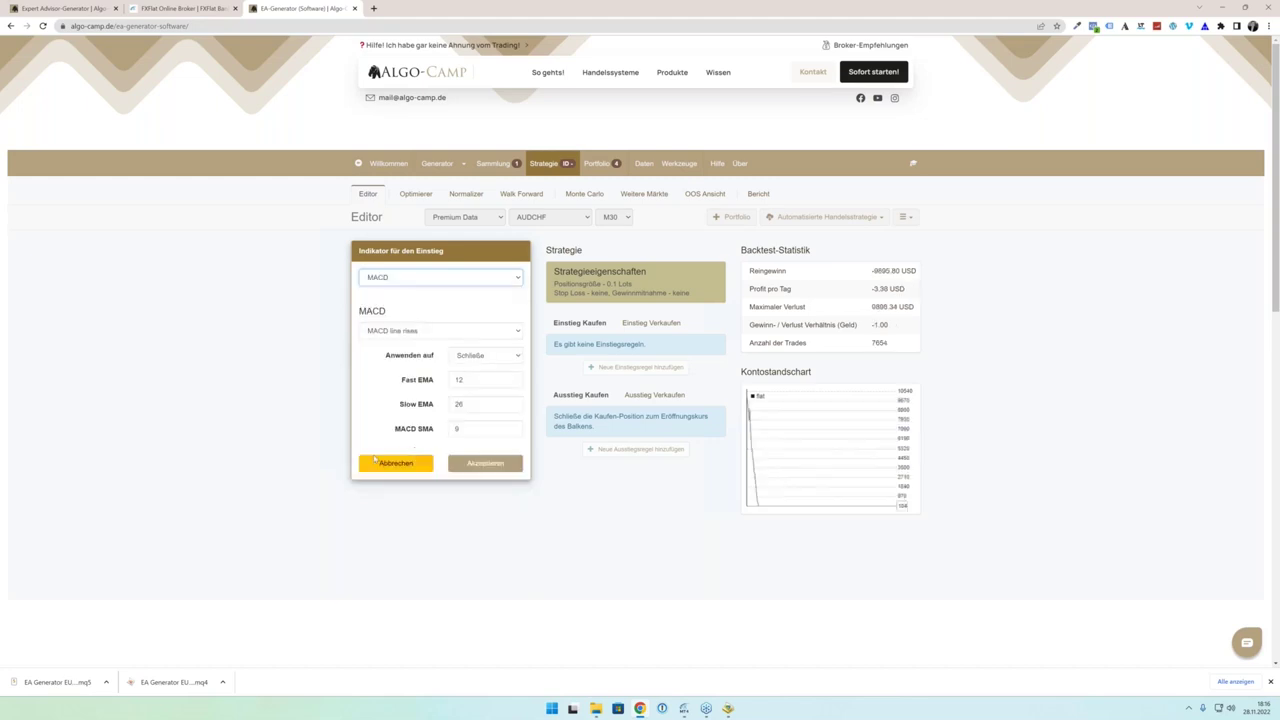
{"action": "left_click", "coordinate": [480, 466]}
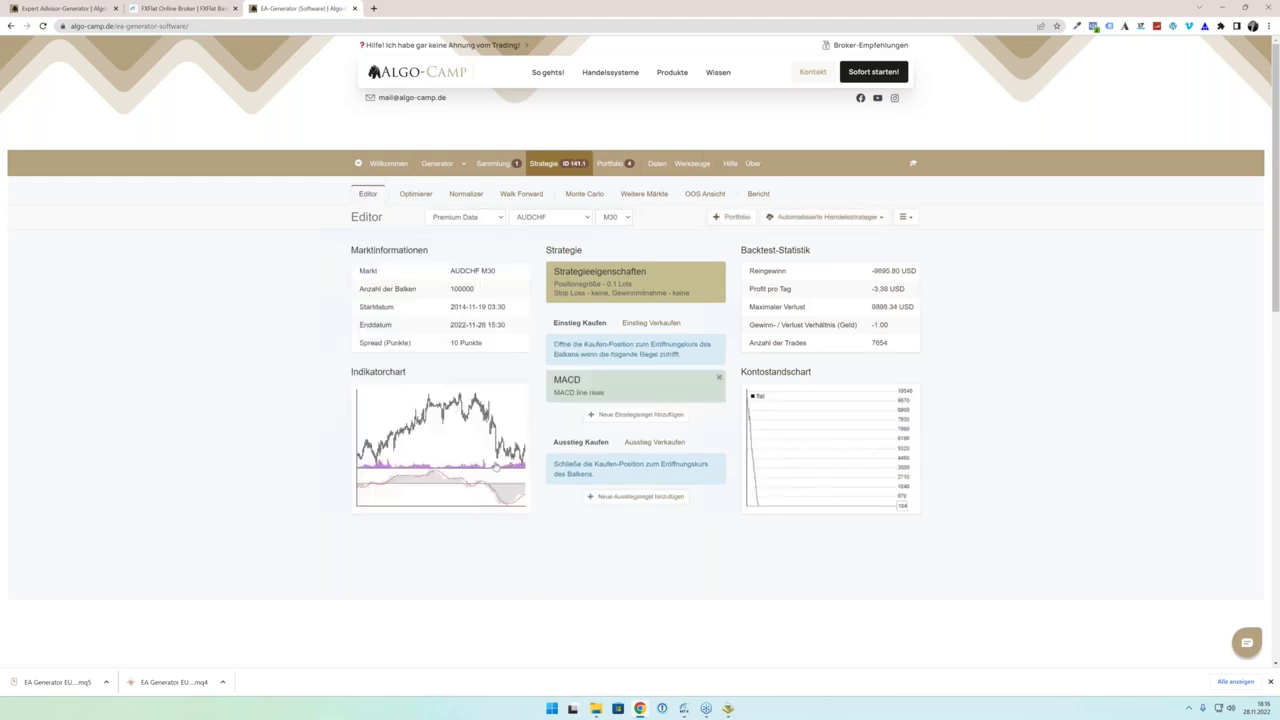
Step: Add an RSI buy entry rule with the condition "RSI ändert seine Richtung aufwärts"
{"action": "left_click", "coordinate": [636, 415]}
{"action": "left_click", "coordinate": [470, 277]}
{"action": "scroll", "coordinate": [393, 402], "scroll_direction": "down", "scroll_amount": 3}
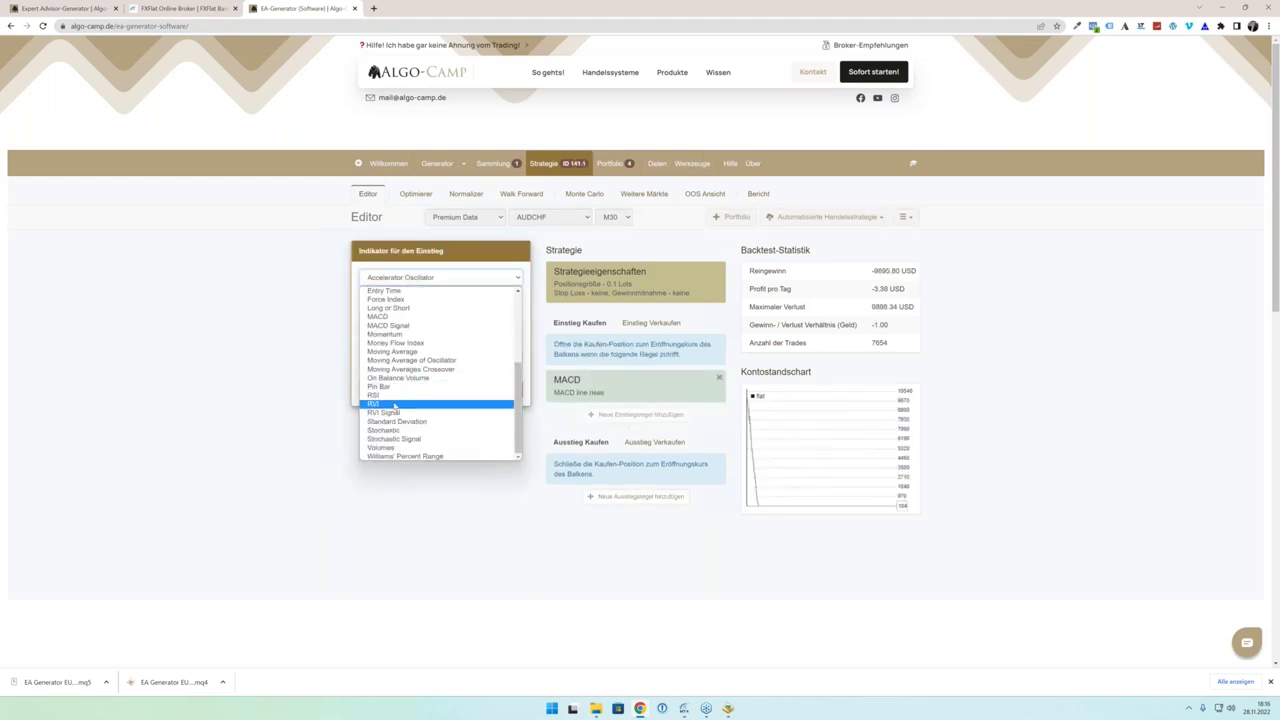
{"action": "left_click", "coordinate": [393, 396]}
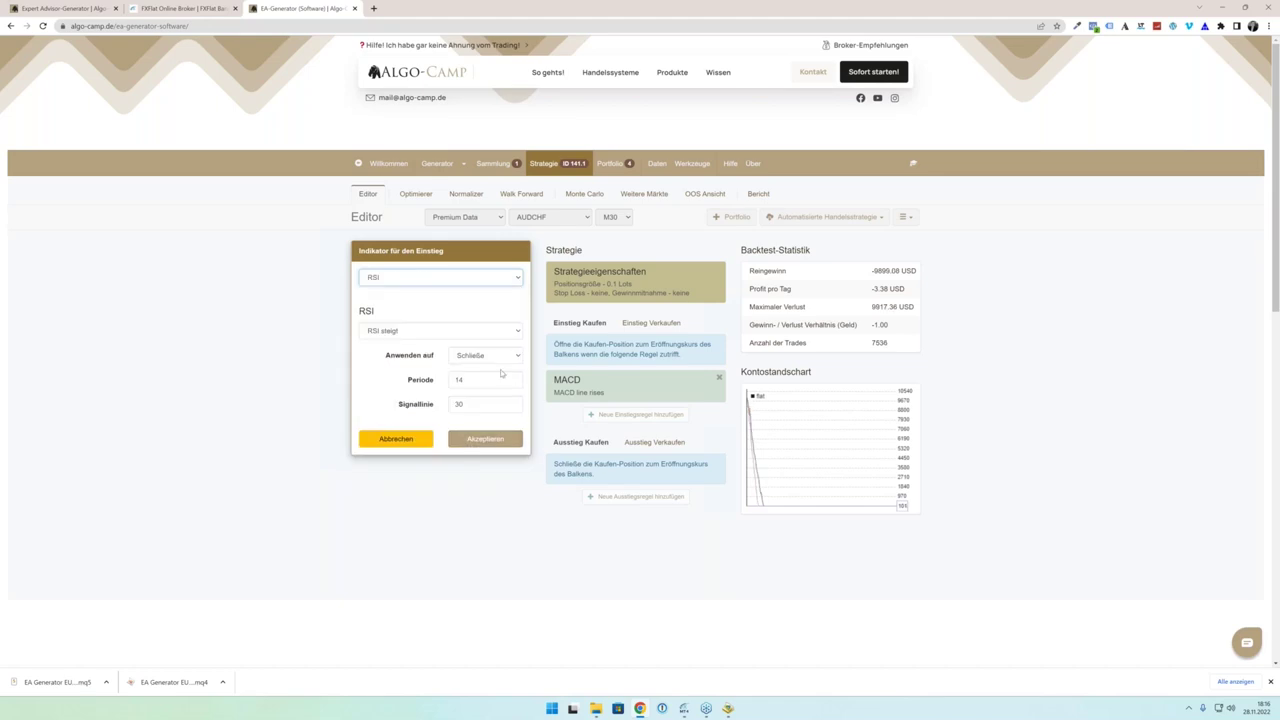
{"action": "left_click", "coordinate": [494, 332]}
{"action": "left_click", "coordinate": [435, 395]}
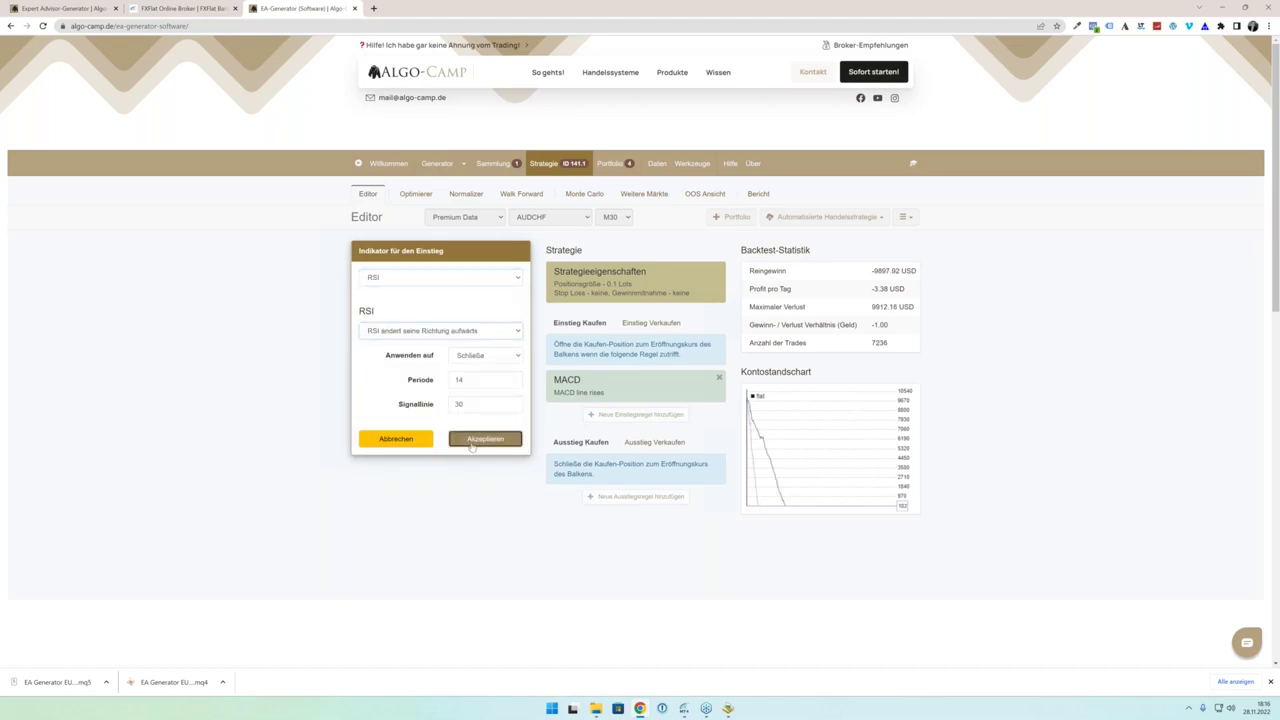
{"action": "left_click", "coordinate": [485, 438]}
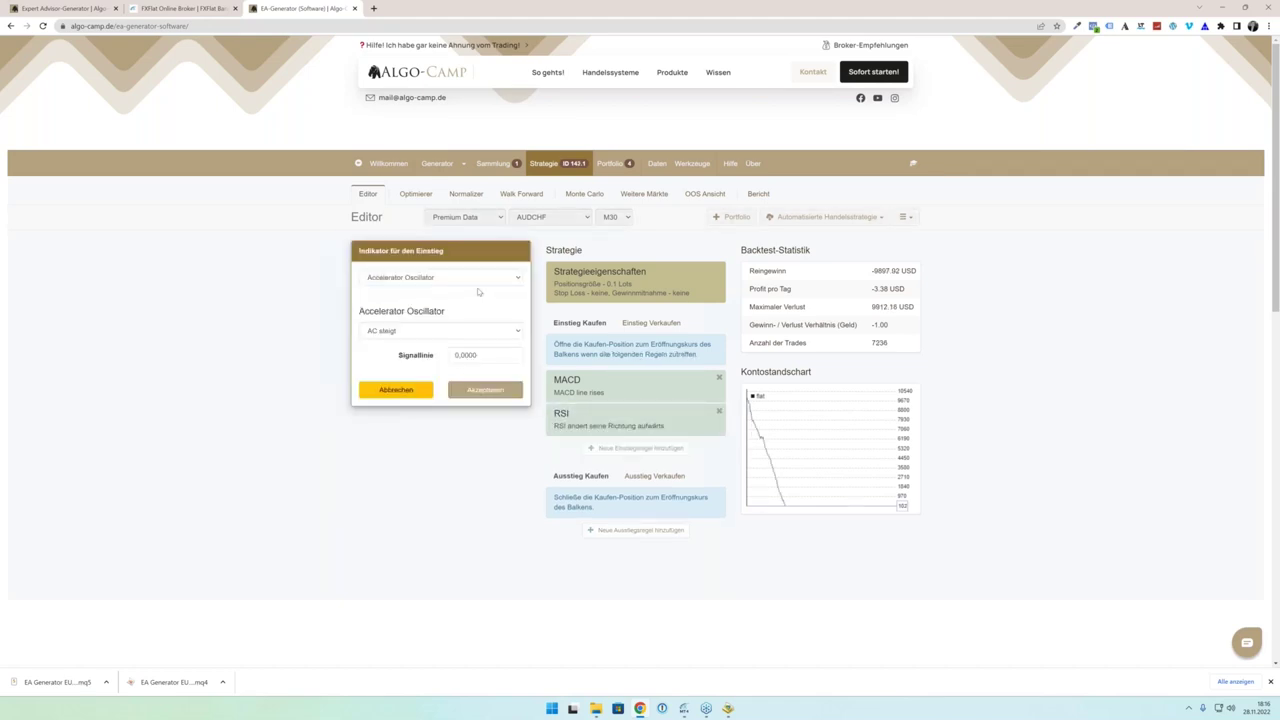
Step: Add a Stochastic buy entry rule with the condition "Stochastic steigt"
{"action": "left_click", "coordinate": [510, 280]}
{"action": "scroll", "coordinate": [433, 379], "scroll_direction": "down", "scroll_amount": 5}
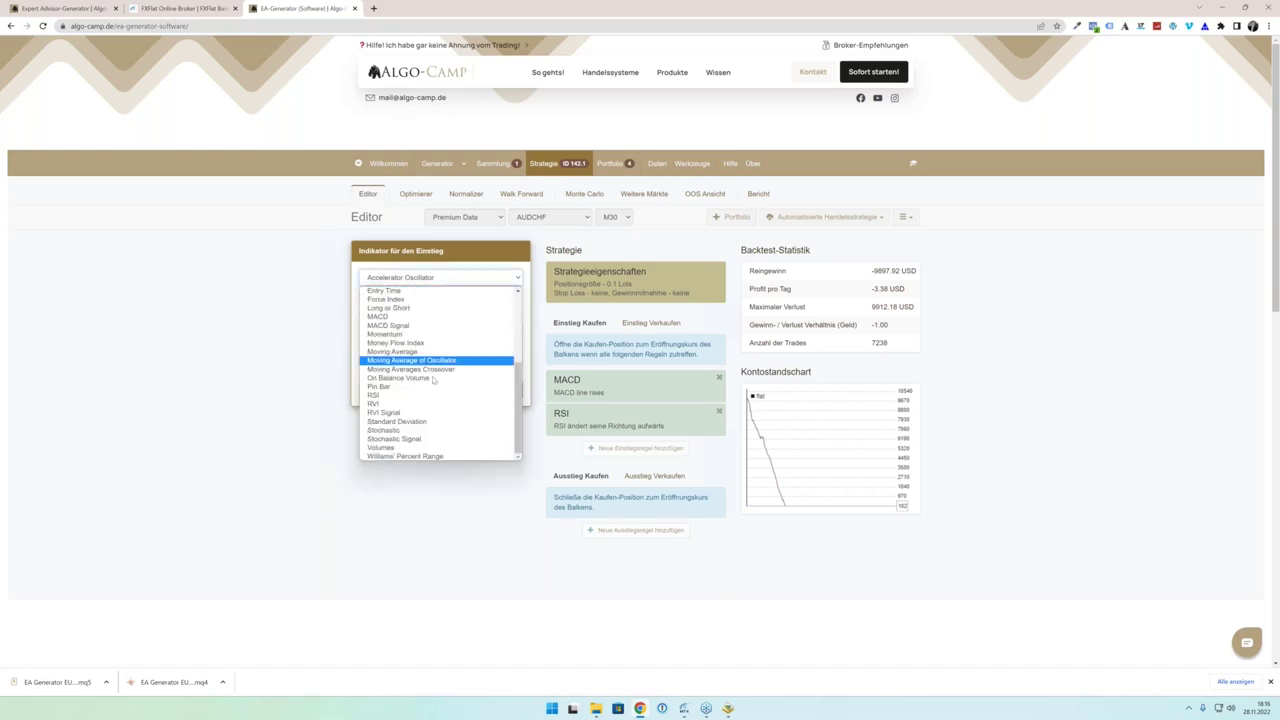
{"action": "left_click", "coordinate": [411, 431]}
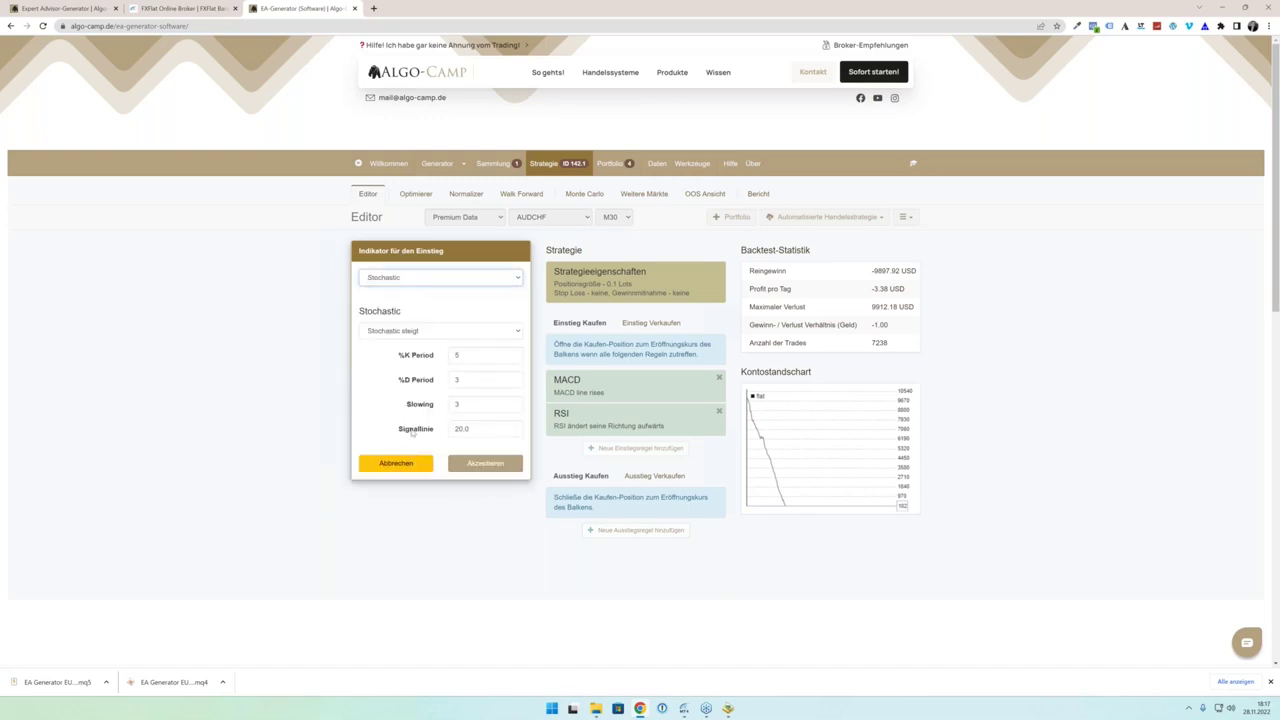
{"action": "left_click", "coordinate": [484, 464]}
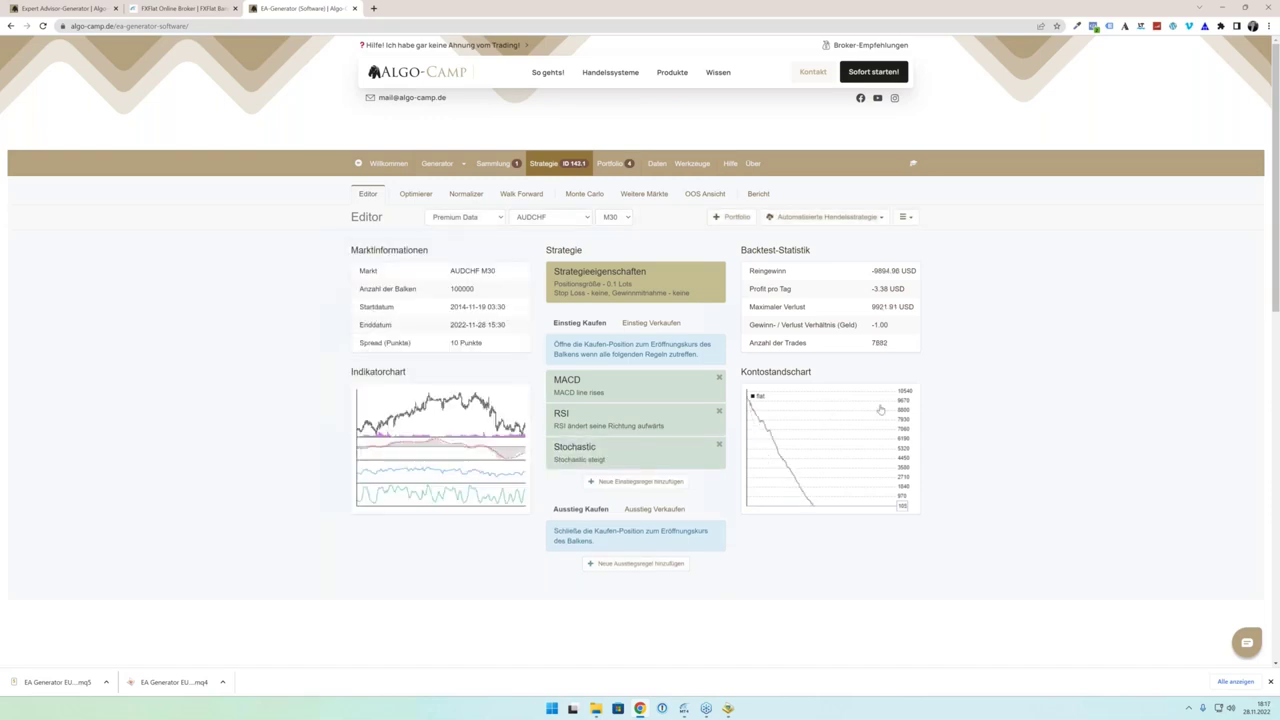
Step: Start a fourth buy entry rule, trying the Volumes indicator before choosing ADX
{"action": "left_click", "coordinate": [666, 487]}
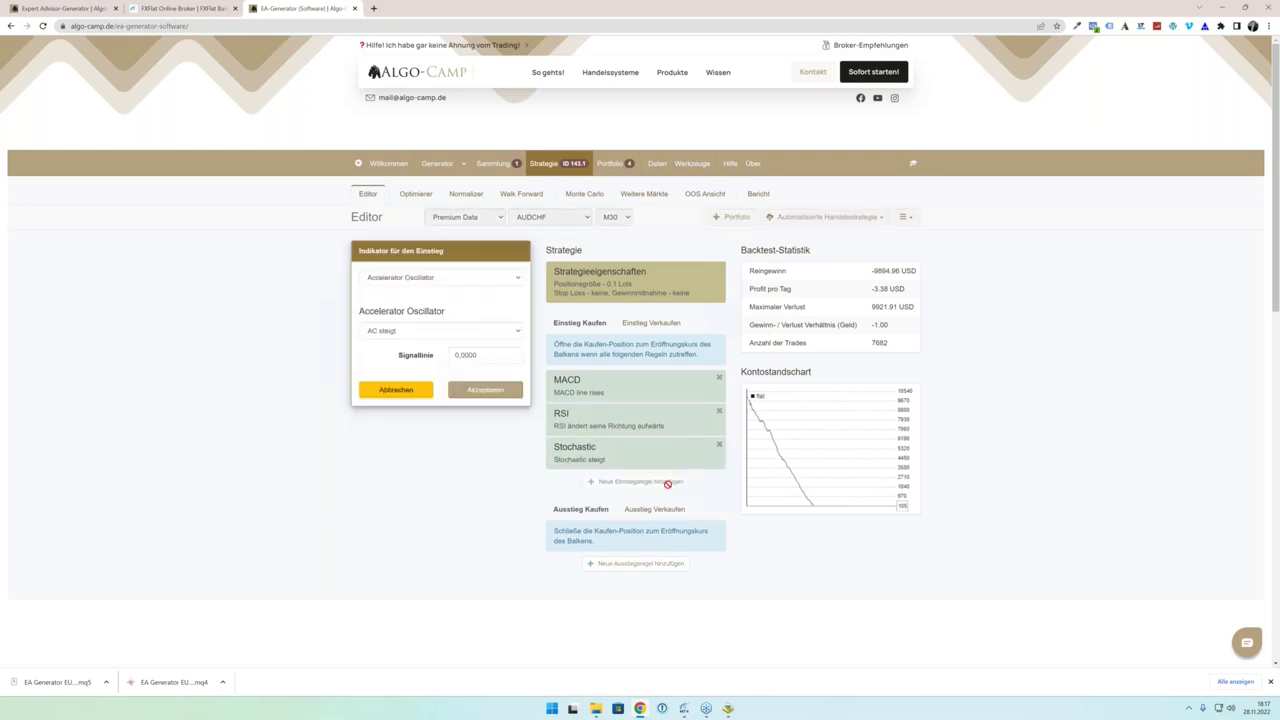
{"action": "left_click", "coordinate": [506, 285]}
{"action": "scroll", "coordinate": [430, 420], "scroll_direction": "down", "scroll_amount": 5}
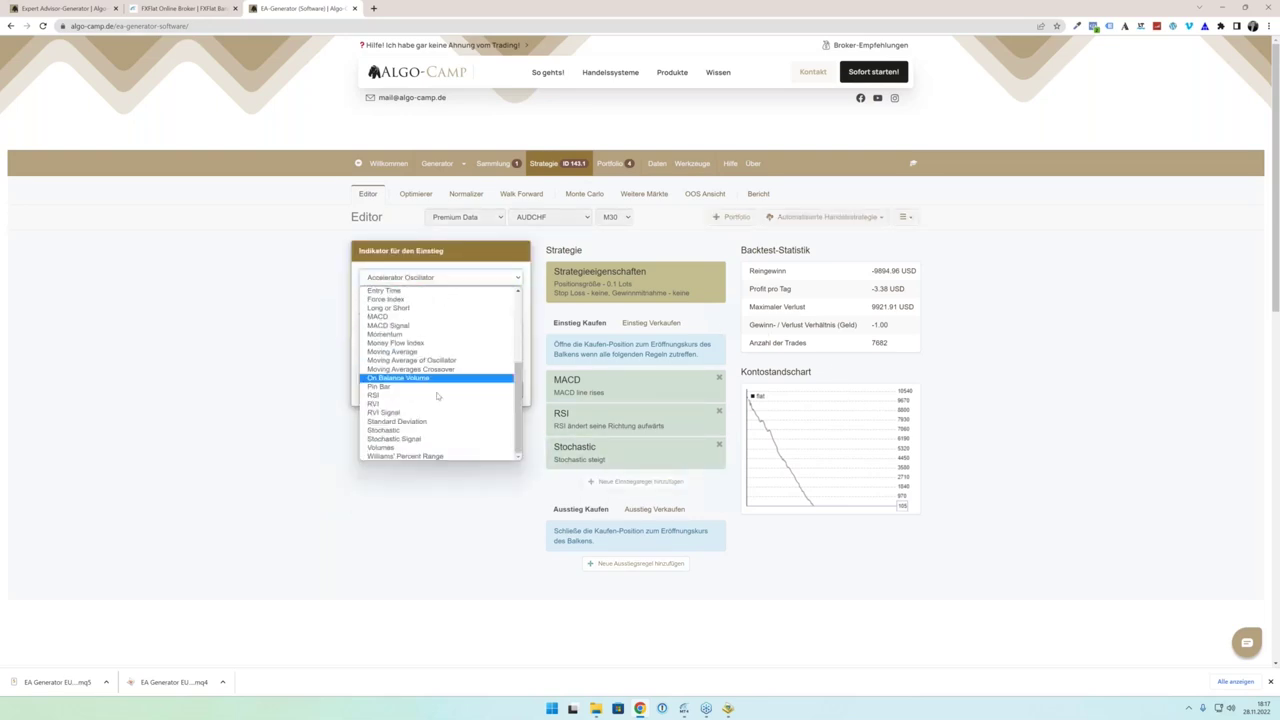
{"action": "left_click", "coordinate": [410, 452]}
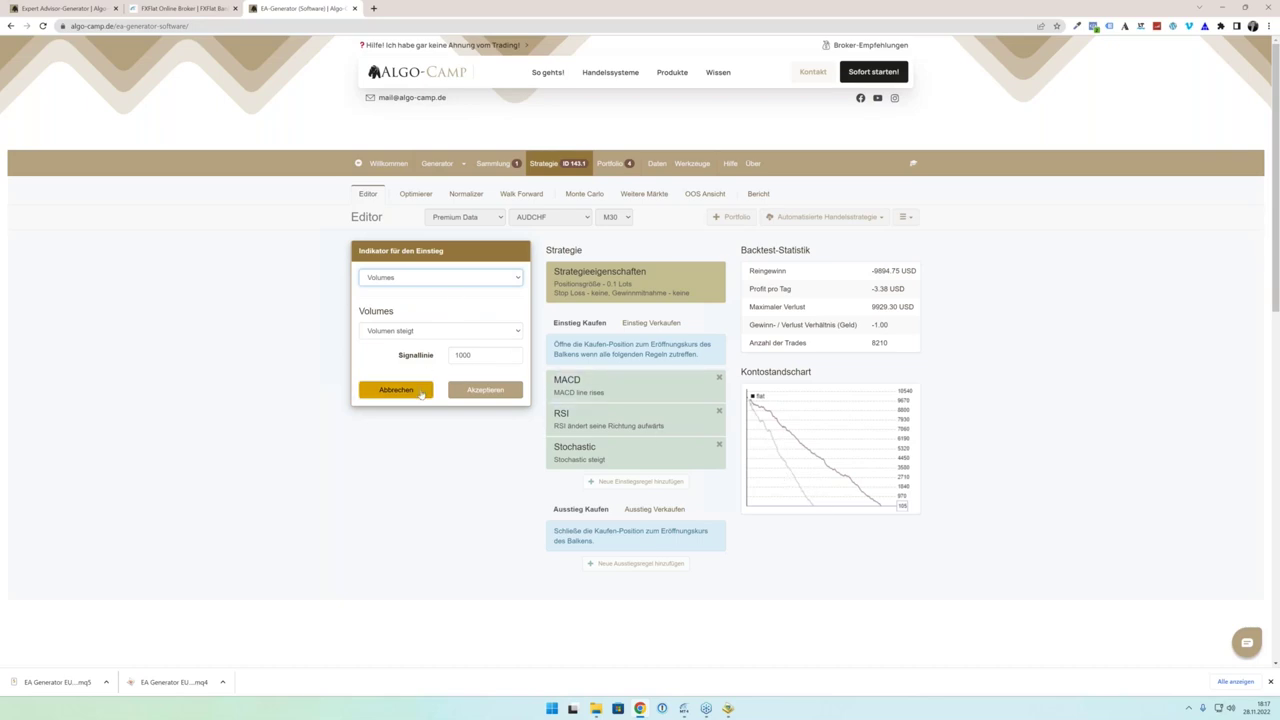
{"action": "left_click", "coordinate": [466, 283]}
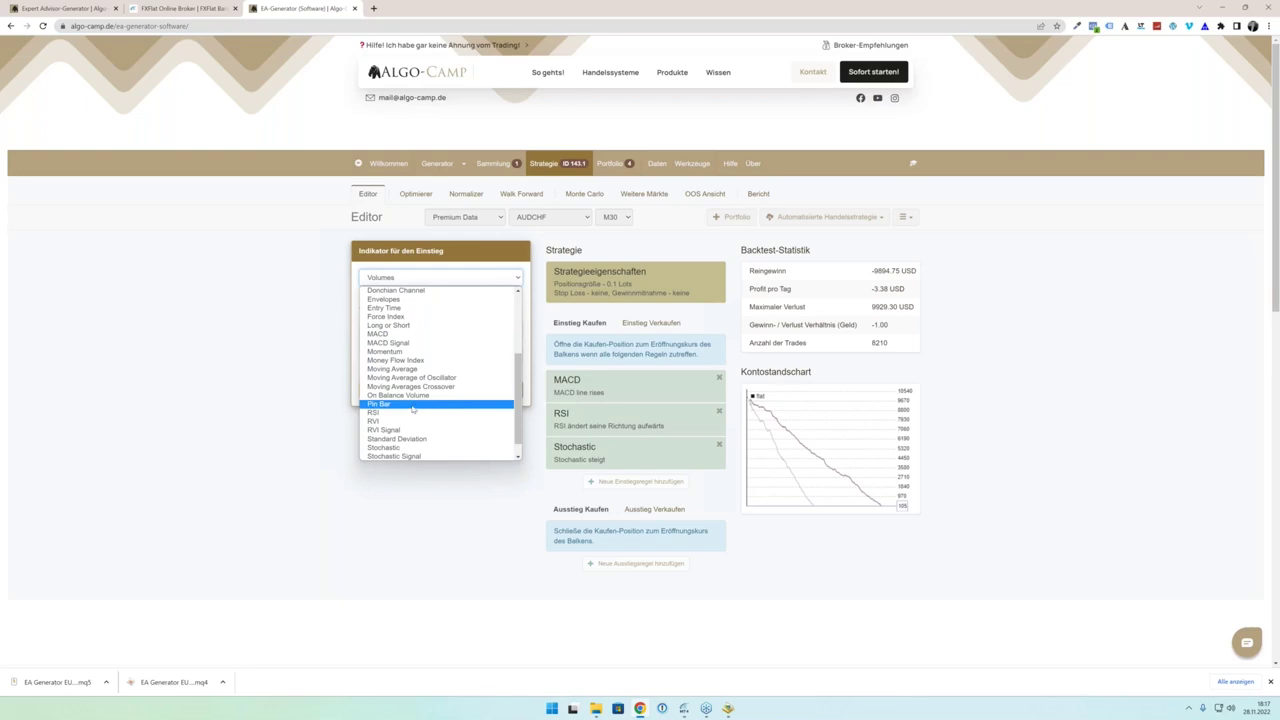
{"action": "scroll", "coordinate": [410, 362], "scroll_direction": "up", "scroll_amount": 4}
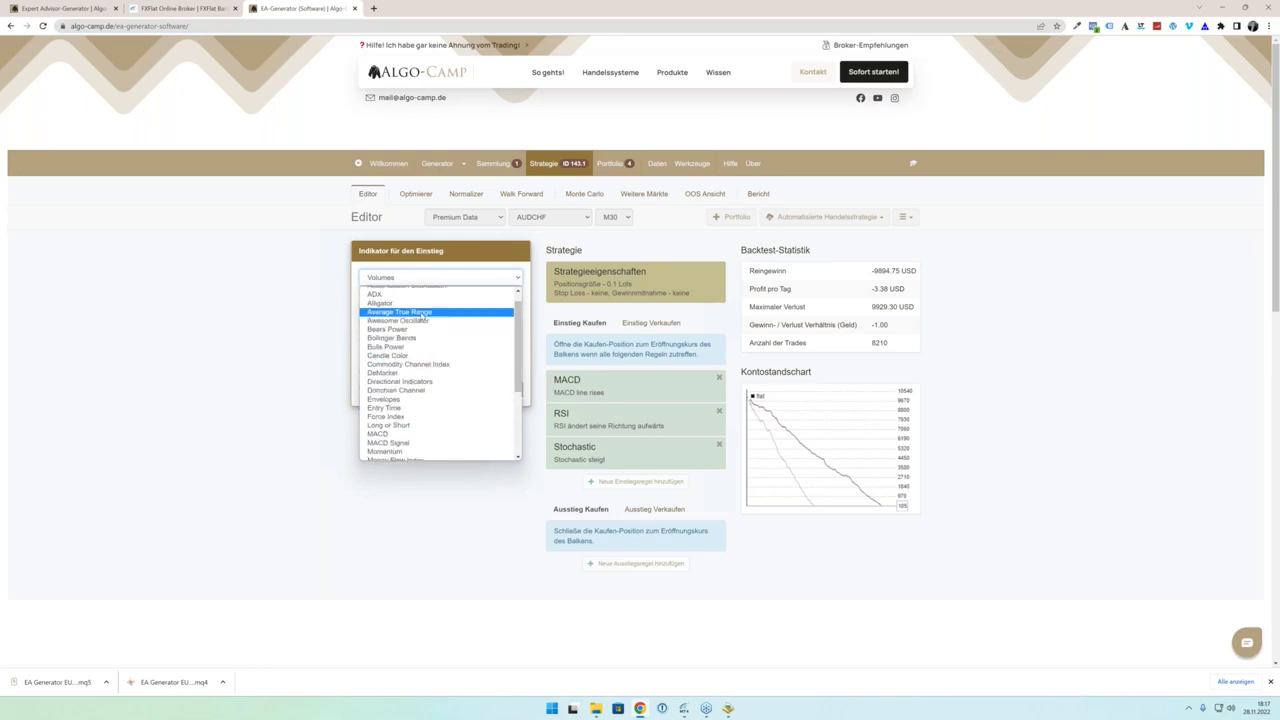
{"action": "left_click", "coordinate": [375, 294]}
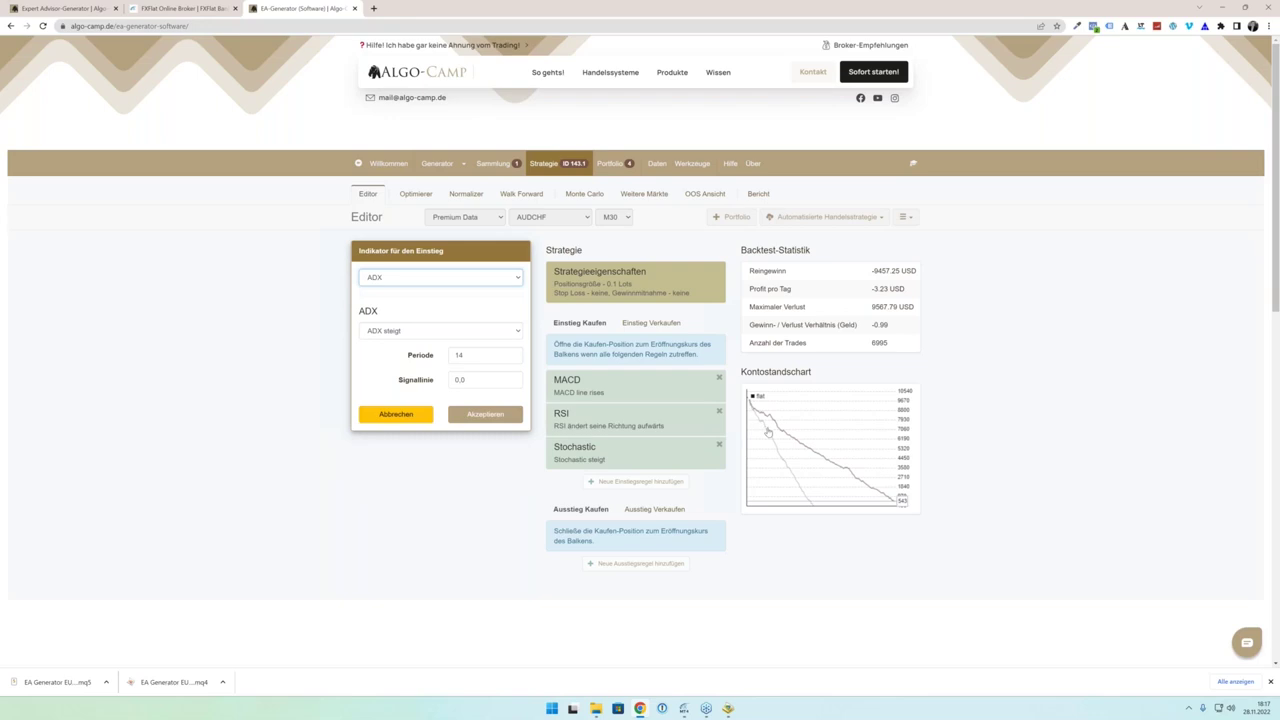
Step: Try the condition "ADX liegt über der Signallinie", and accept the ADX rule with "ADX steigt" and period 30 instead
{"action": "left_click", "coordinate": [500, 332]}
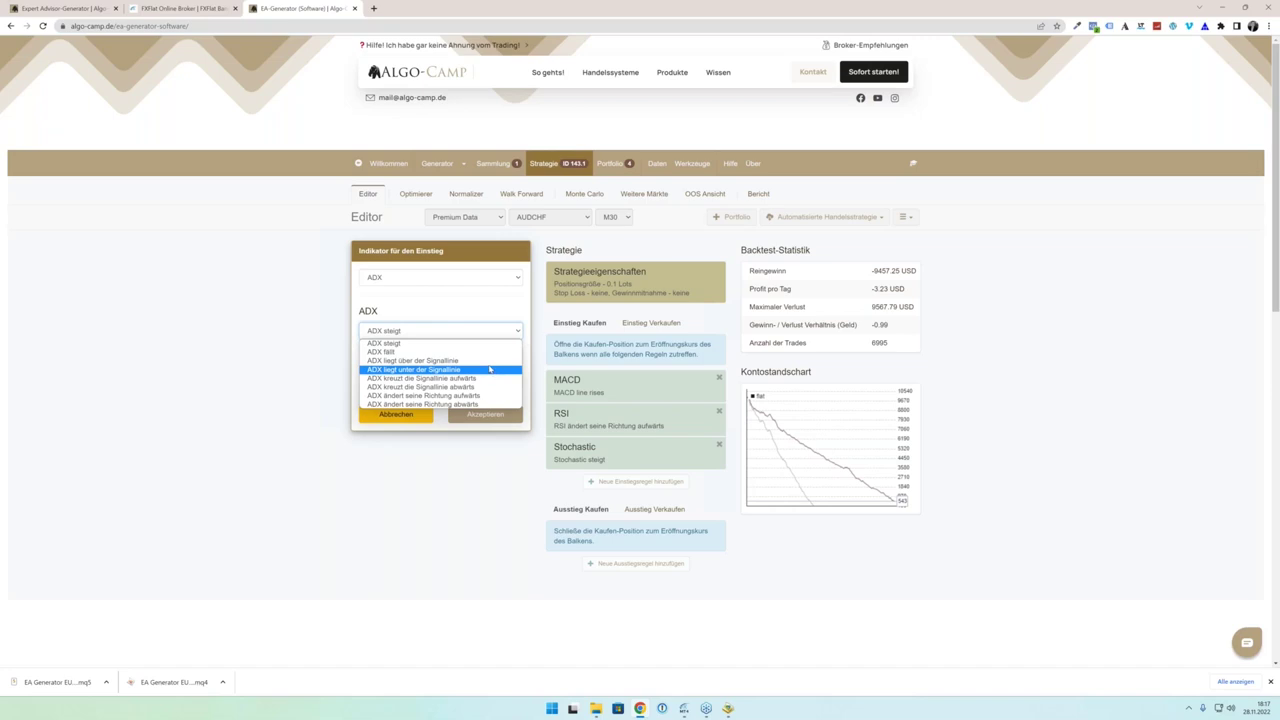
{"action": "left_click", "coordinate": [488, 361]}
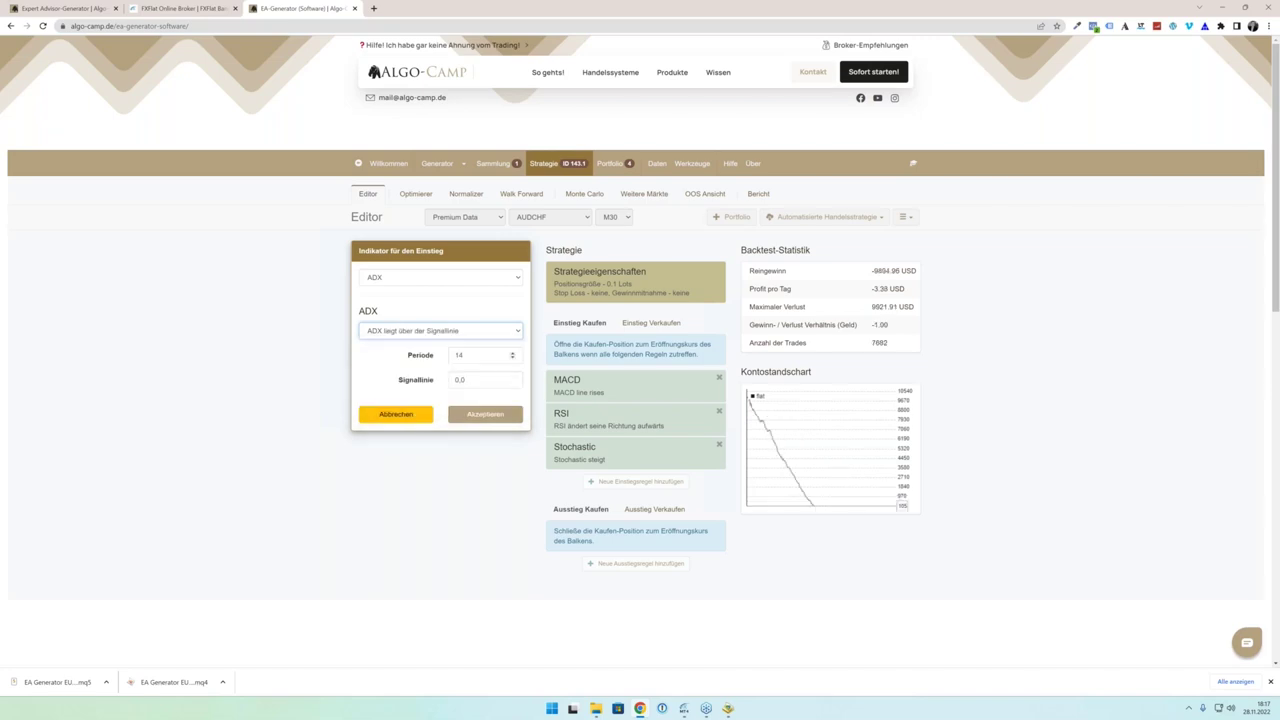
{"action": "left_click", "coordinate": [500, 336]}
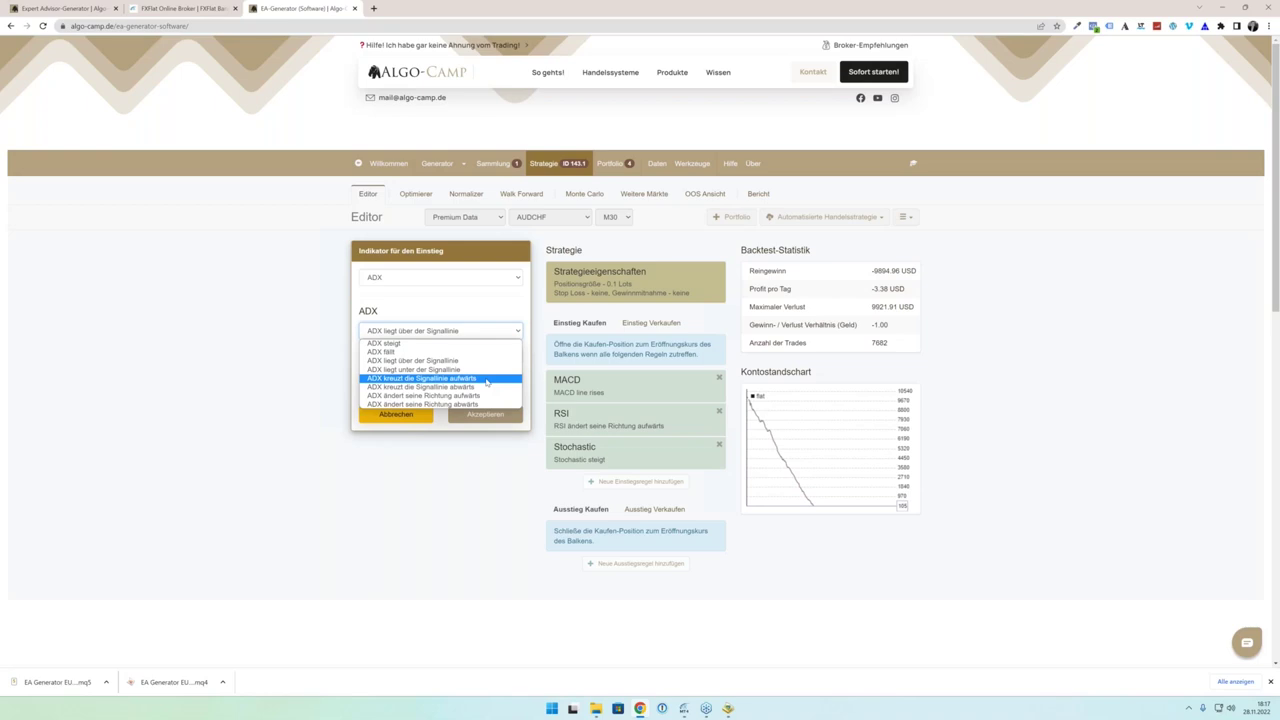
{"action": "left_click", "coordinate": [415, 346]}
{"action": "left_click_drag", "start_coordinate": [477, 355], "coordinate": [448, 358]}
{"action": "type", "text": "30"}
{"action": "left_click", "coordinate": [482, 378]}
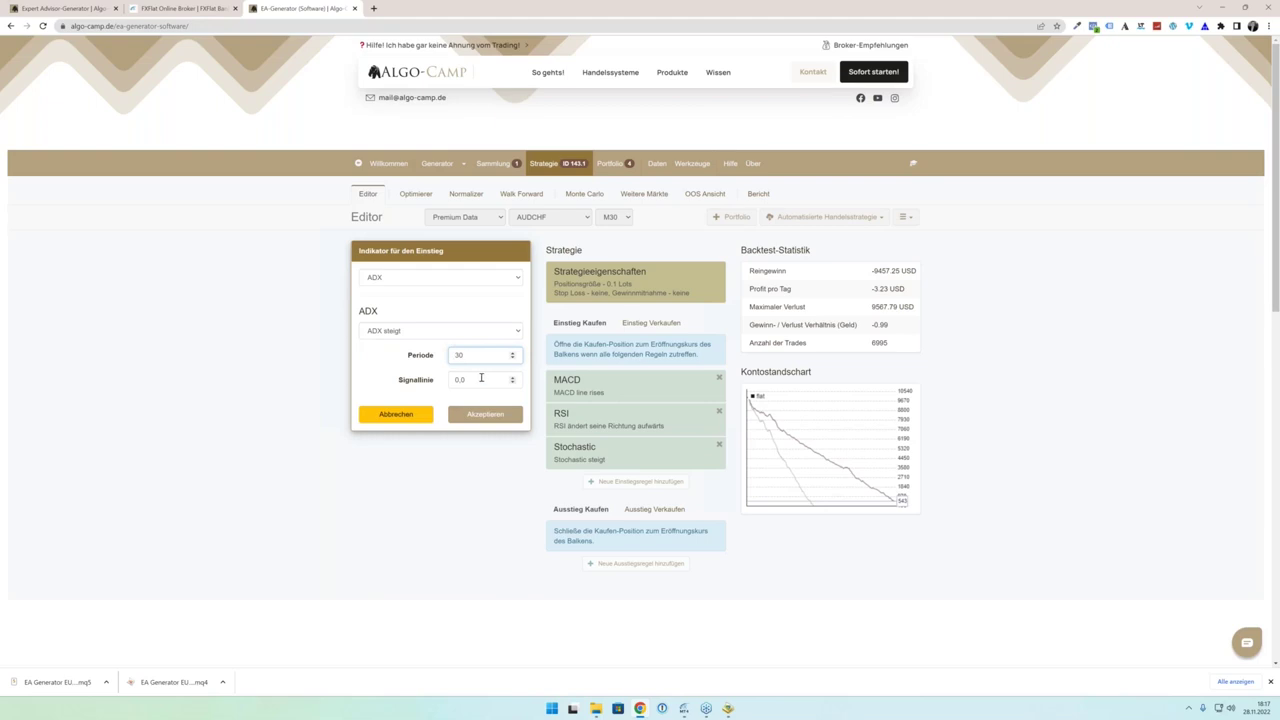
{"action": "left_click", "coordinate": [485, 414]}
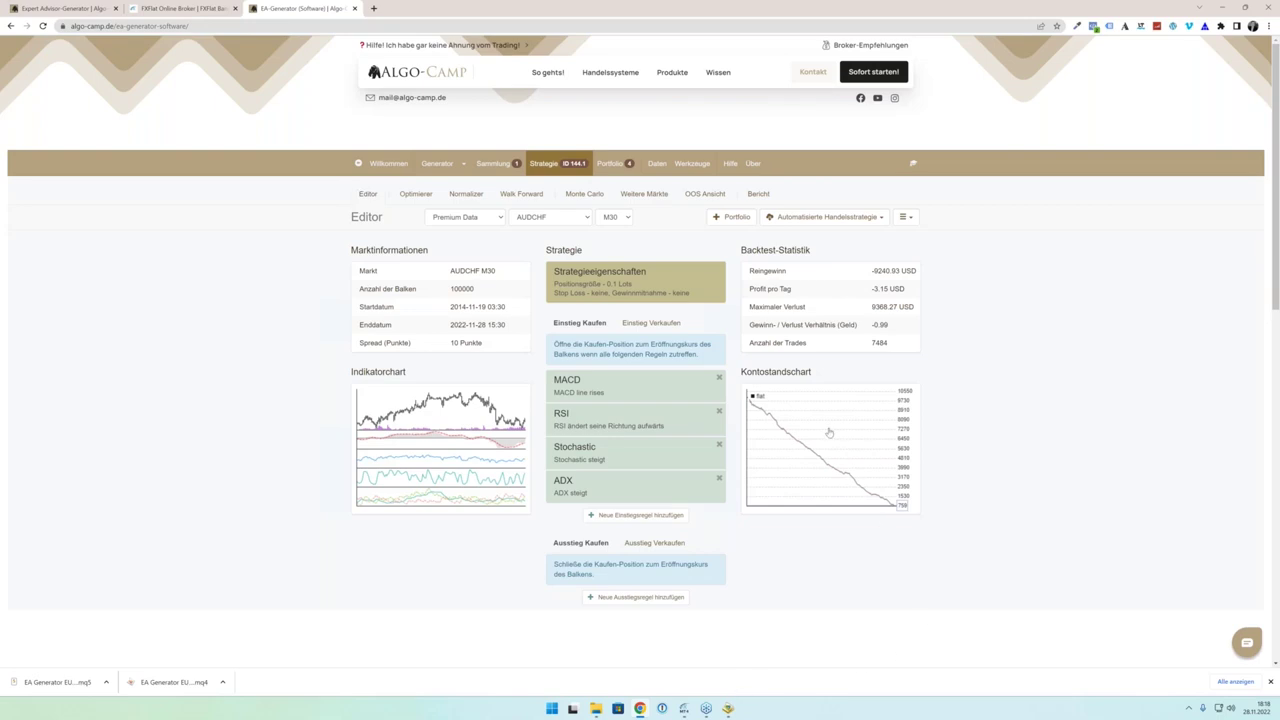
Step: Open the detailed balance chart report and examine the long and short balance, drawdown and stagnation charts
{"action": "left_click", "coordinate": [829, 432]}
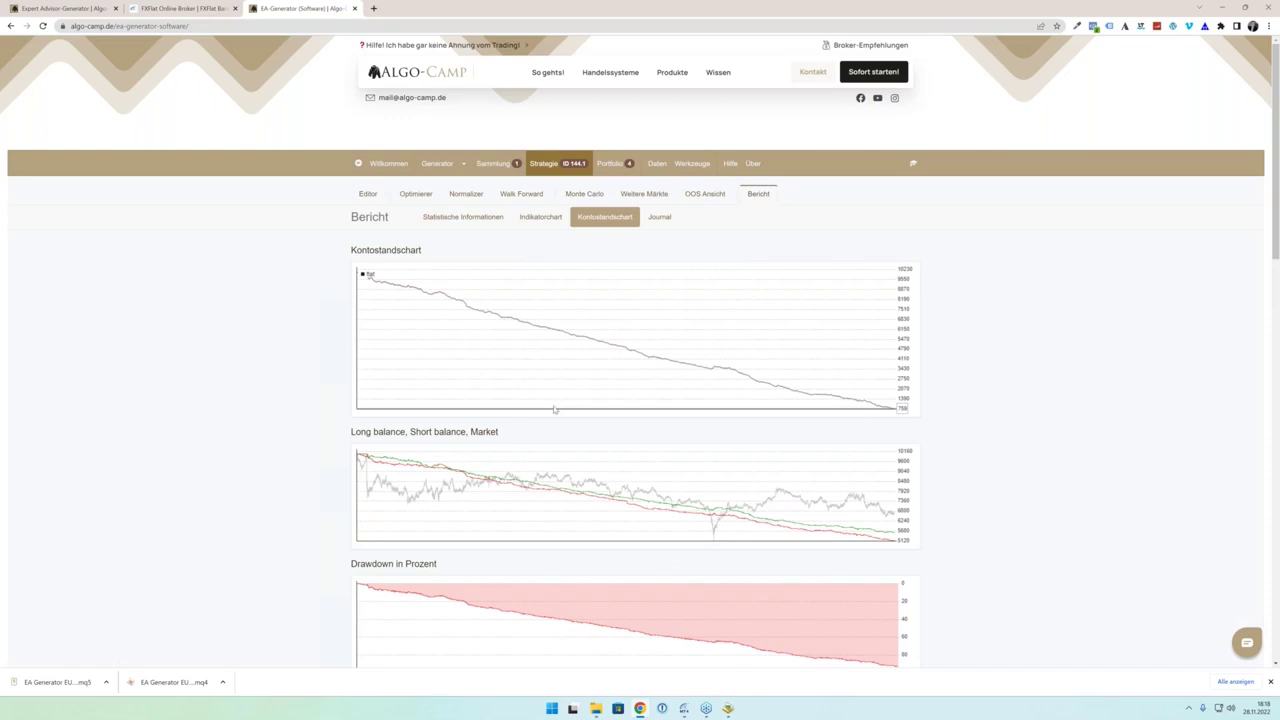
{"action": "scroll", "coordinate": [555, 415], "scroll_direction": "down", "scroll_amount": 2}
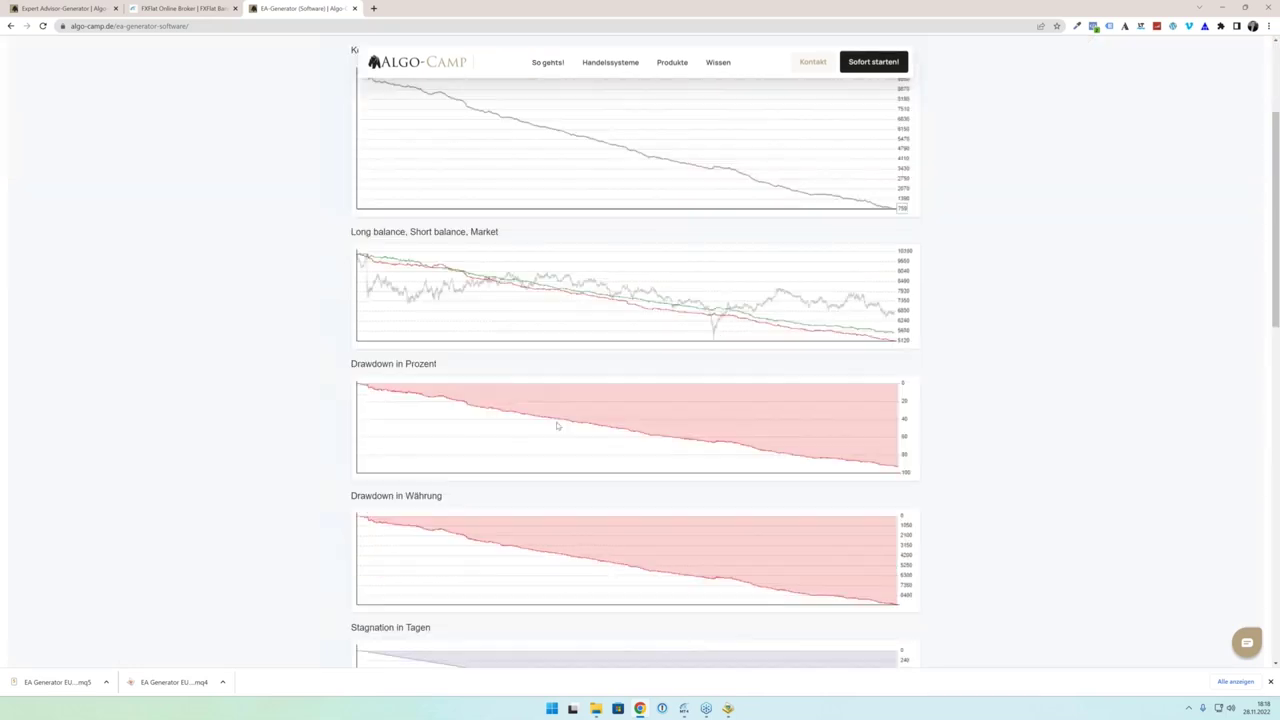
{"action": "scroll", "coordinate": [557, 425], "scroll_direction": "down", "scroll_amount": 2}
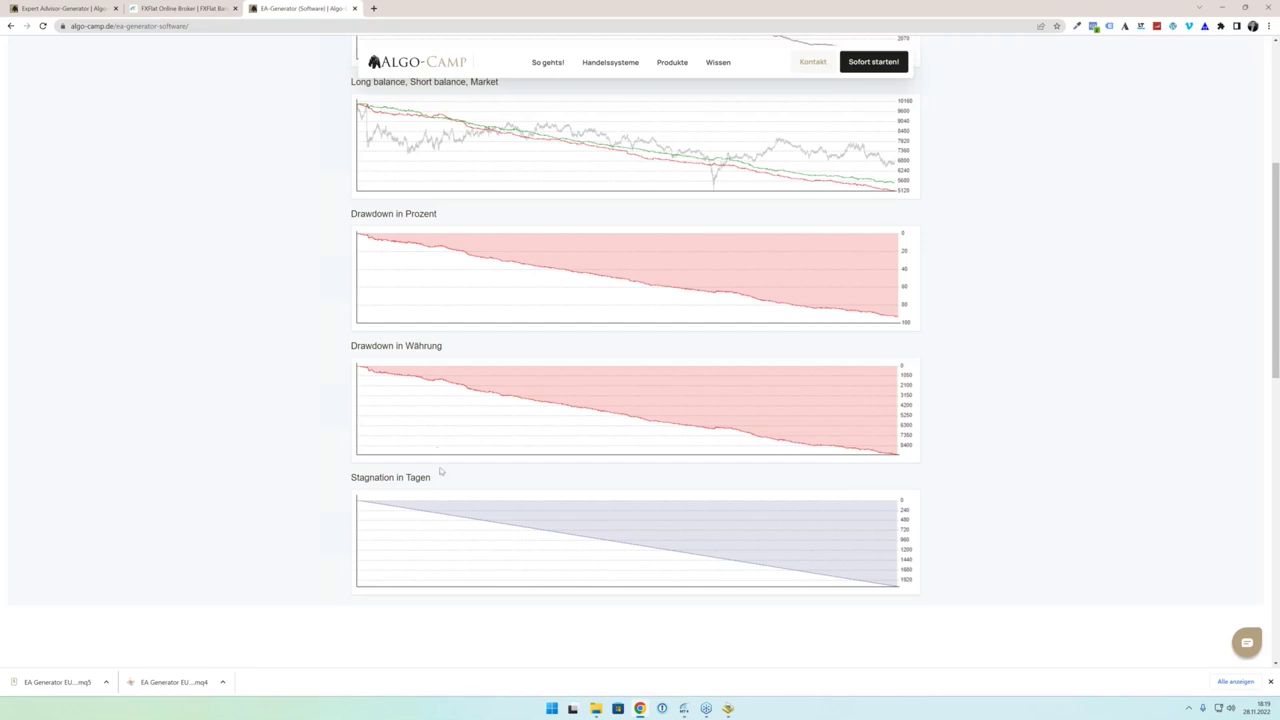
{"action": "scroll", "coordinate": [455, 426], "scroll_direction": "down", "scroll_amount": 2}
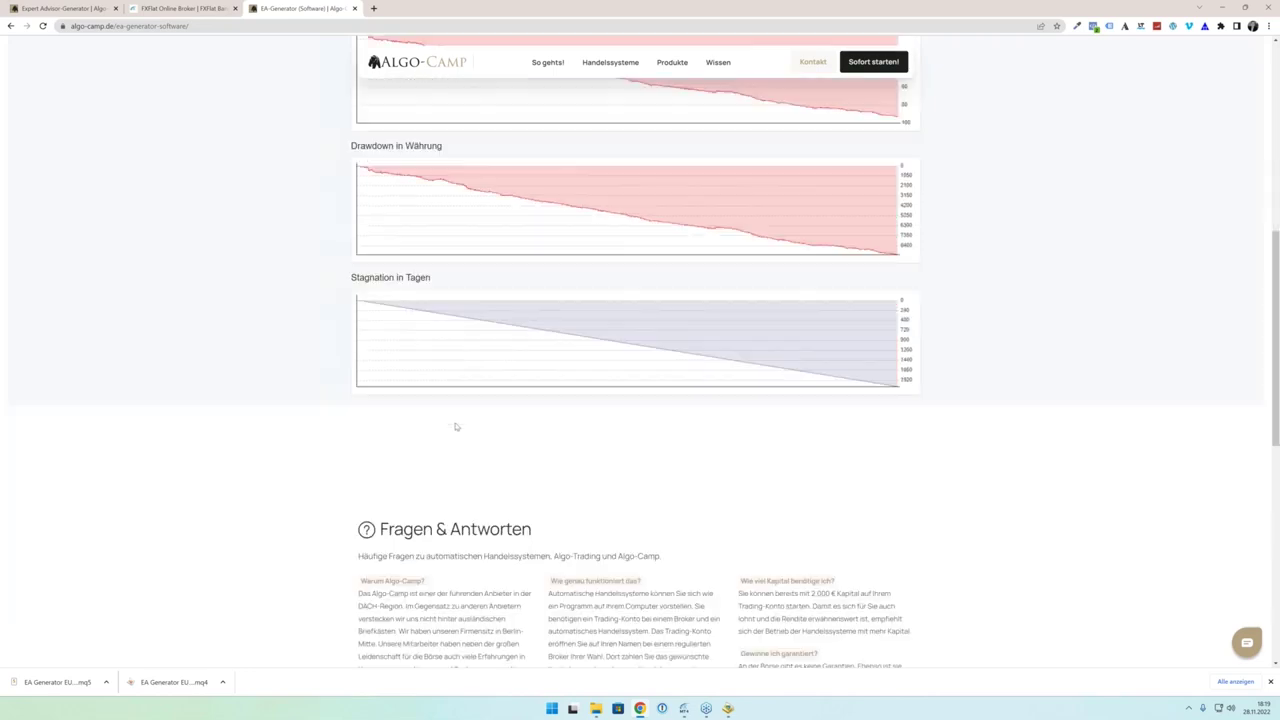
Step: Review the report's statistical information, including the backtest statistics, weekday and hourly charts, and monthly performance table
{"action": "scroll", "coordinate": [455, 426], "scroll_direction": "up", "scroll_amount": 10}
{"action": "left_click", "coordinate": [492, 219]}
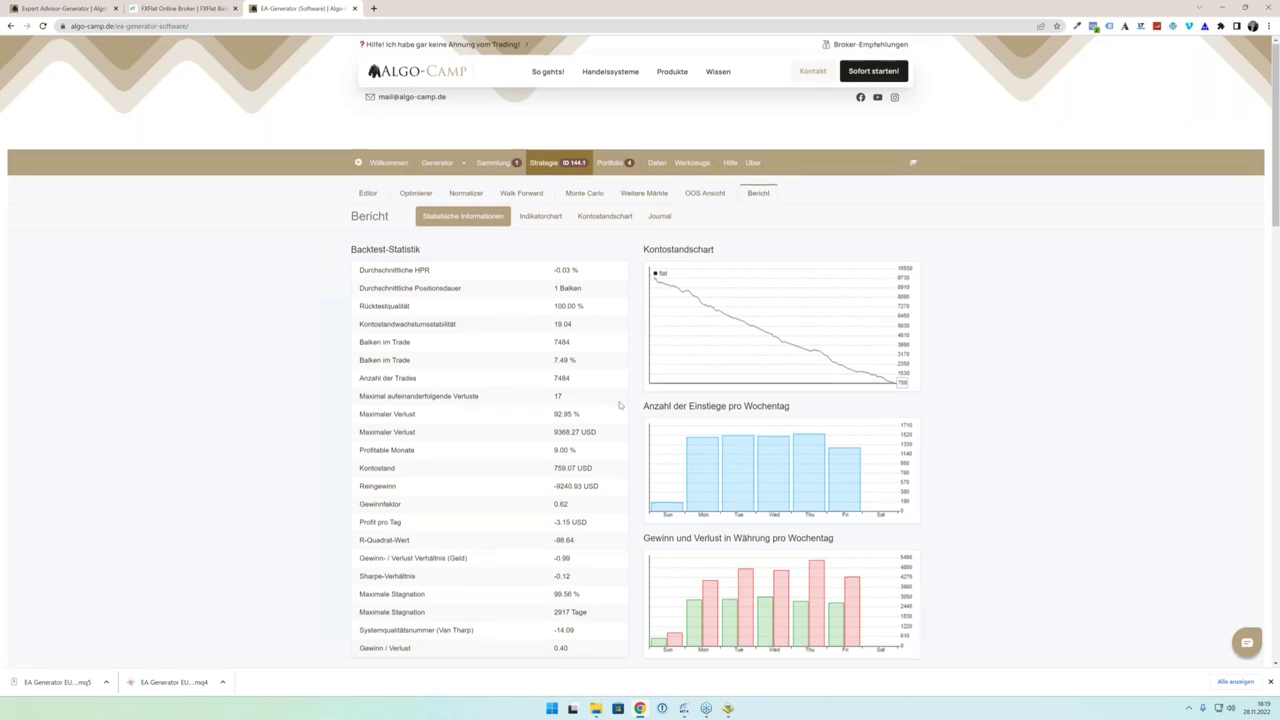
{"action": "scroll", "coordinate": [724, 362], "scroll_direction": "down", "scroll_amount": 1}
{"action": "scroll", "coordinate": [724, 362], "scroll_direction": "down", "scroll_amount": 1}
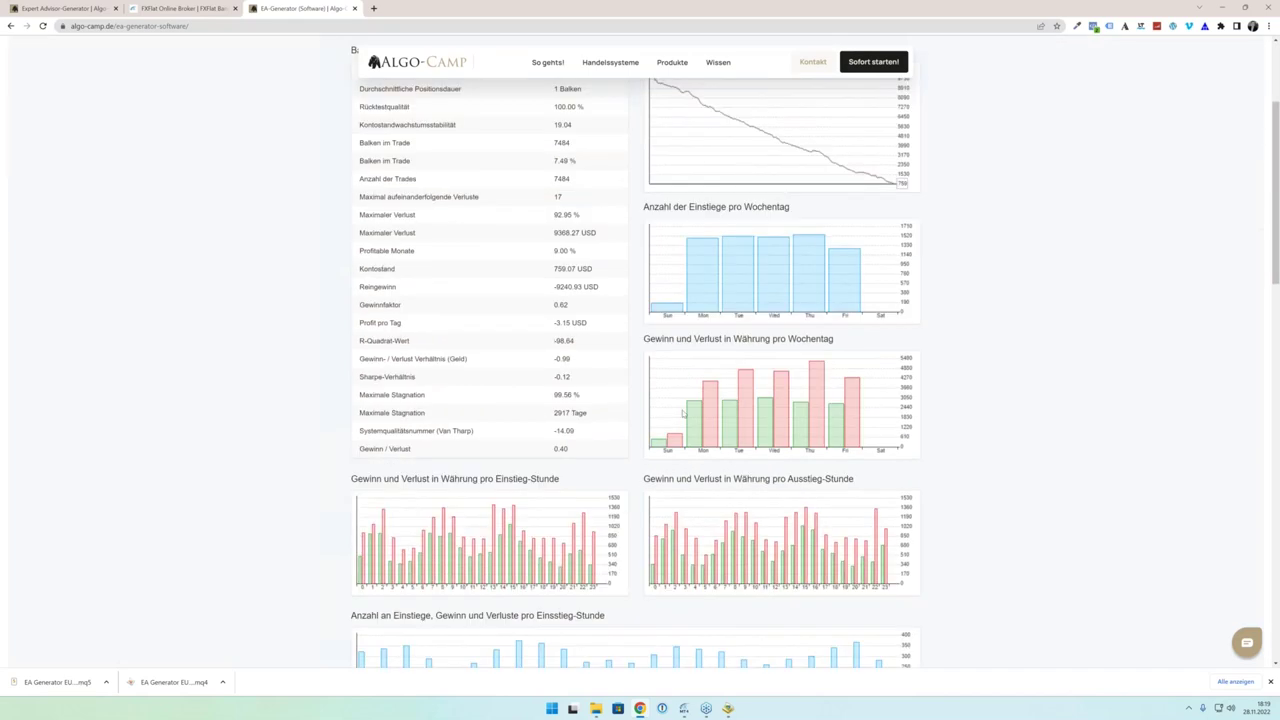
{"action": "scroll", "coordinate": [528, 370], "scroll_direction": "down", "scroll_amount": 2}
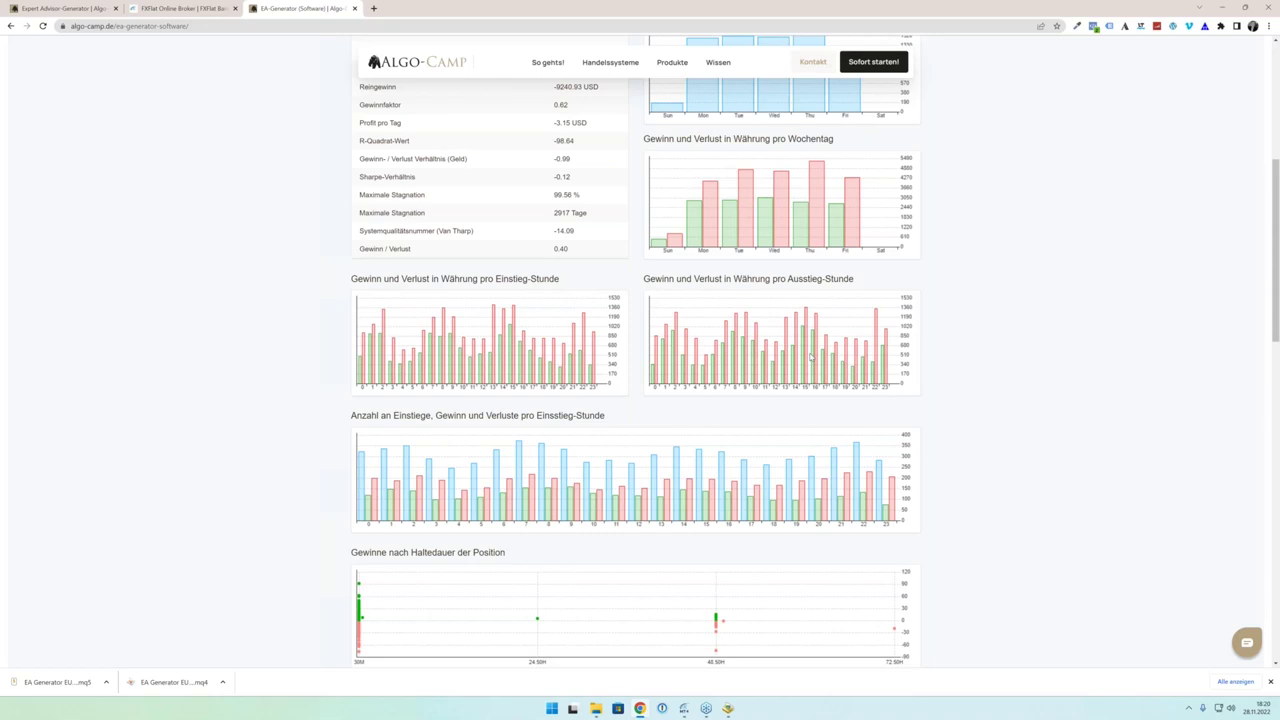
{"action": "scroll", "coordinate": [800, 364], "scroll_direction": "down", "scroll_amount": 5}
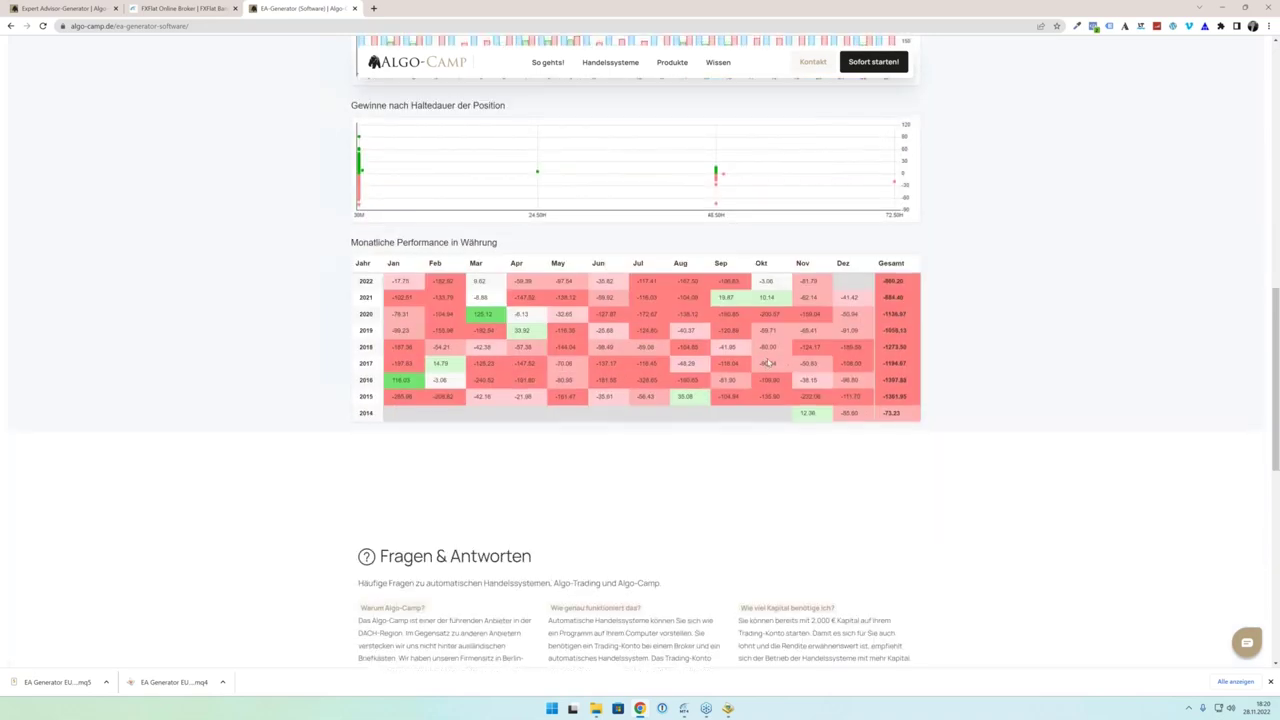
Step: Compare the report's monthly performance table with the backtest statistics and the profit charts by weekday, hour and holding time
{"action": "scroll", "coordinate": [768, 362], "scroll_direction": "up", "scroll_amount": 1}
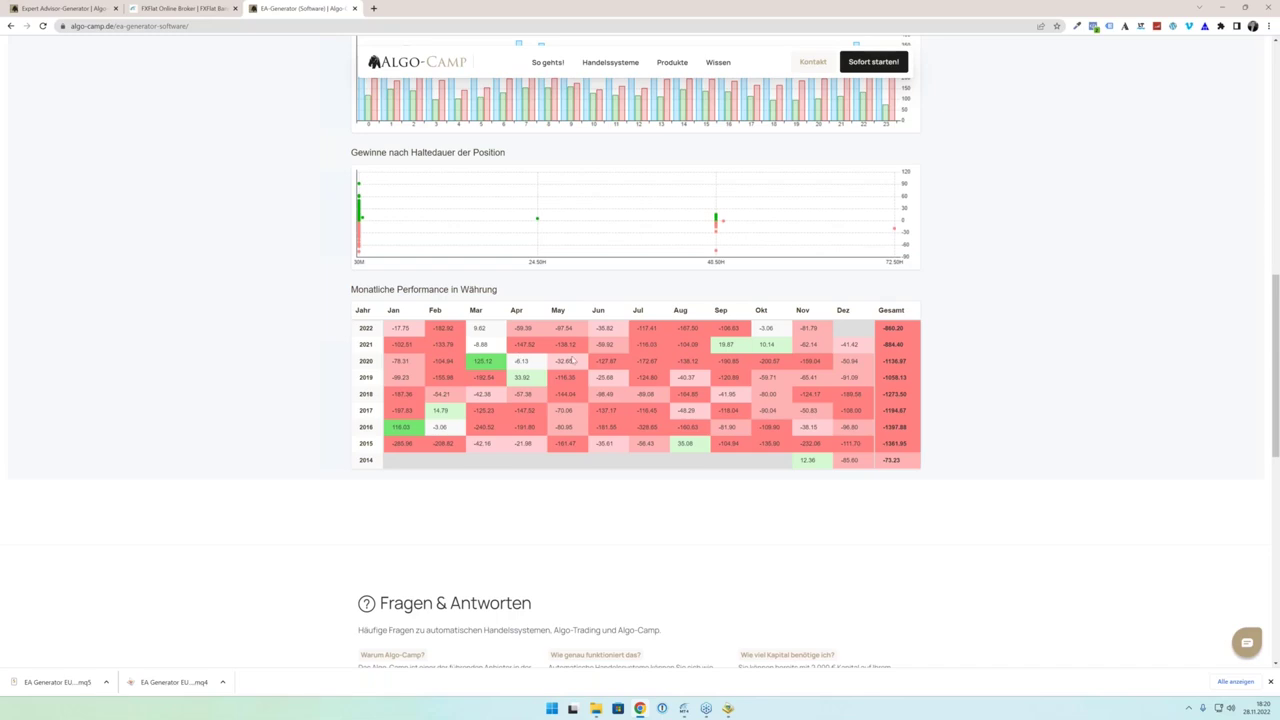
{"action": "scroll", "coordinate": [572, 361], "scroll_direction": "down", "scroll_amount": 2}
{"action": "scroll", "coordinate": [569, 397], "scroll_direction": "up", "scroll_amount": 10}
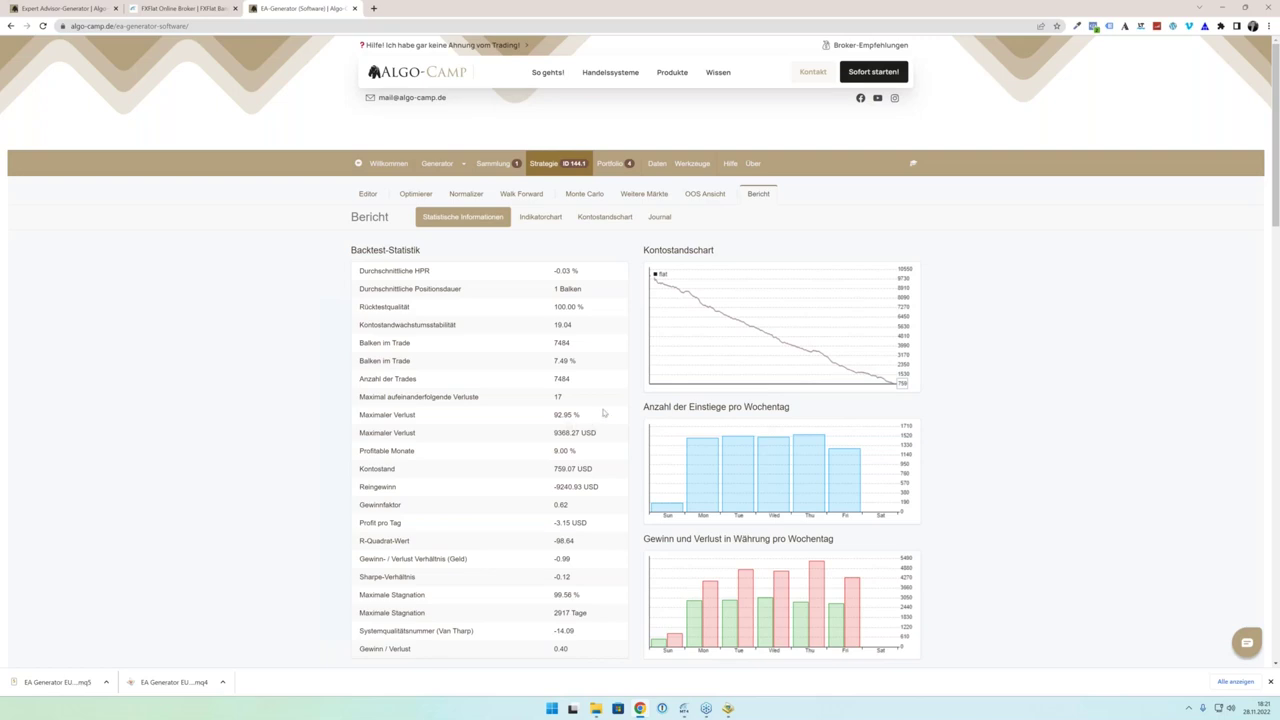
{"action": "scroll", "coordinate": [610, 418], "scroll_direction": "down", "scroll_amount": 4}
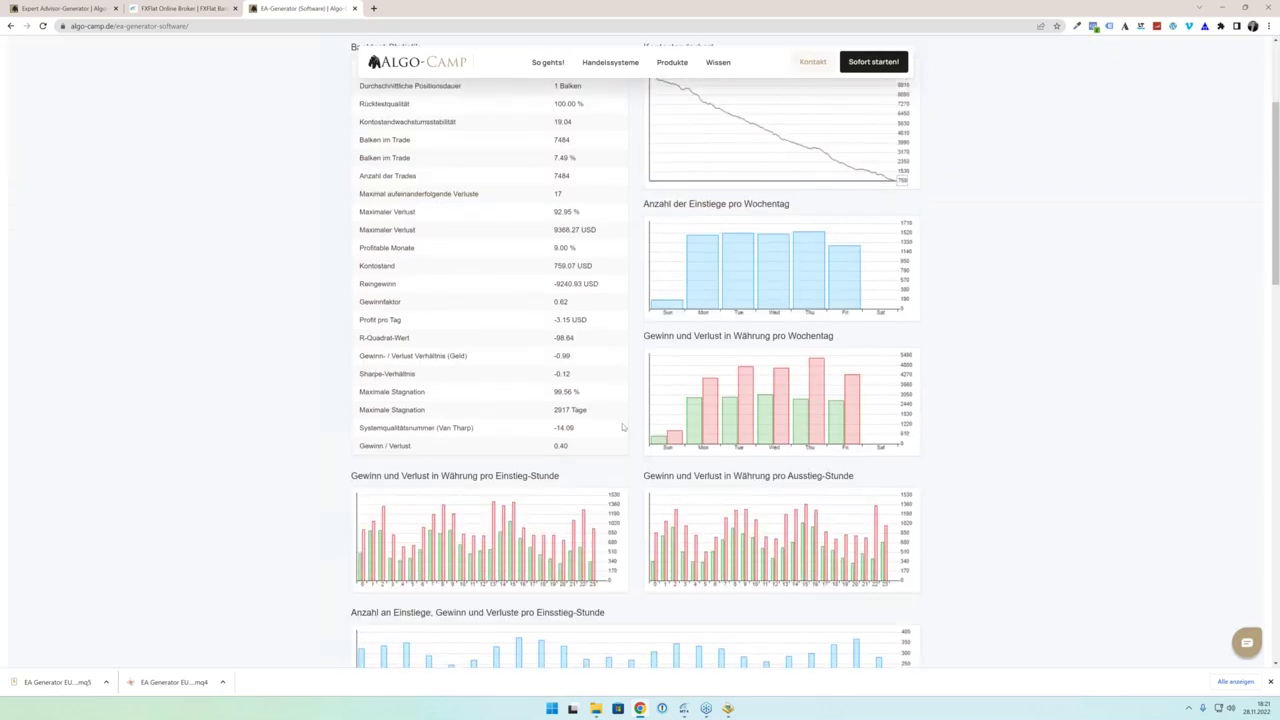
{"action": "scroll", "coordinate": [622, 428], "scroll_direction": "down", "scroll_amount": 2}
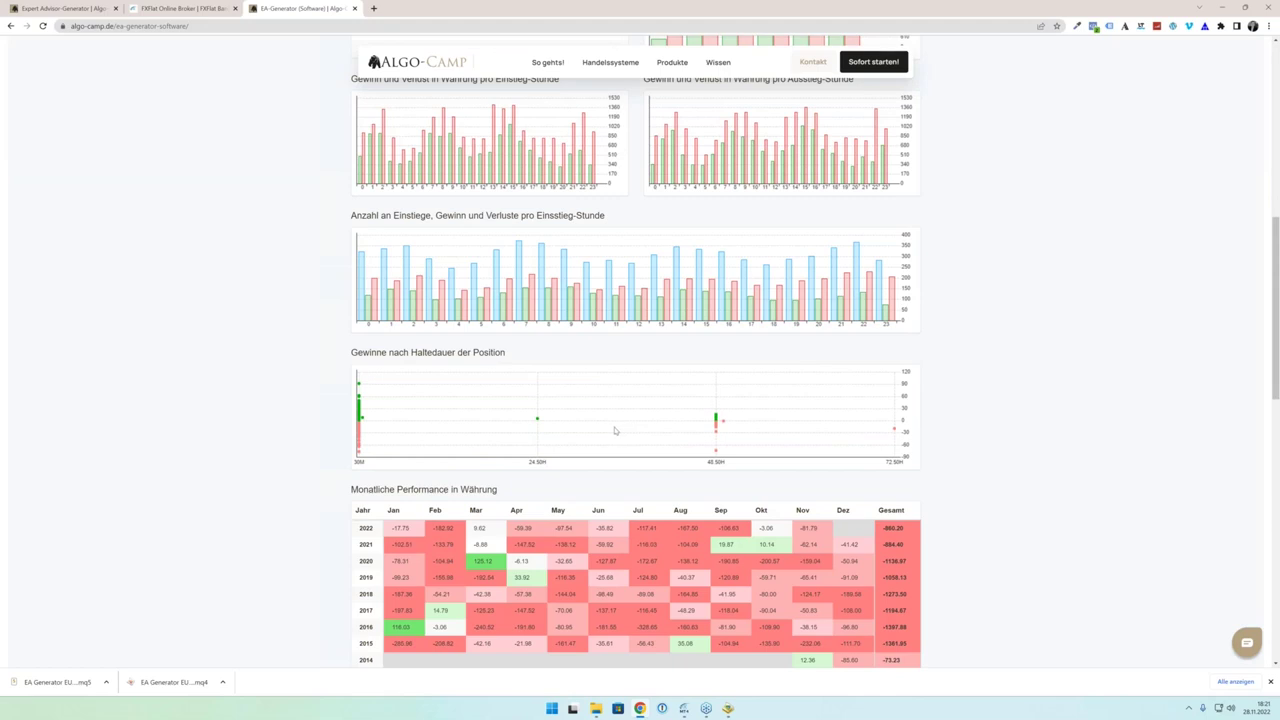
{"action": "scroll", "coordinate": [614, 431], "scroll_direction": "up", "scroll_amount": 10}
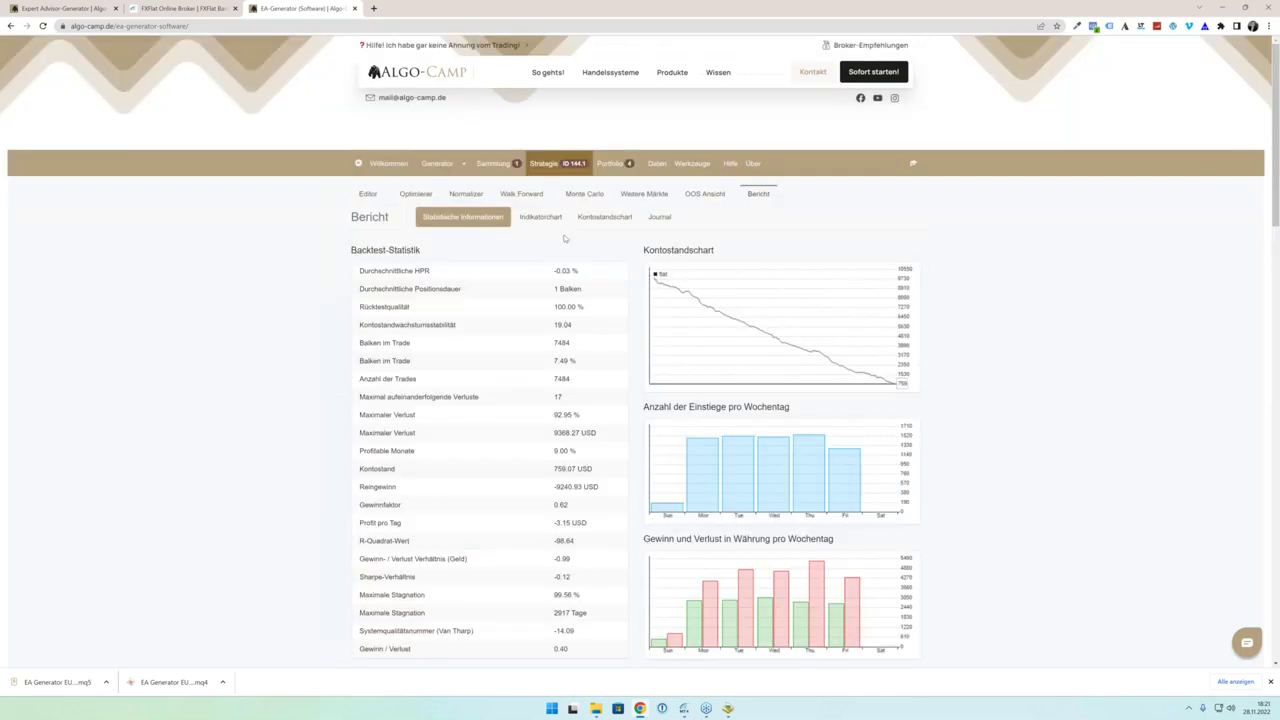
Step: Open the indicator chart report and inspect past AUDCHF M30 entries and exits against the MACD, RSI, Stochastic and ADX signals
{"action": "left_click", "coordinate": [540, 216]}
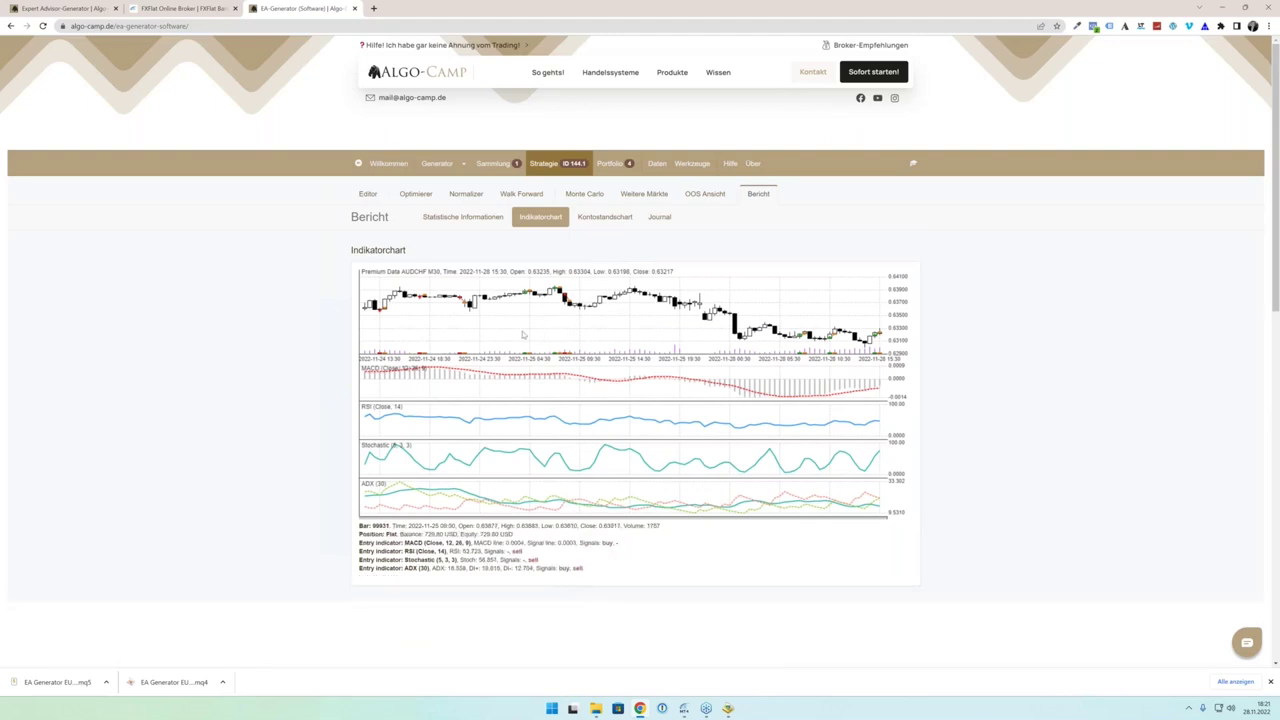
{"action": "scroll", "coordinate": [462, 336], "scroll_direction": "up", "scroll_amount": 3}
{"action": "scroll", "coordinate": [470, 340], "scroll_direction": "up", "scroll_amount": 3}
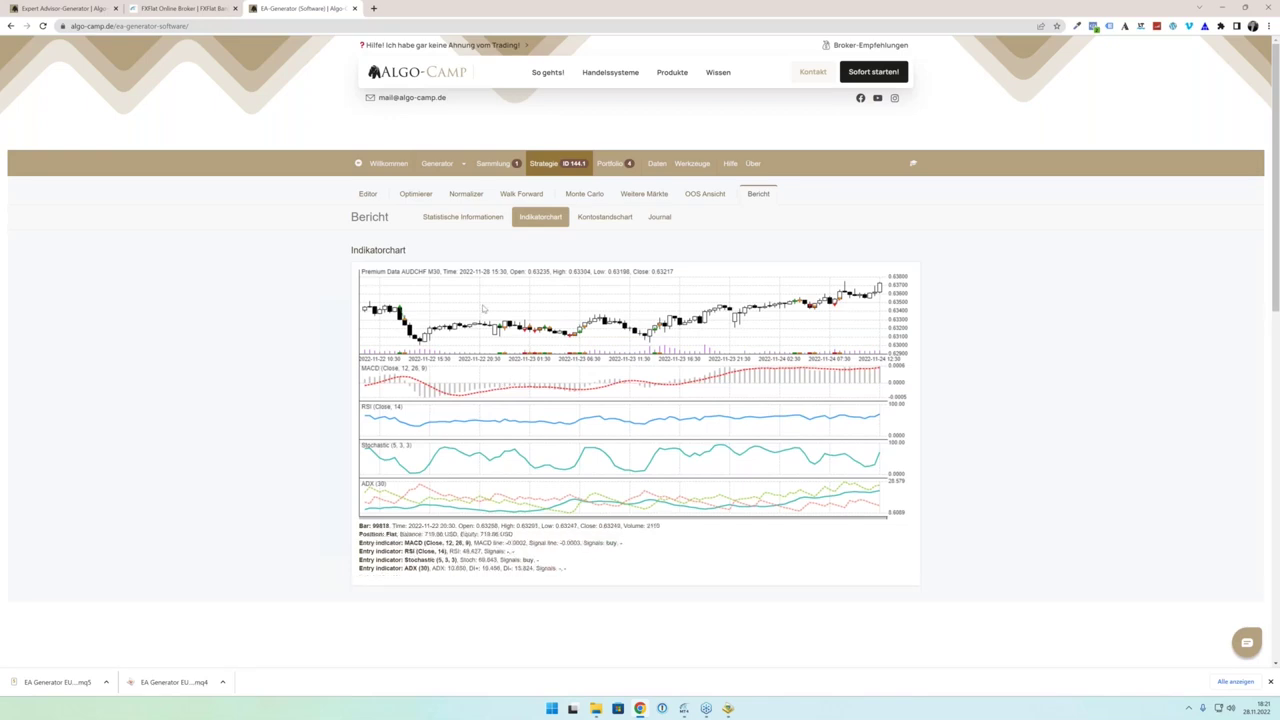
{"action": "scroll", "coordinate": [483, 308], "scroll_direction": "up", "scroll_amount": 5}
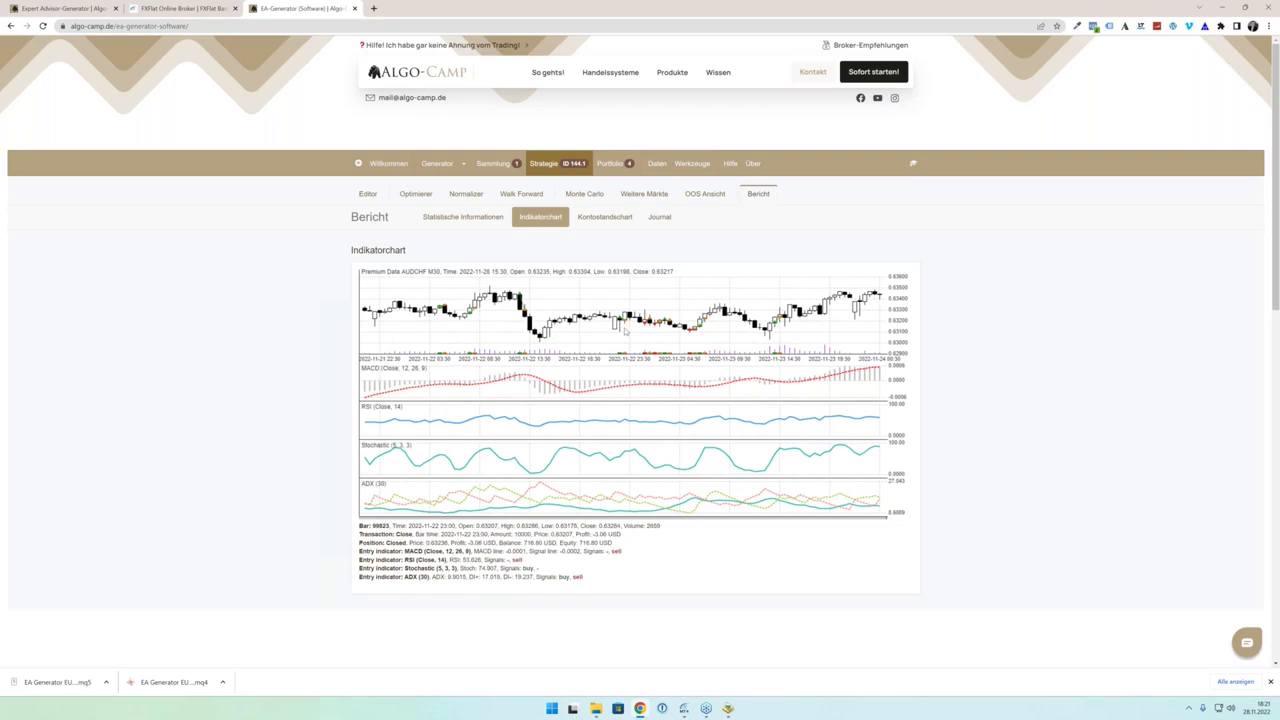
{"action": "scroll", "coordinate": [505, 341], "scroll_direction": "down", "scroll_amount": 3}
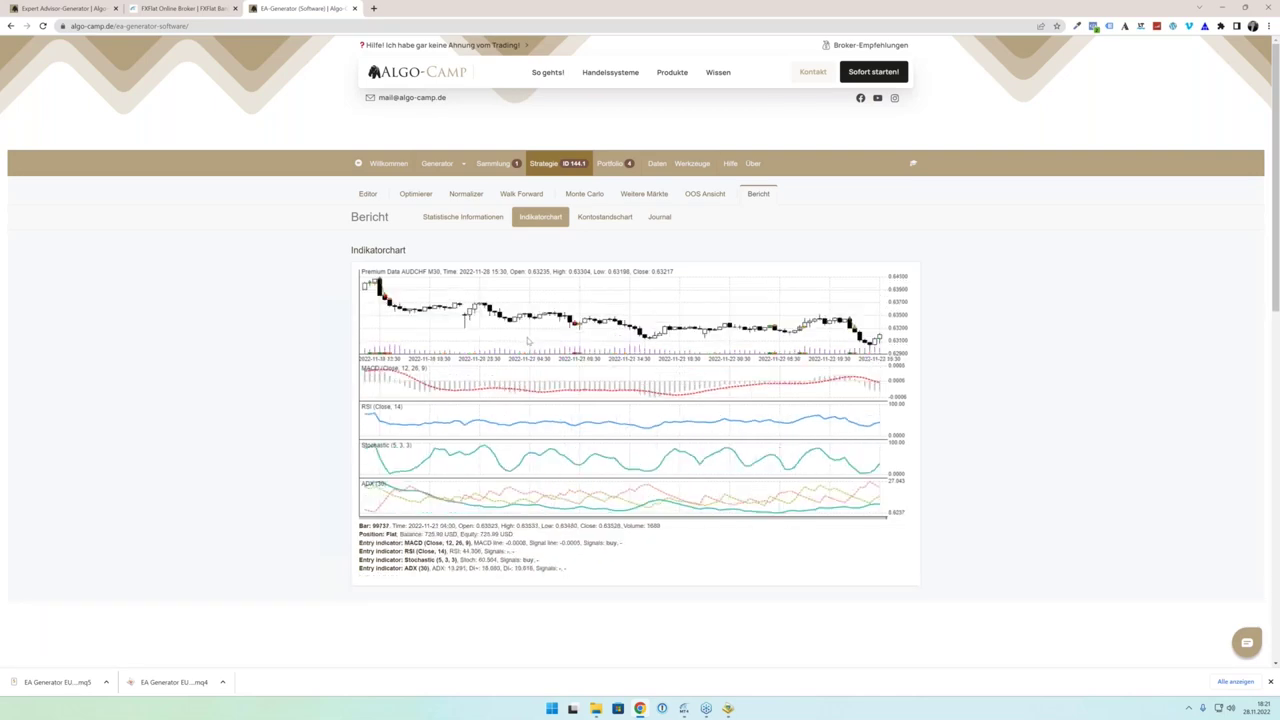
{"action": "scroll", "coordinate": [490, 338], "scroll_direction": "down", "scroll_amount": 8}
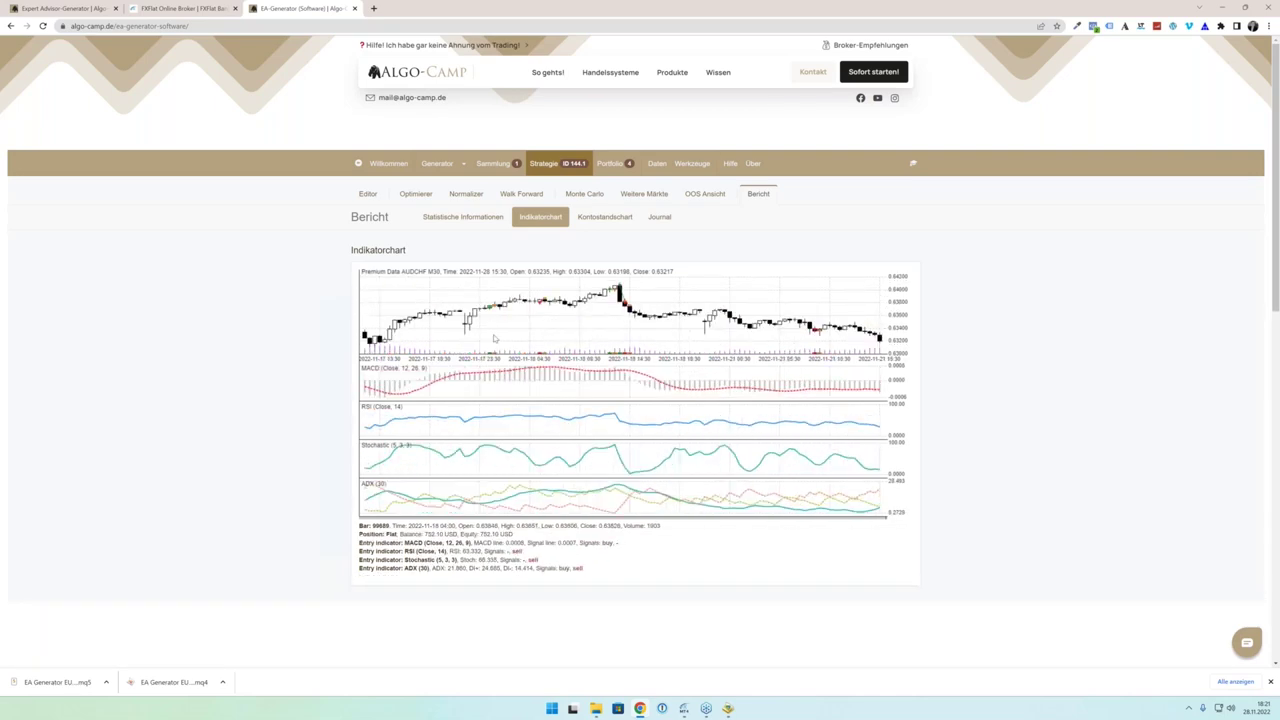
{"action": "scroll", "coordinate": [505, 341], "scroll_direction": "down", "scroll_amount": 6}
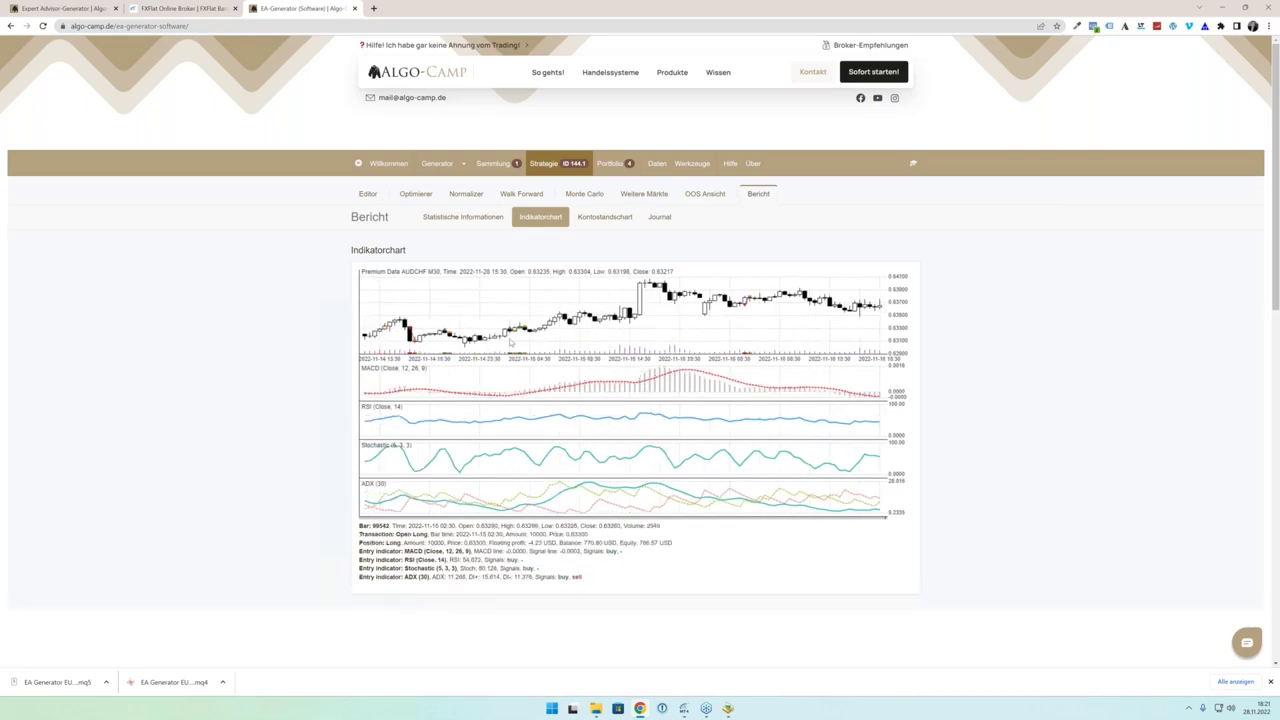
{"action": "scroll", "coordinate": [511, 335], "scroll_direction": "down", "scroll_amount": 10}
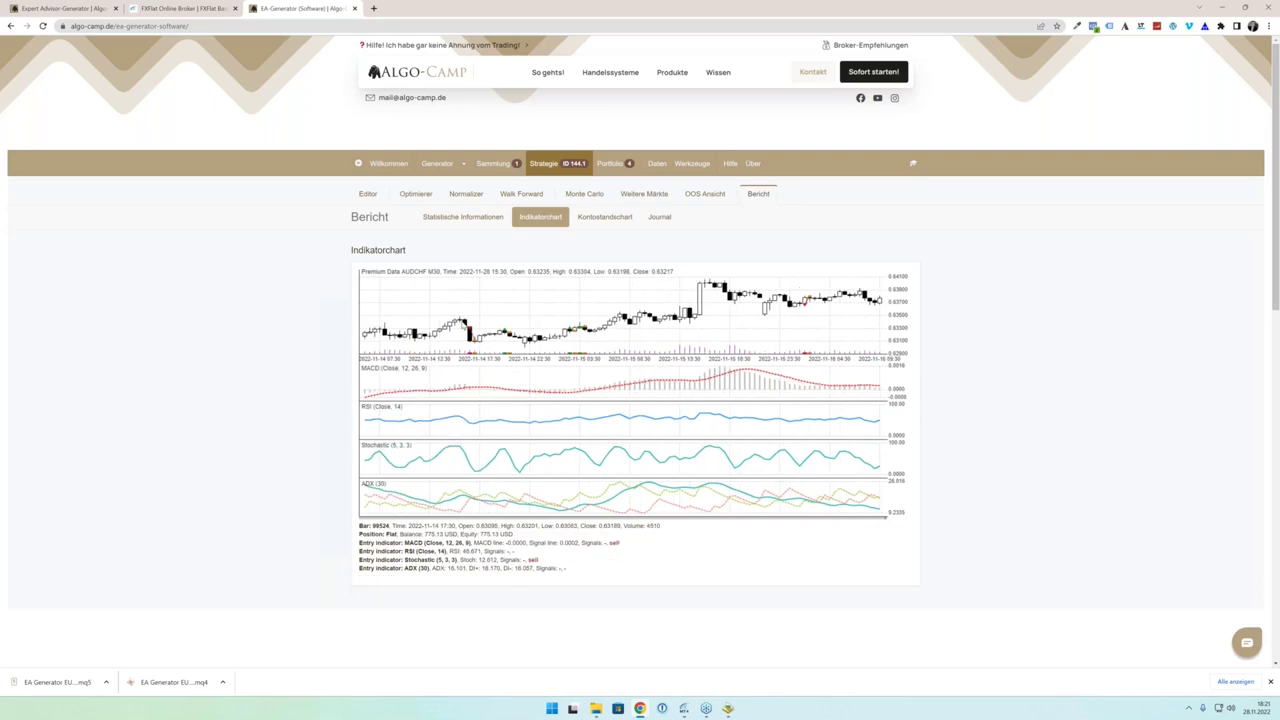
{"action": "scroll", "coordinate": [512, 325], "scroll_direction": "down", "scroll_amount": 10}
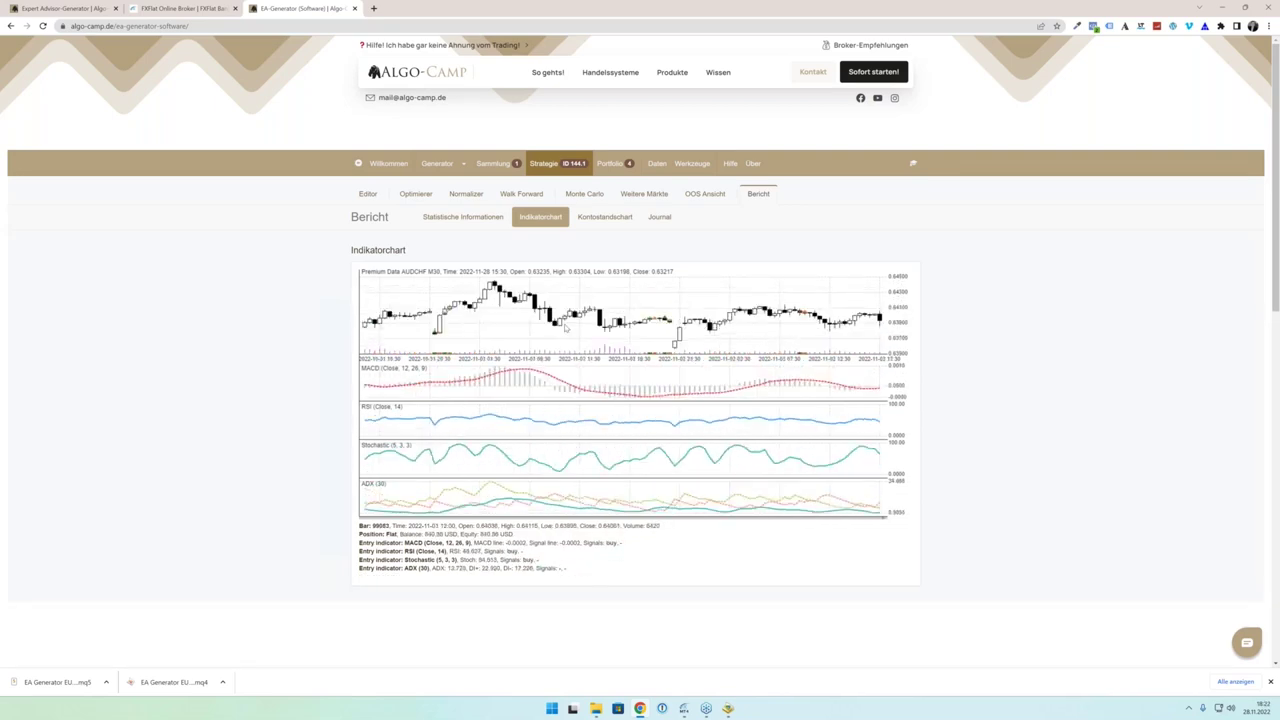
{"action": "scroll", "coordinate": [549, 329], "scroll_direction": "down", "scroll_amount": 2}
Step: Check the balance chart and the trade journal of the report, and go back to the statistical information
{"action": "left_click", "coordinate": [605, 217]}
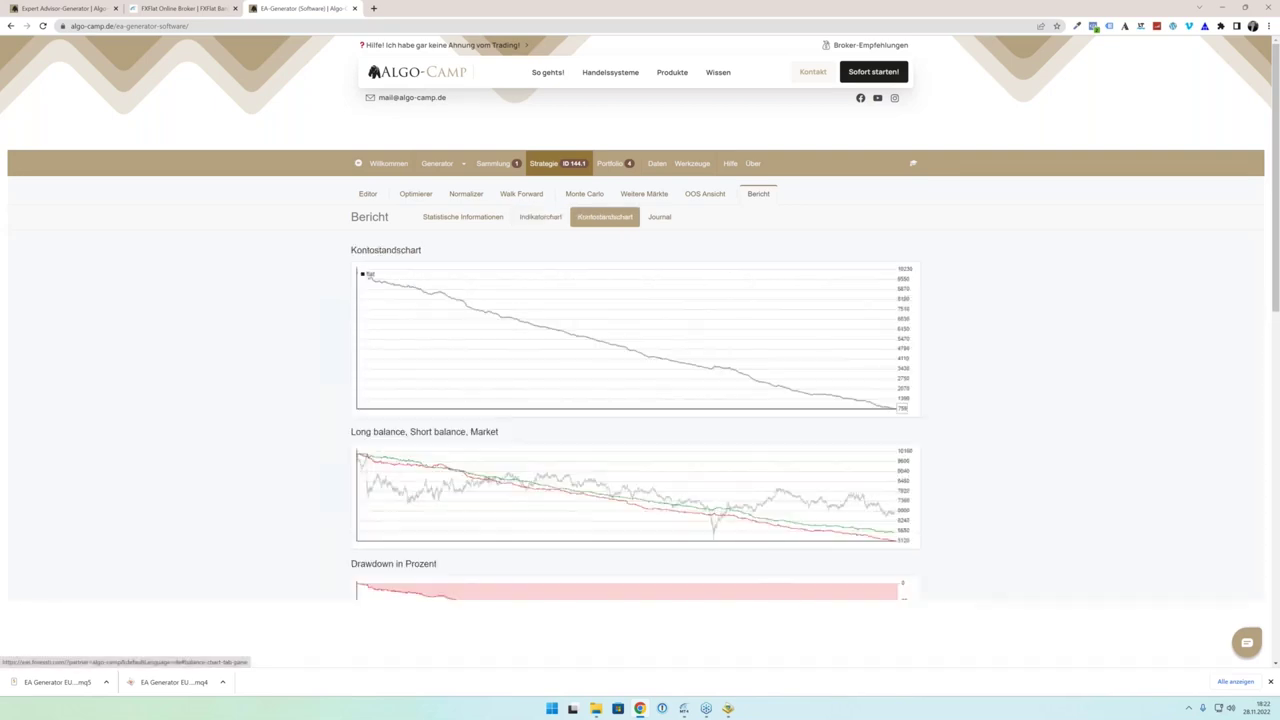
{"action": "left_click", "coordinate": [655, 219]}
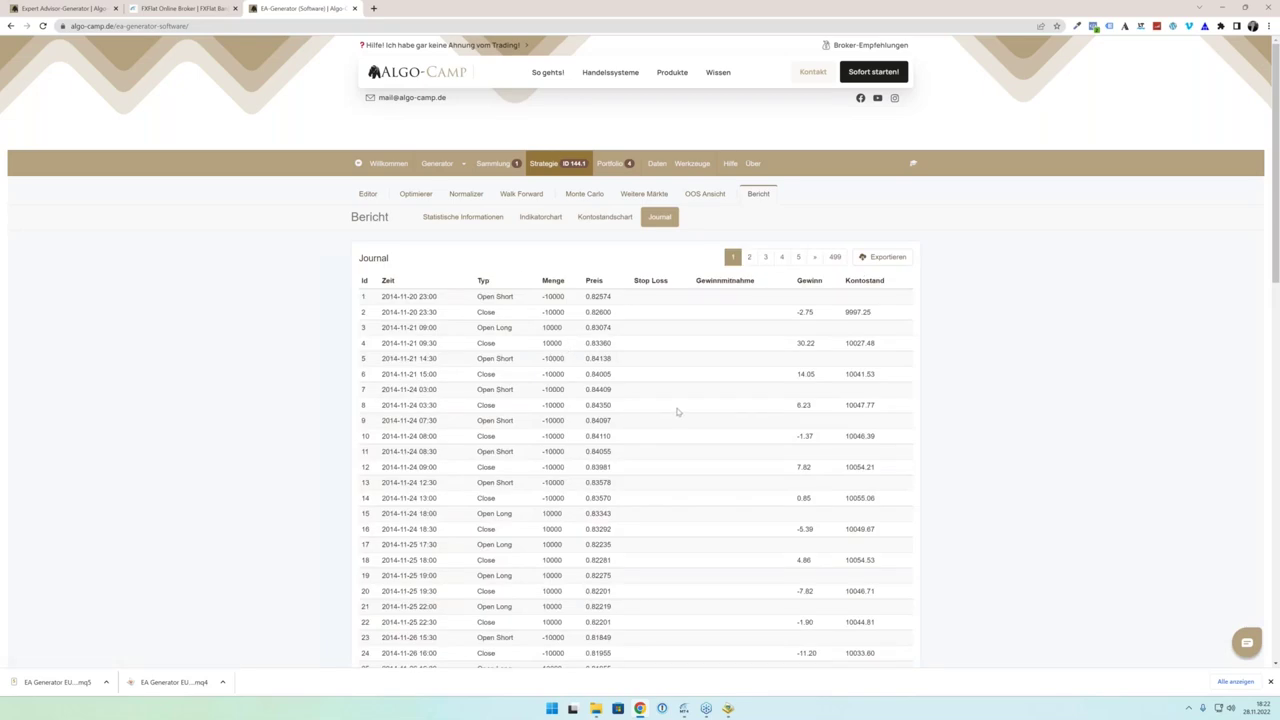
{"action": "scroll", "coordinate": [679, 412], "scroll_direction": "down", "scroll_amount": 3}
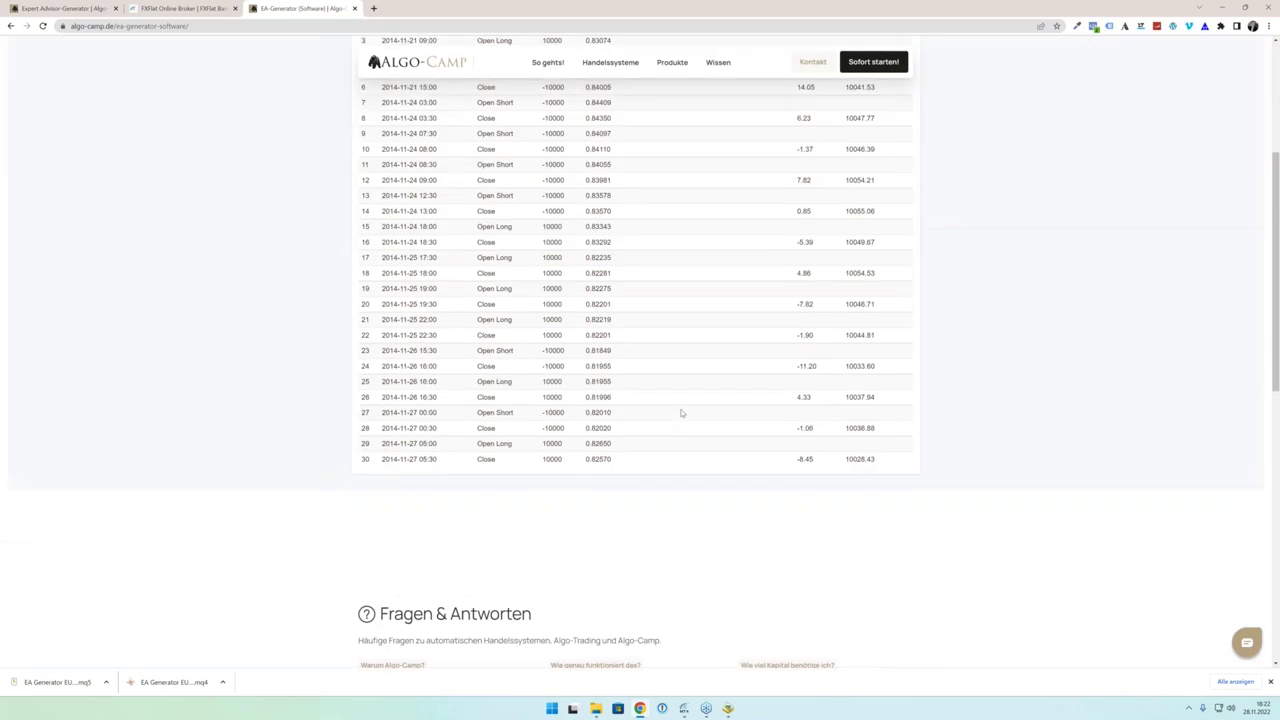
{"action": "scroll", "coordinate": [681, 412], "scroll_direction": "up", "scroll_amount": 3}
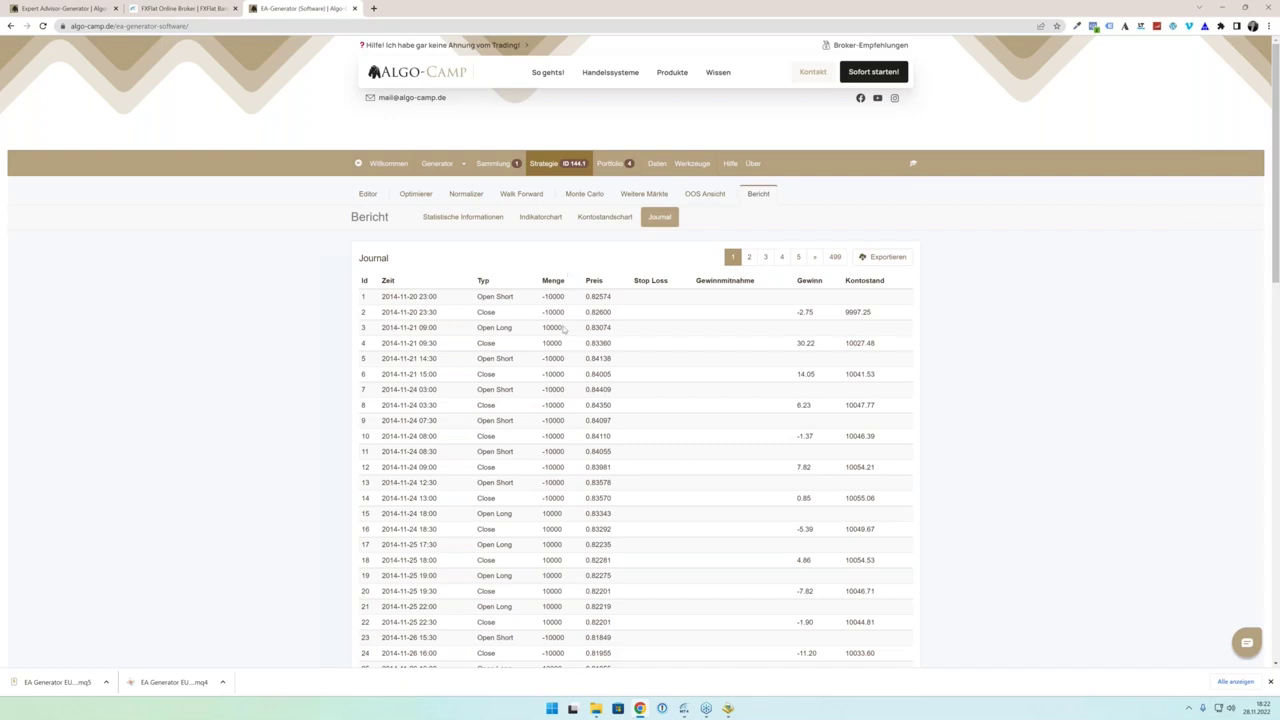
{"action": "left_click", "coordinate": [604, 217]}
{"action": "left_click", "coordinate": [531, 221]}
{"action": "left_click", "coordinate": [463, 217]}
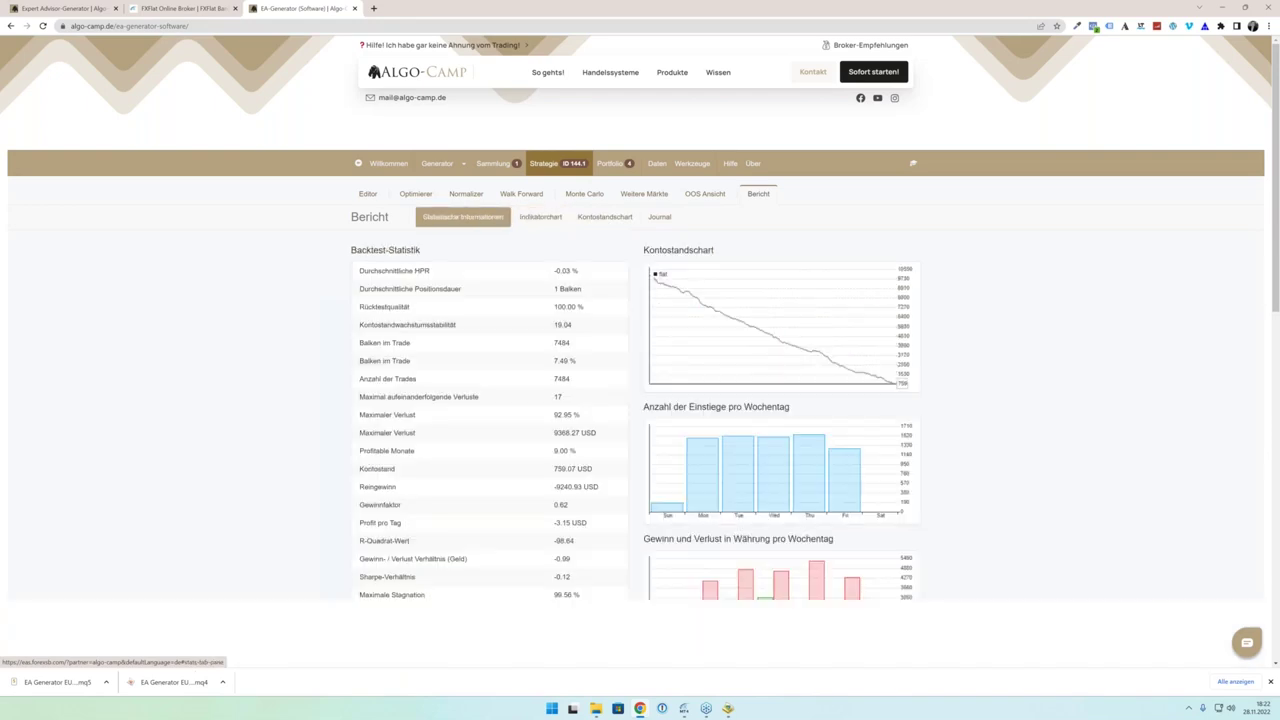
Step: Return to the strategy editor, and start and cancel another buy entry rule
{"action": "left_click", "coordinate": [367, 194]}
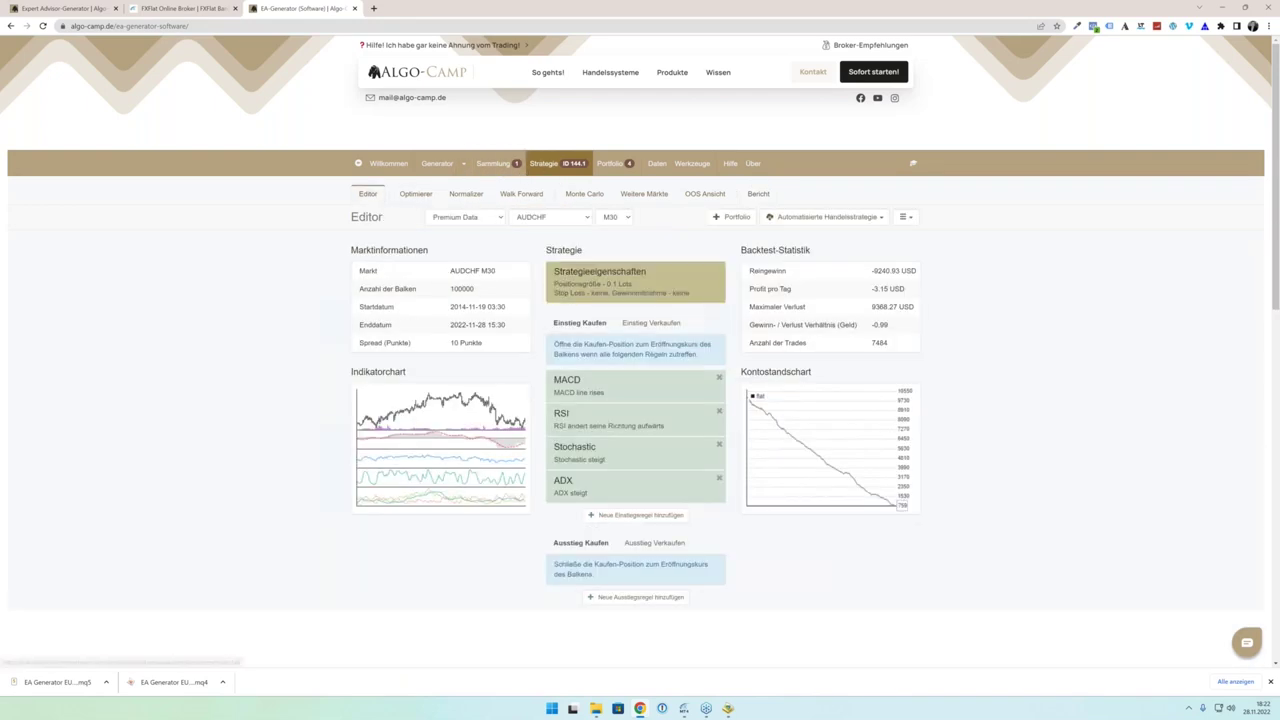
{"action": "left_click", "coordinate": [646, 516]}
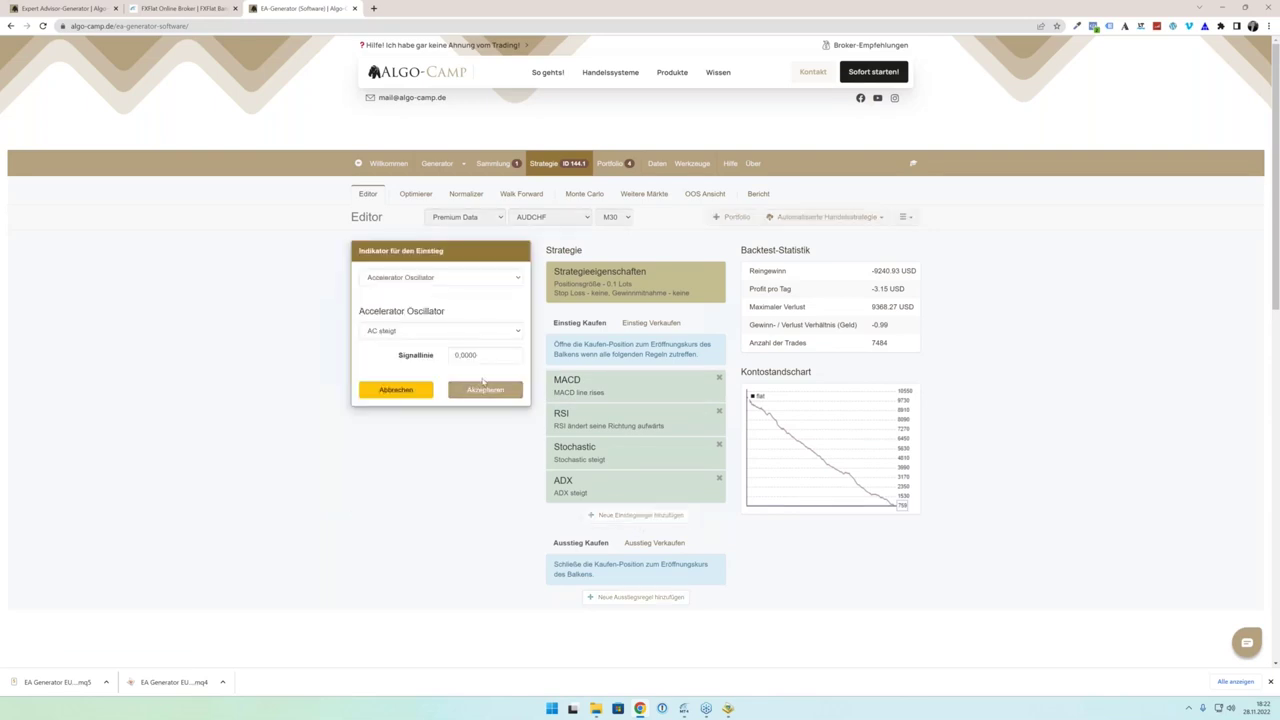
{"action": "left_click", "coordinate": [395, 390]}
Step: Add an Exit Time rule to the buy exit with "Exit the market during the specified interval" and until hour 05
{"action": "scroll", "coordinate": [610, 480], "scroll_direction": "down", "scroll_amount": 1}
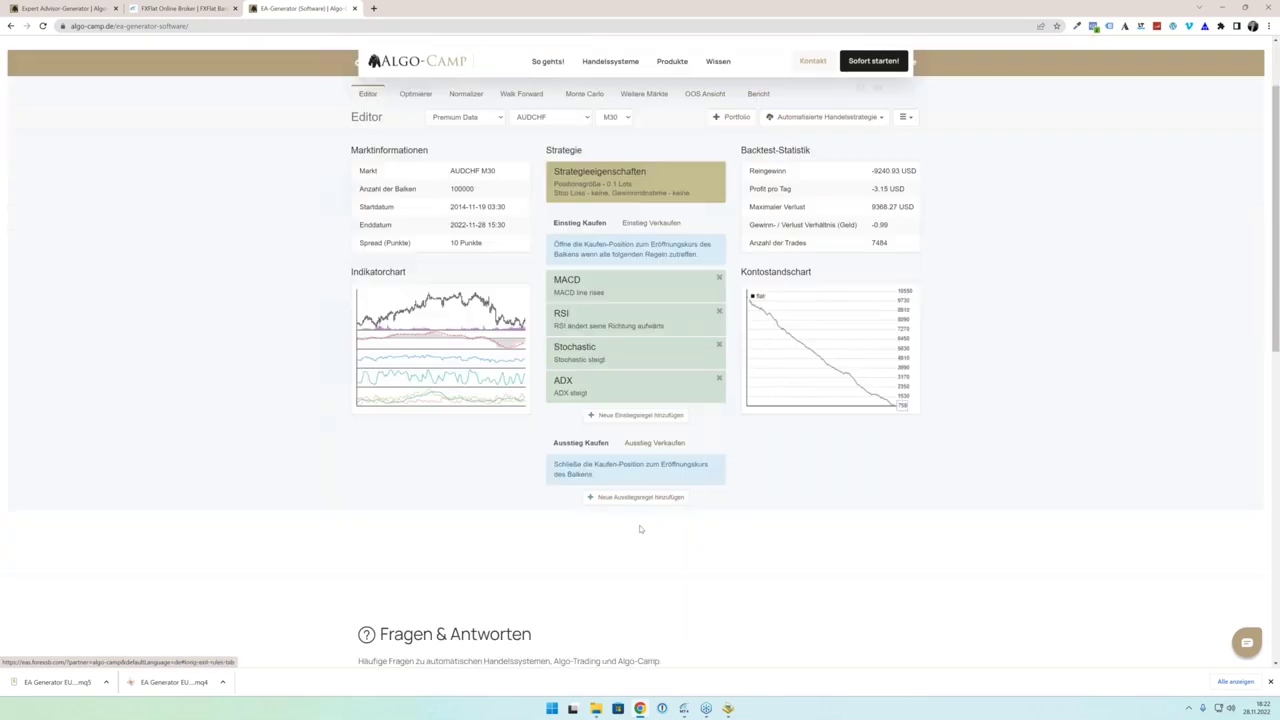
{"action": "left_click", "coordinate": [636, 497]}
{"action": "left_click", "coordinate": [485, 180]}
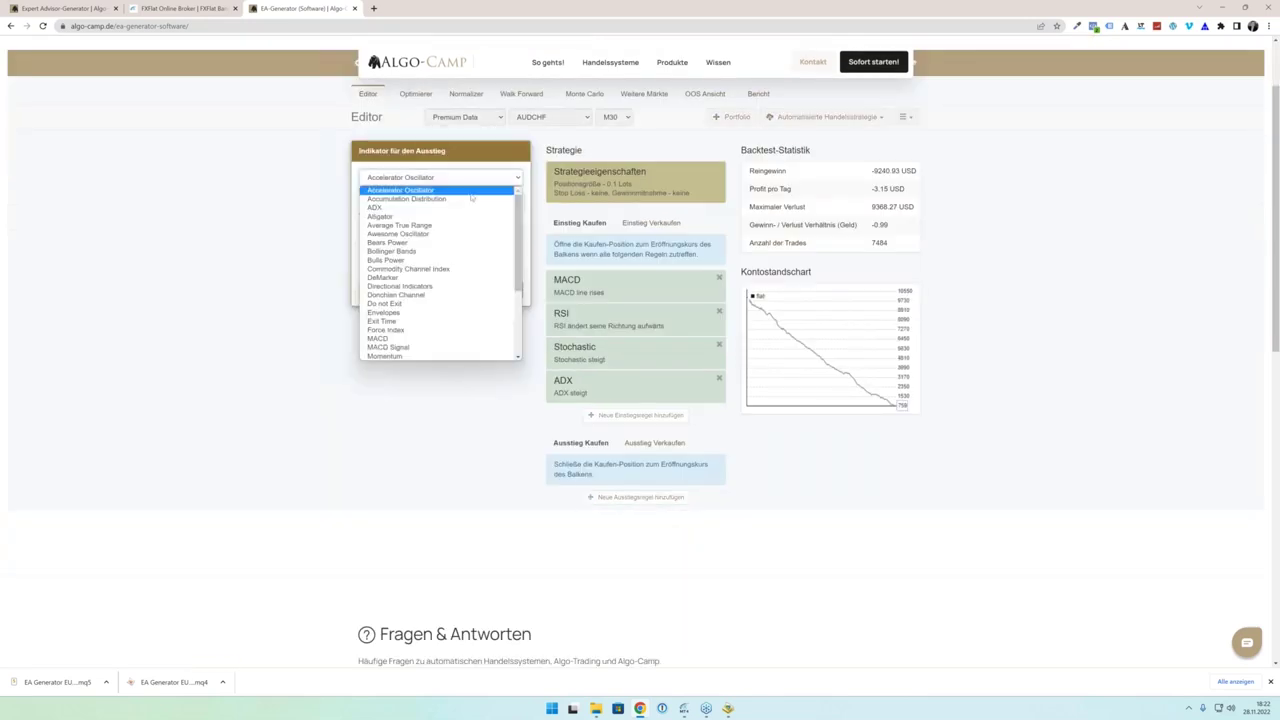
{"action": "left_click", "coordinate": [443, 322]}
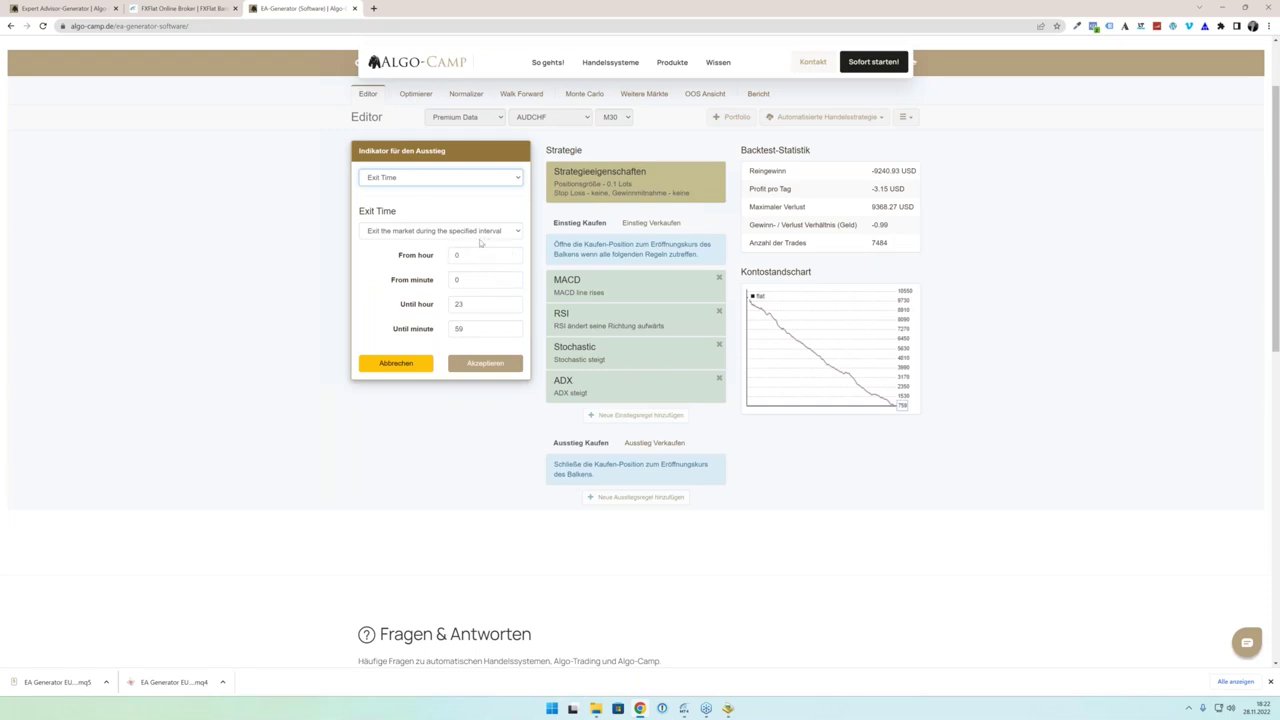
{"action": "left_click", "coordinate": [457, 304]}
{"action": "key", "text": "BackSpace"}
{"action": "key", "text": "BackSpace"}
{"action": "type", "text": "05"}
{"action": "left_click", "coordinate": [372, 315]}
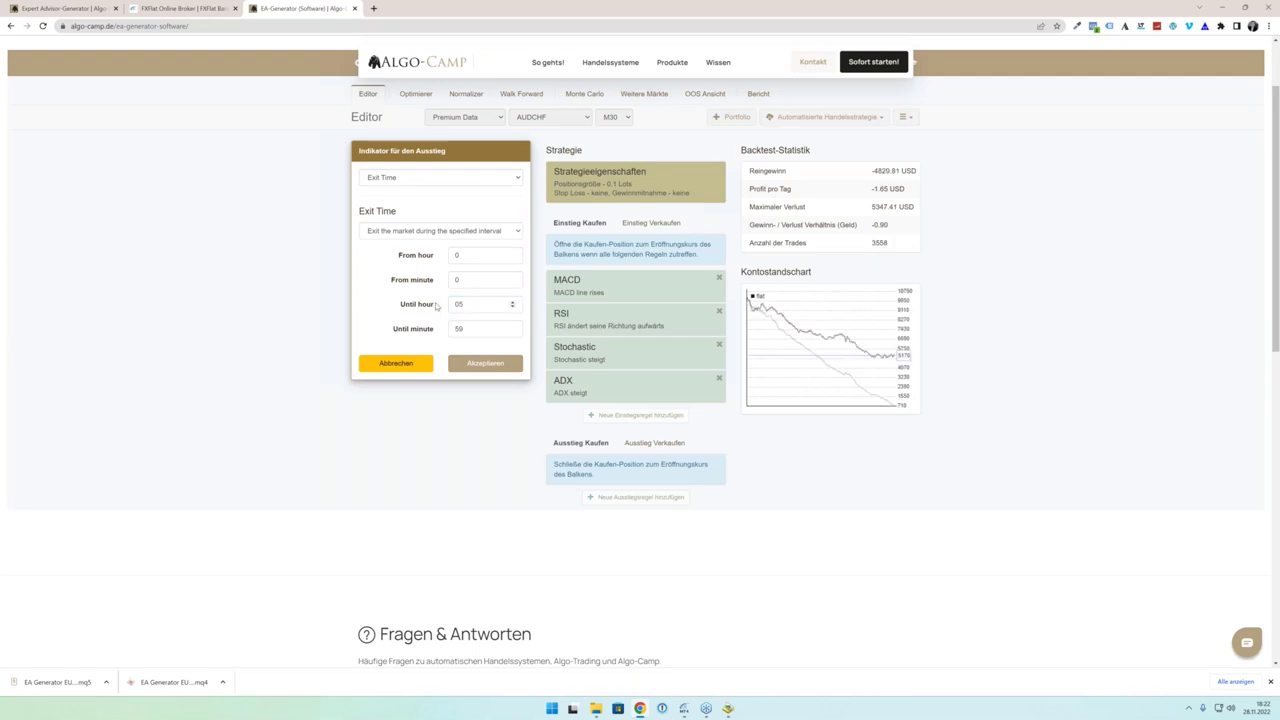
{"action": "left_click", "coordinate": [480, 364]}
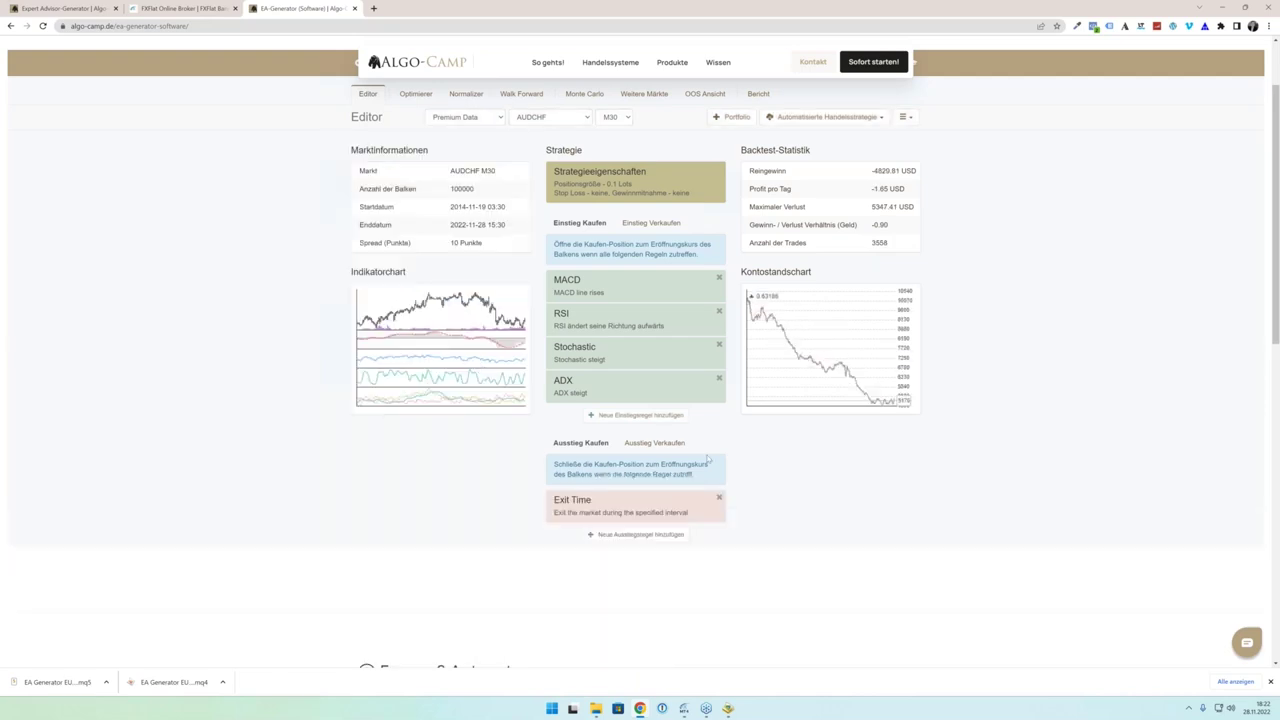
Step: Add a second buy exit rule using the Moving Average indicator with the condition "Moving Average fällt"
{"action": "left_click", "coordinate": [664, 536]}
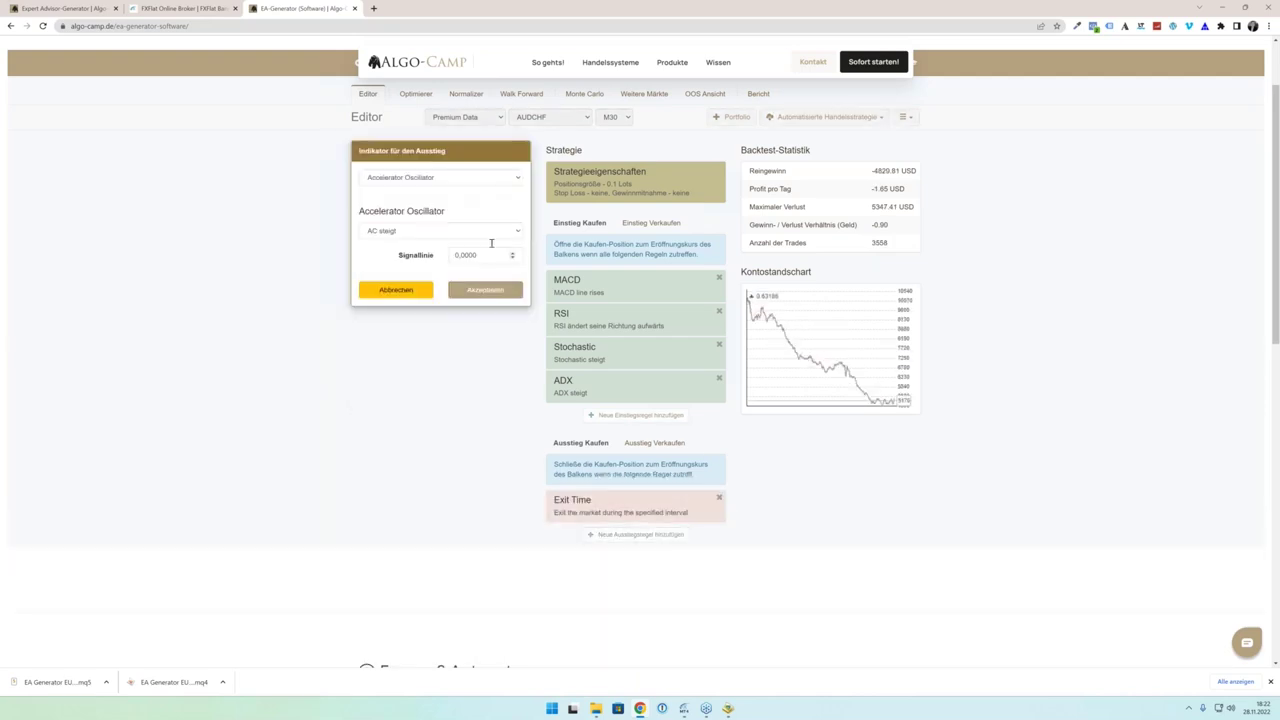
{"action": "left_click", "coordinate": [497, 180]}
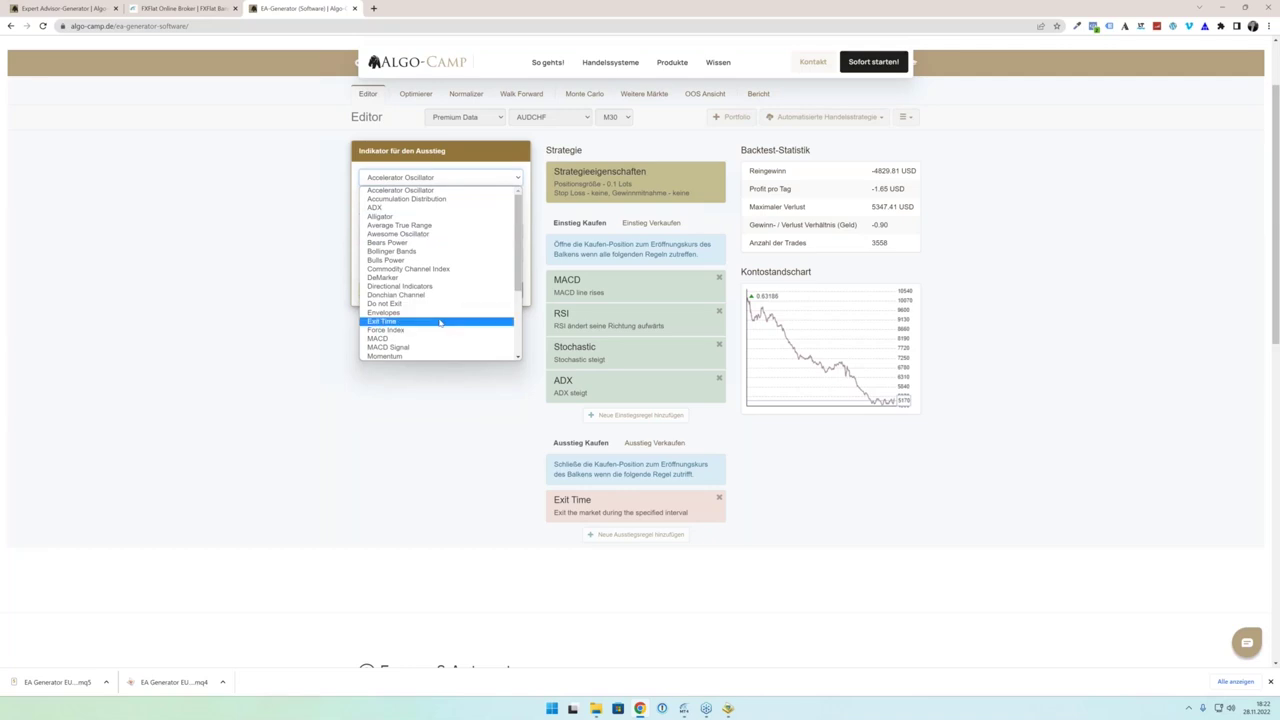
{"action": "scroll", "coordinate": [420, 318], "scroll_direction": "down", "scroll_amount": 1}
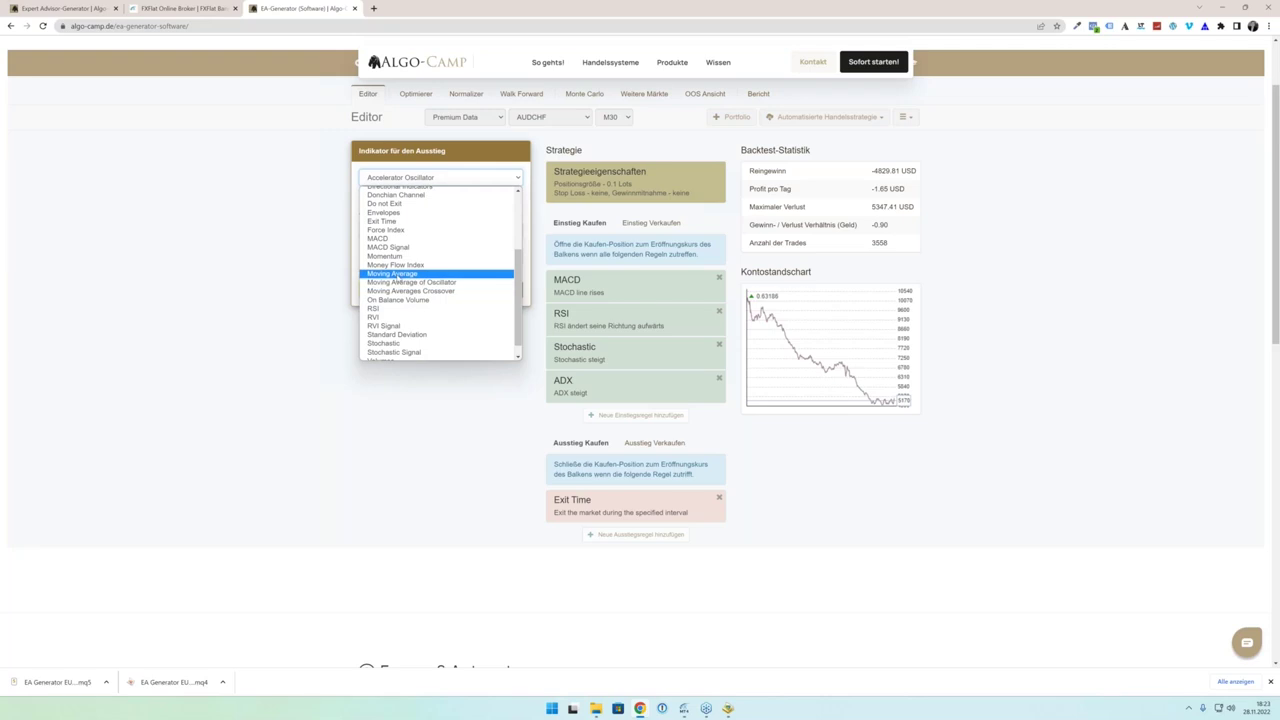
{"action": "left_click", "coordinate": [398, 274]}
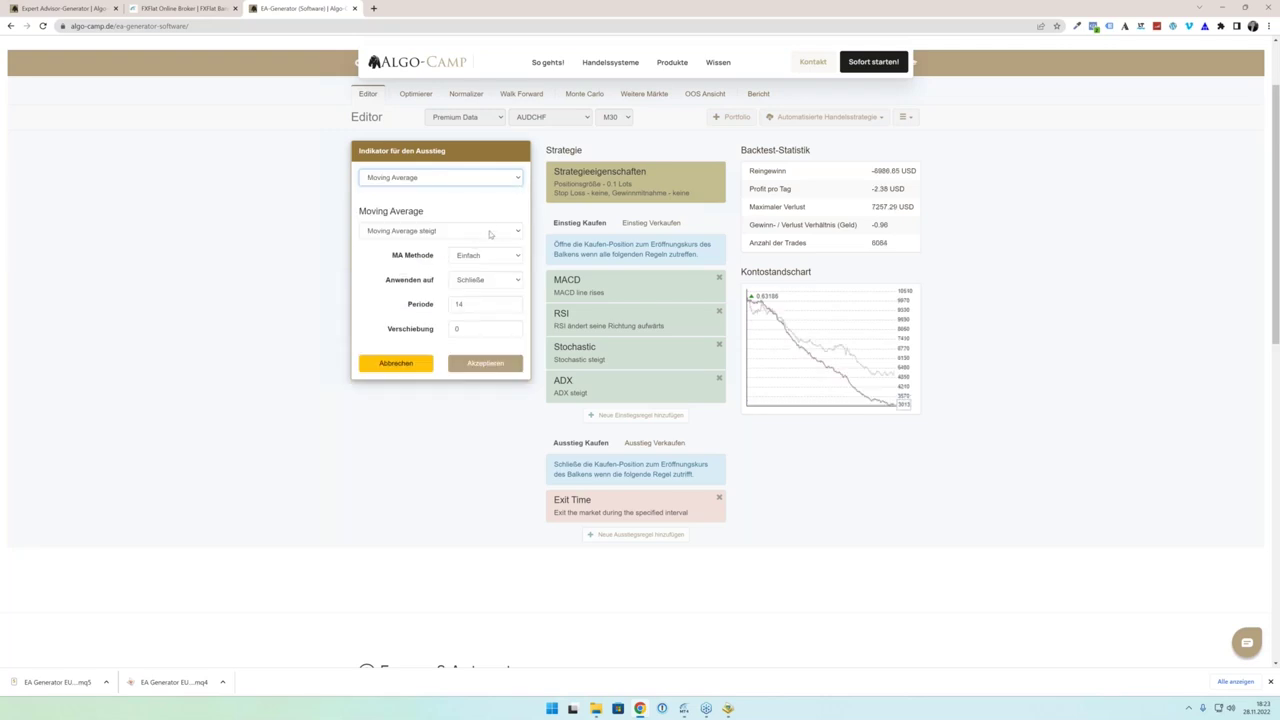
{"action": "left_click", "coordinate": [490, 233]}
{"action": "left_click", "coordinate": [449, 253]}
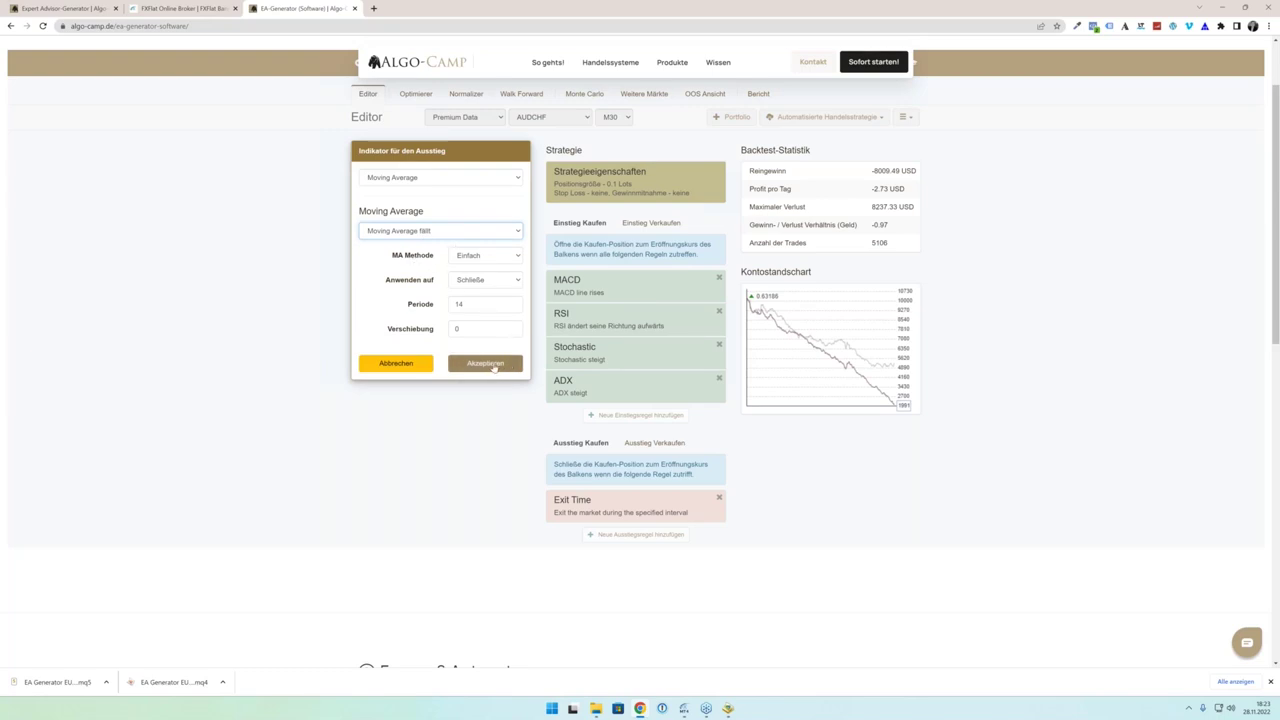
{"action": "left_click", "coordinate": [488, 364]}
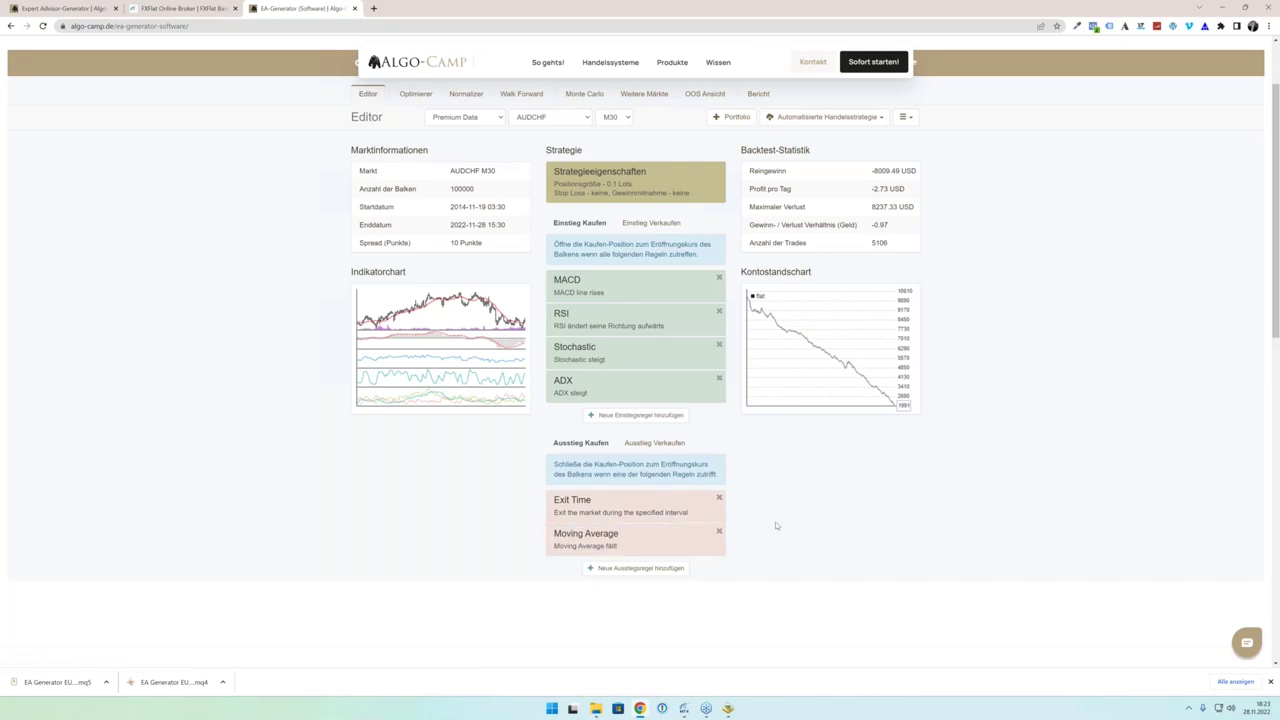
Step: In the strategy properties, check the trade direction options and set a fixed stop loss (Fixiert) of 50 pips
{"action": "left_click", "coordinate": [660, 194]}
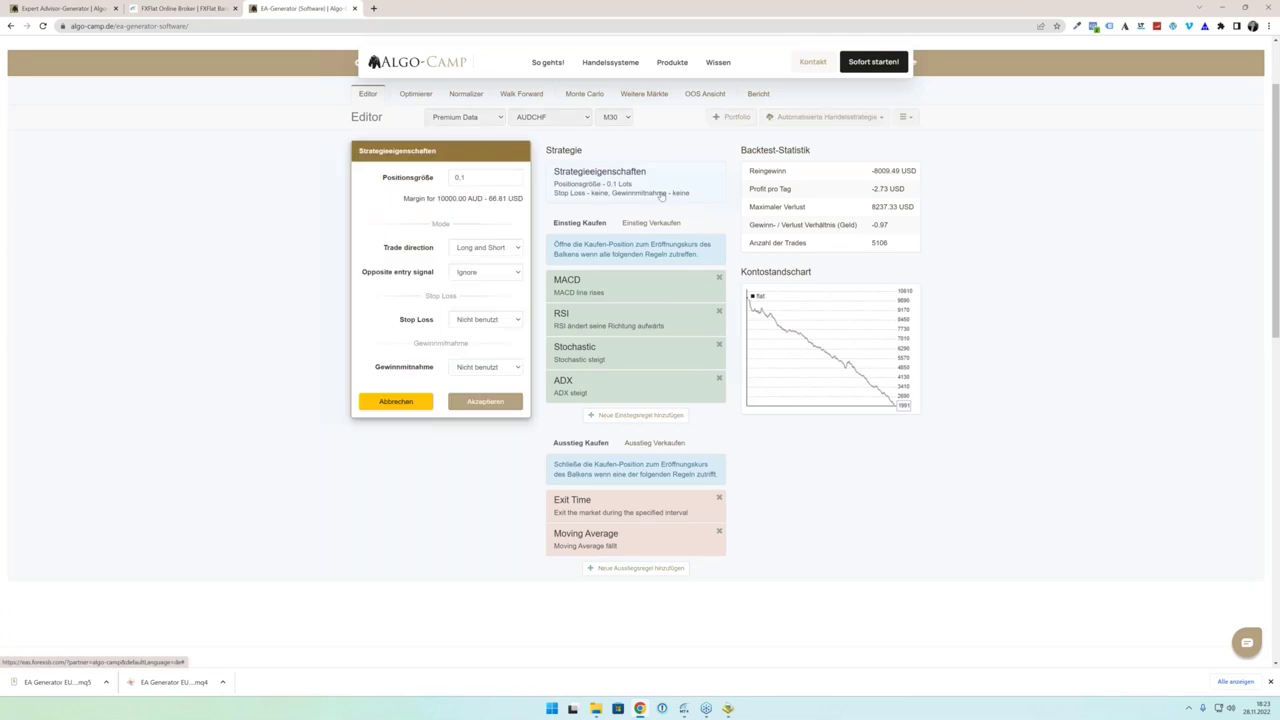
{"action": "left_click", "coordinate": [503, 248]}
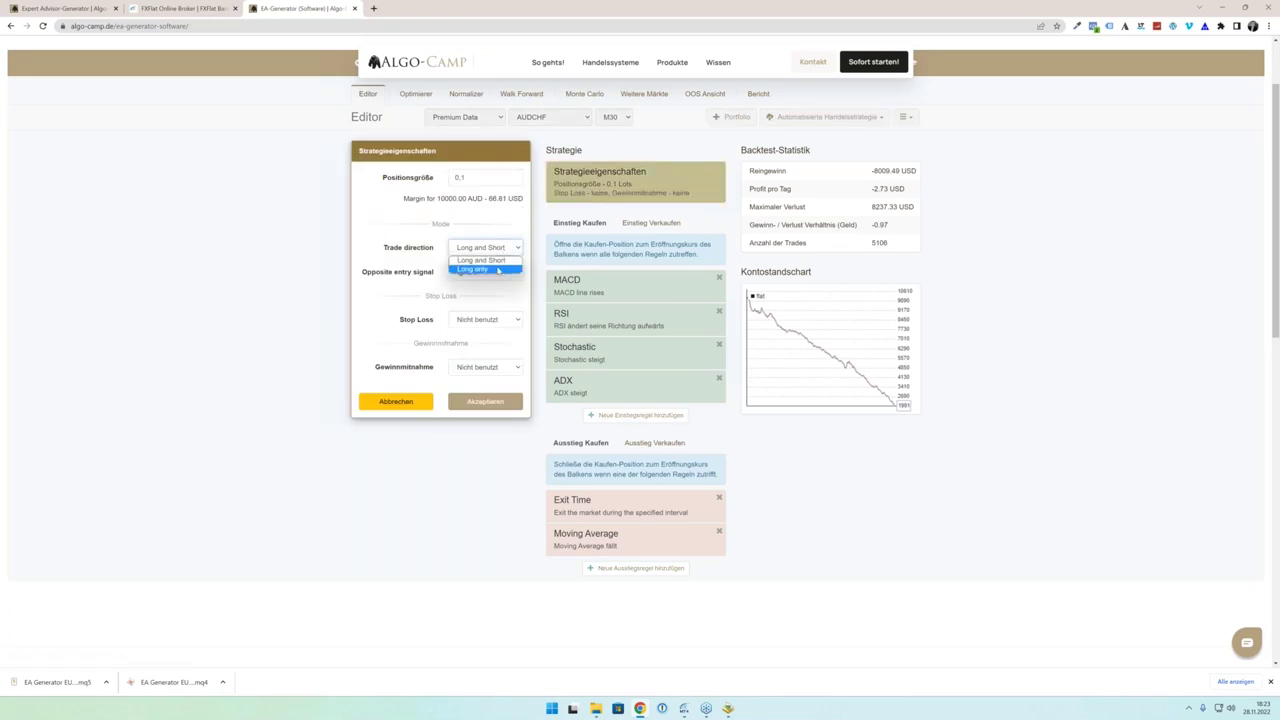
{"action": "left_click", "coordinate": [472, 325]}
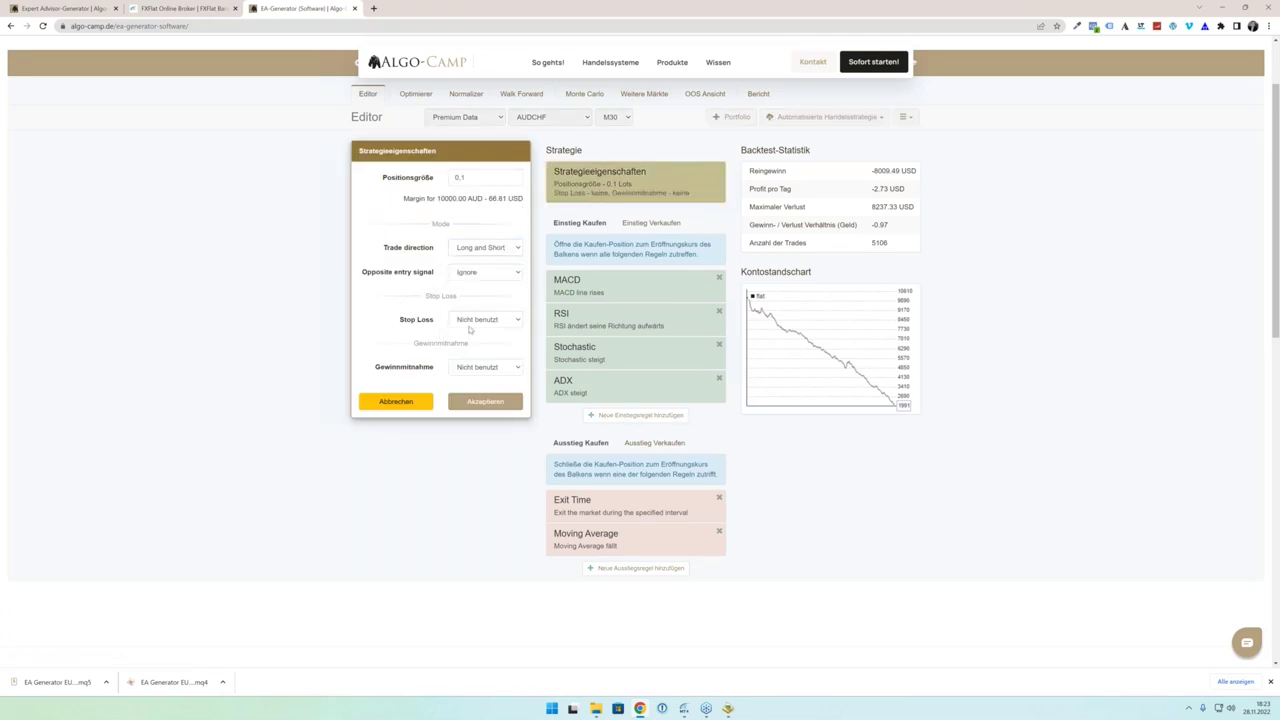
{"action": "left_click", "coordinate": [476, 322]}
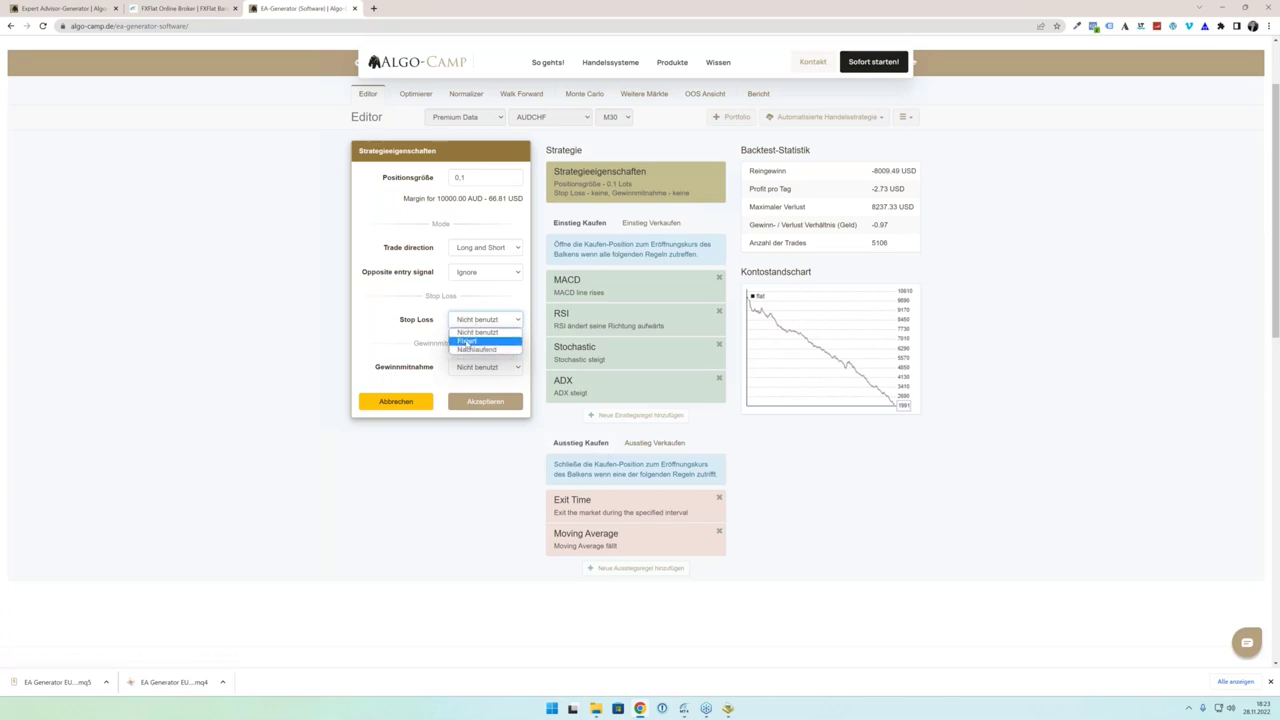
{"action": "left_click", "coordinate": [466, 342]}
{"action": "double_click", "coordinate": [461, 343]}
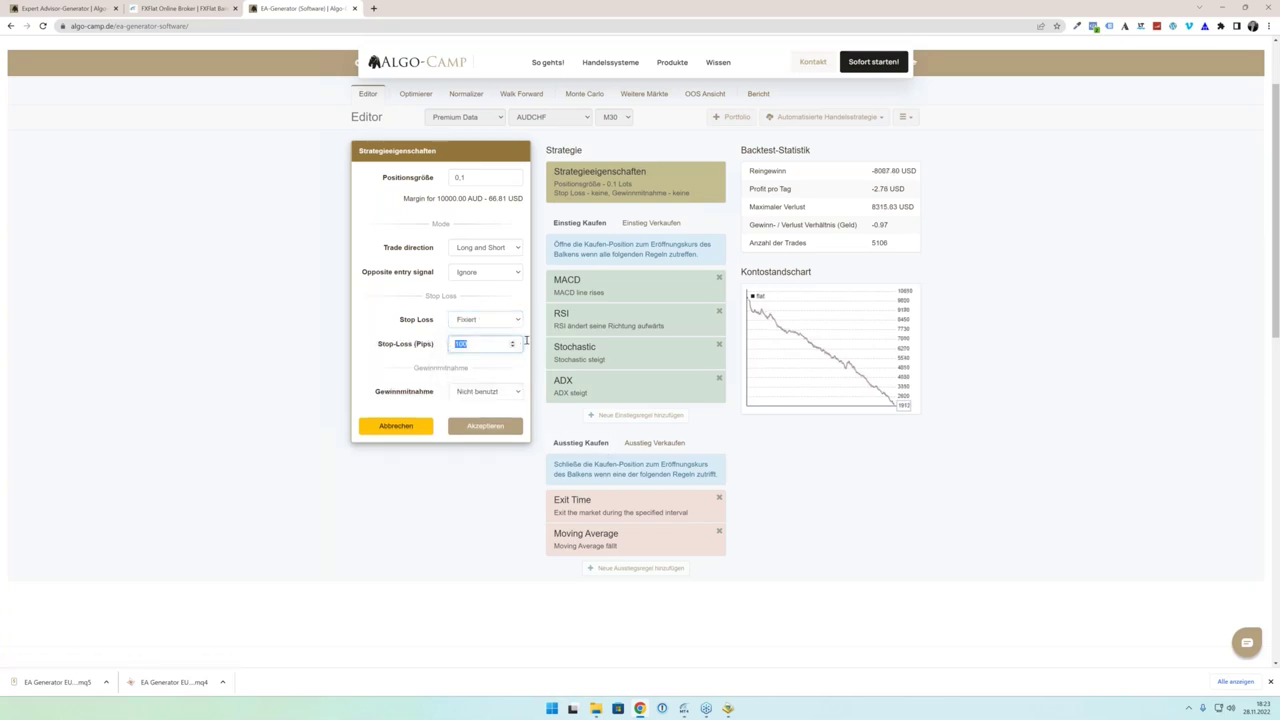
{"action": "type", "text": "50"}
Step: Set a fixed take profit (Gewinnmitnahme, Fixiert) of 120 pips and accept the strategy properties
{"action": "left_click", "coordinate": [485, 391]}
{"action": "left_click", "coordinate": [491, 413]}
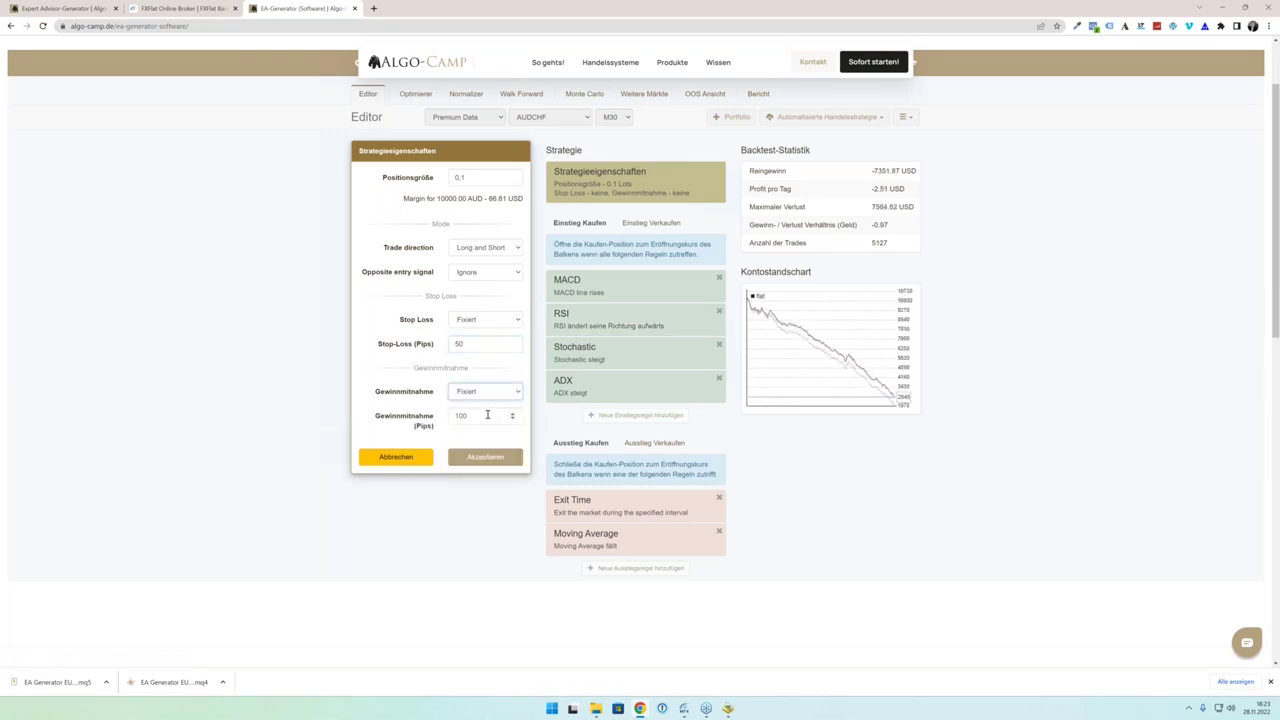
{"action": "key", "text": "Tab"}
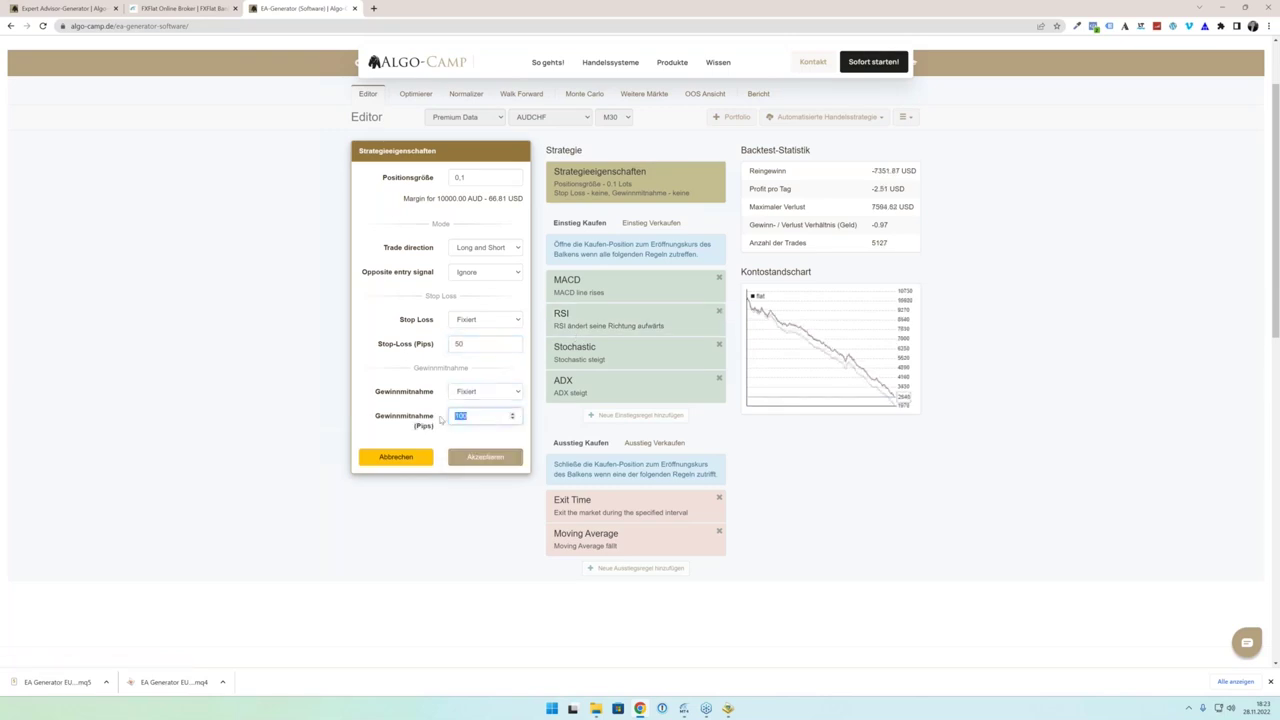
{"action": "type", "text": "120"}
{"action": "left_click", "coordinate": [490, 434]}
{"action": "left_click", "coordinate": [486, 456]}
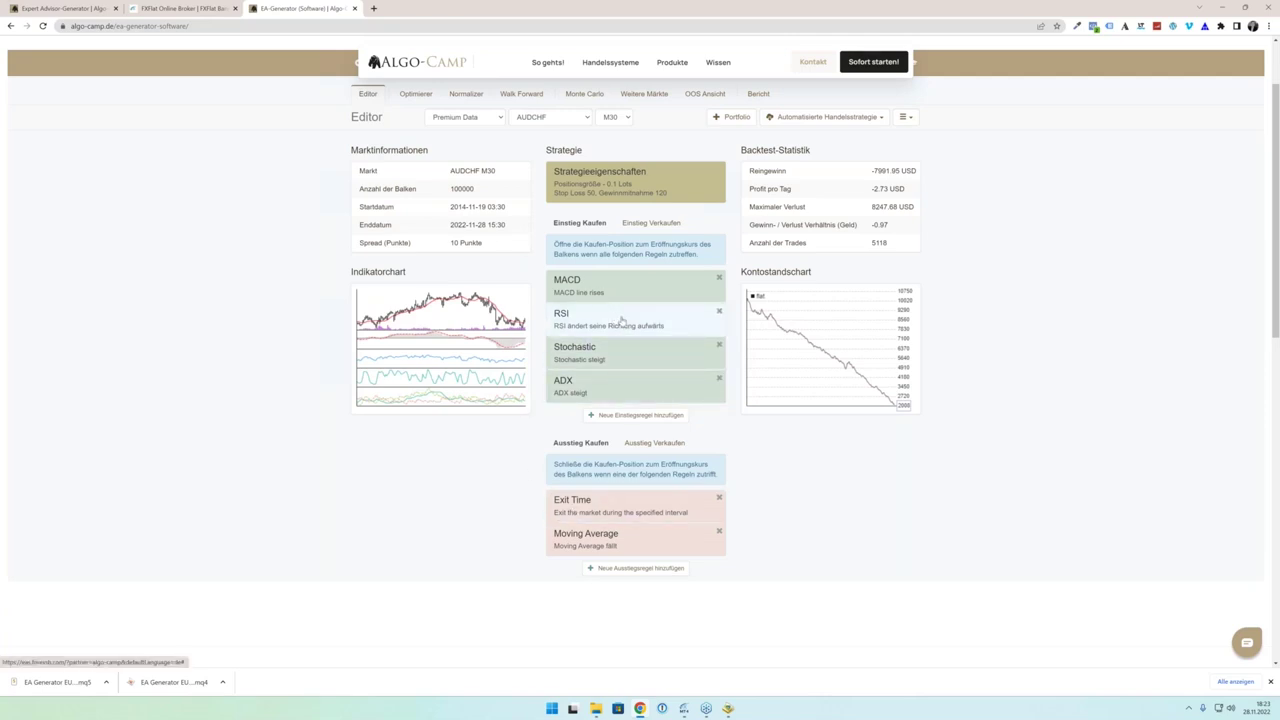
Step: Compare the sell entry rules with the buy entry rules, and view the sell exit rules
{"action": "left_click", "coordinate": [644, 224]}
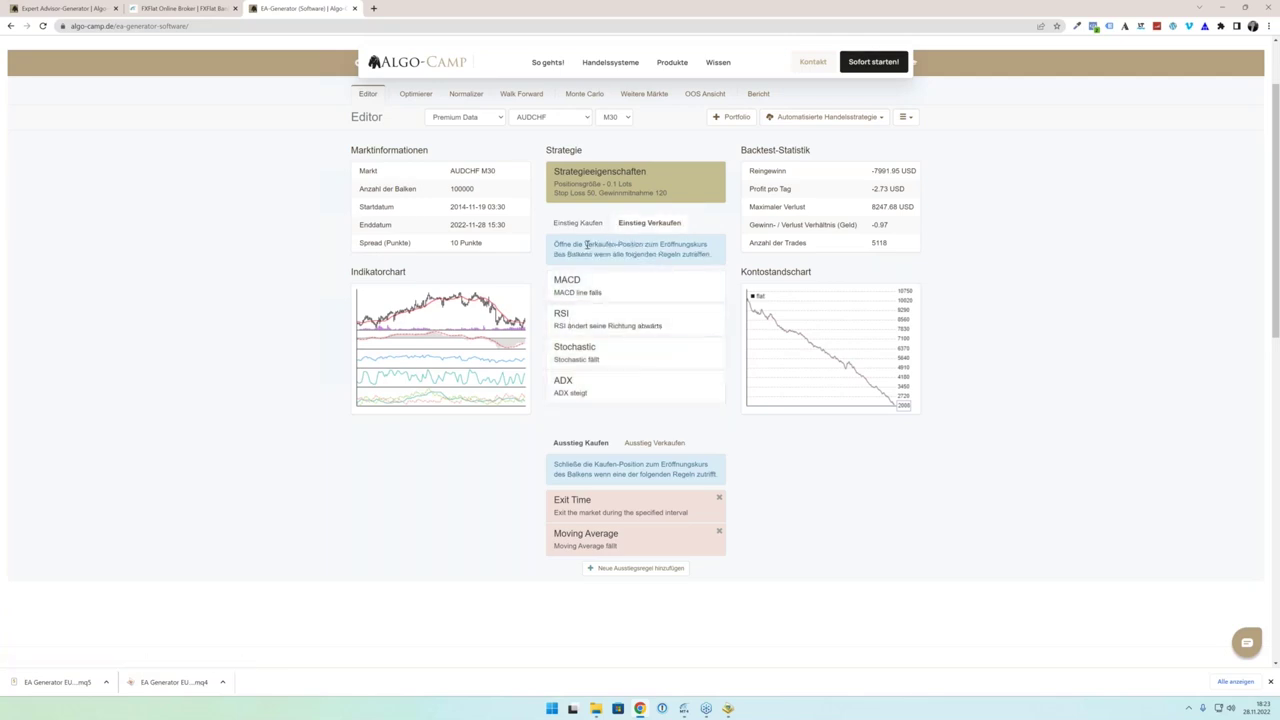
{"action": "left_click", "coordinate": [604, 228]}
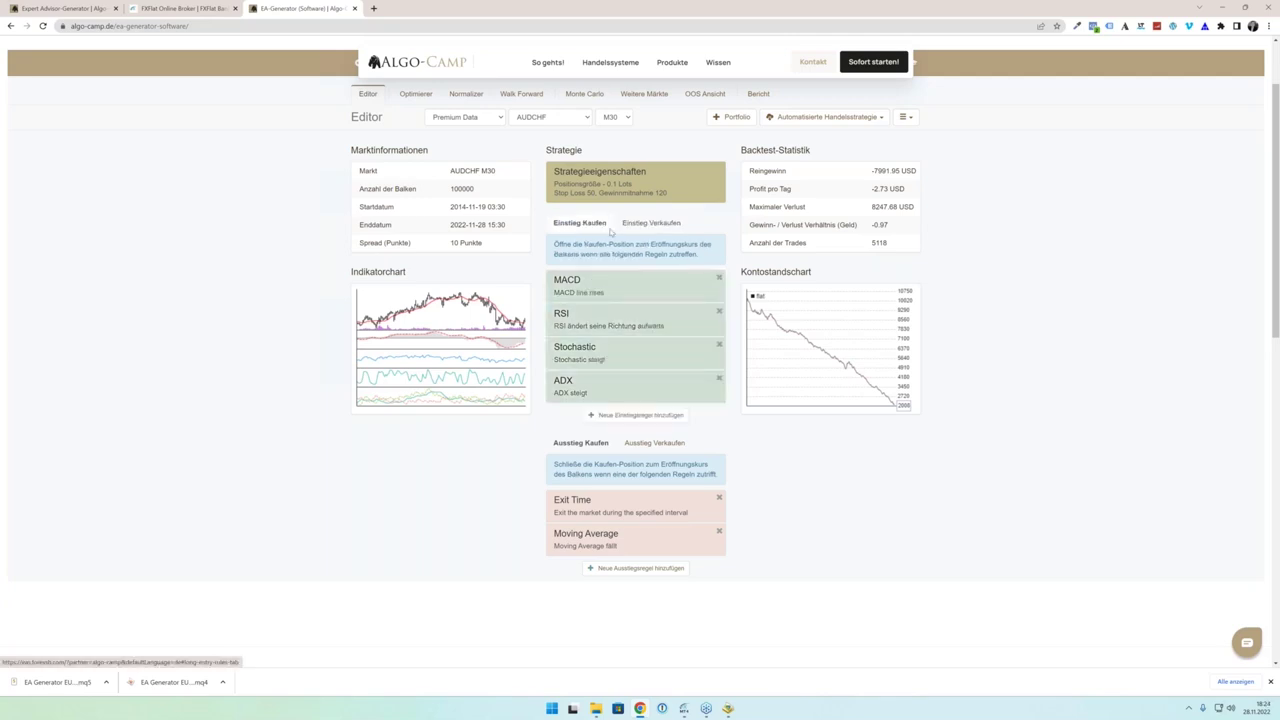
{"action": "left_click", "coordinate": [650, 223]}
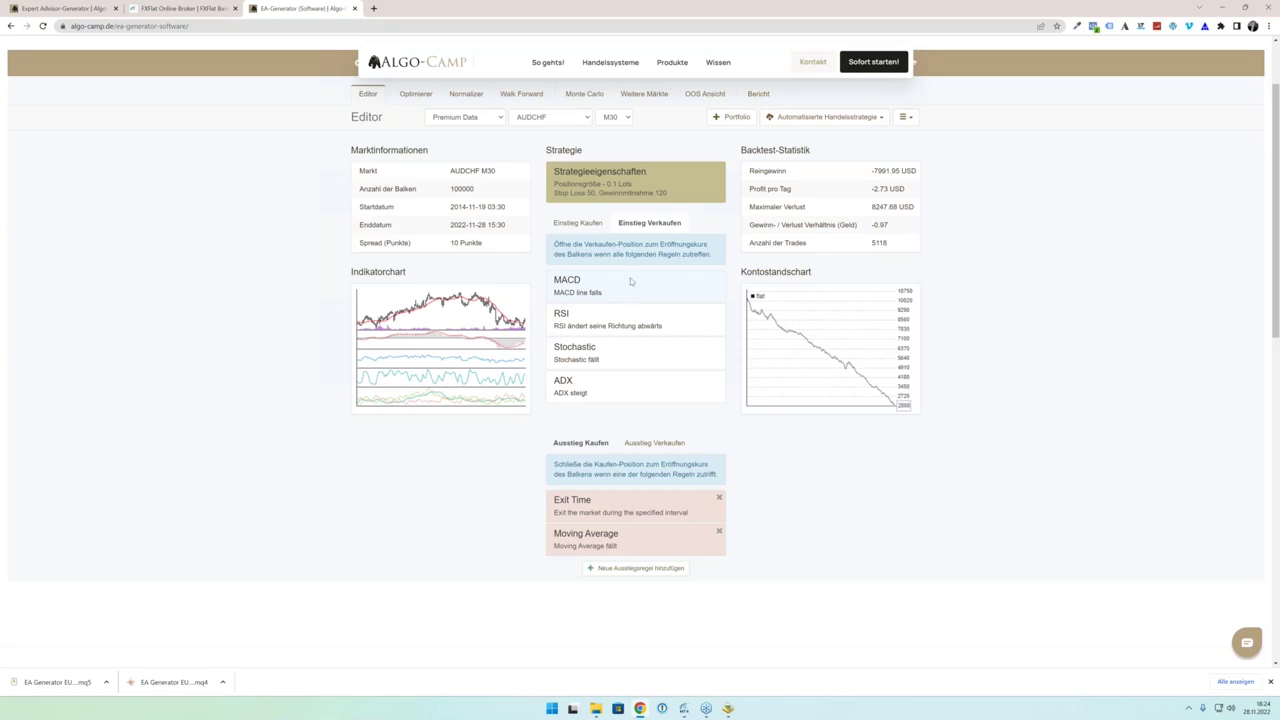
{"action": "left_click", "coordinate": [654, 442]}
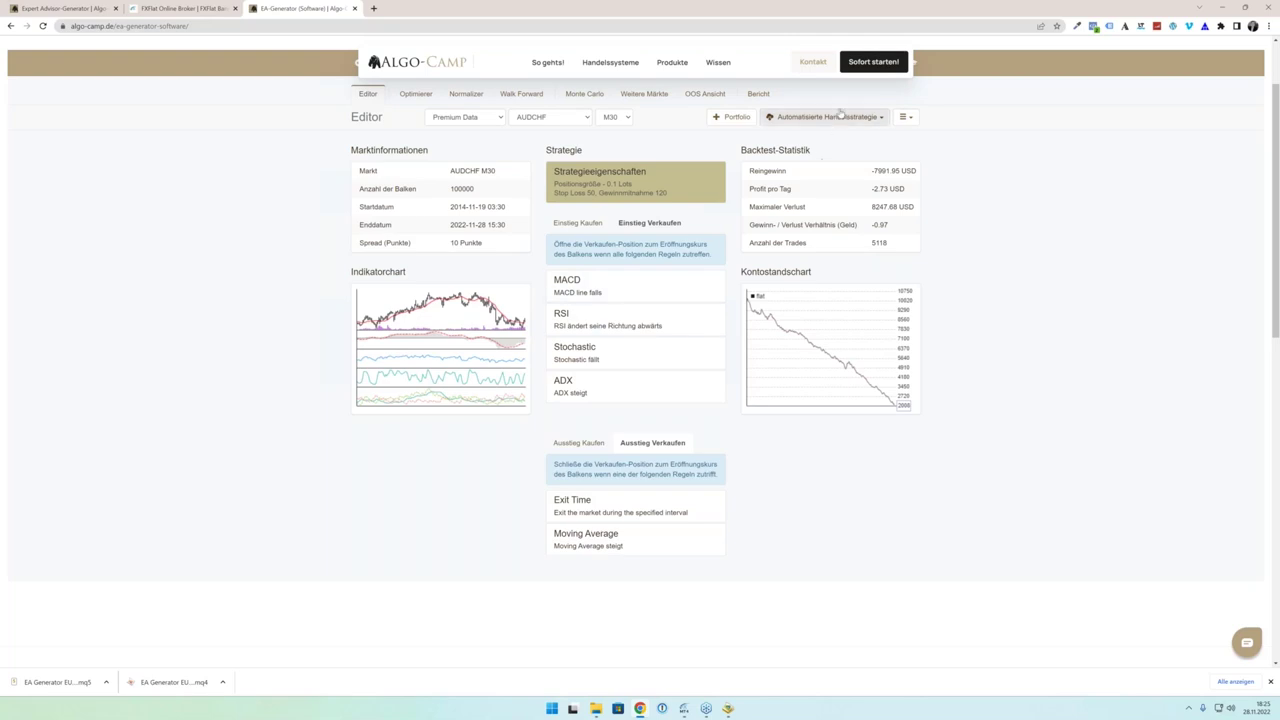
Step: Switch to MetaEditor and look through the Webinar-EA.mq4 source code, including its order, stop loss and trailing stop functions
{"action": "left_click", "coordinate": [727, 709]}
{"action": "scroll", "coordinate": [455, 509], "scroll_direction": "up", "scroll_amount": 8}
{"action": "scroll", "coordinate": [444, 512], "scroll_direction": "up", "scroll_amount": 15}
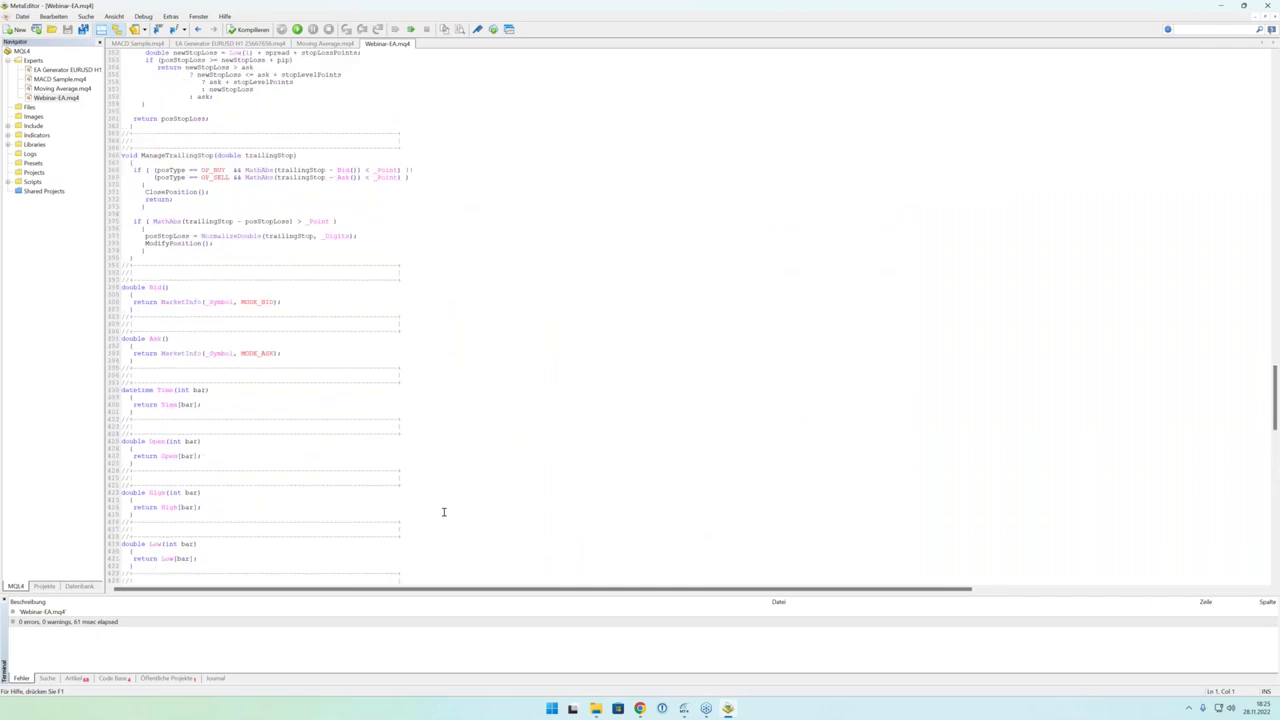
{"action": "scroll", "coordinate": [444, 512], "scroll_direction": "up", "scroll_amount": 5}
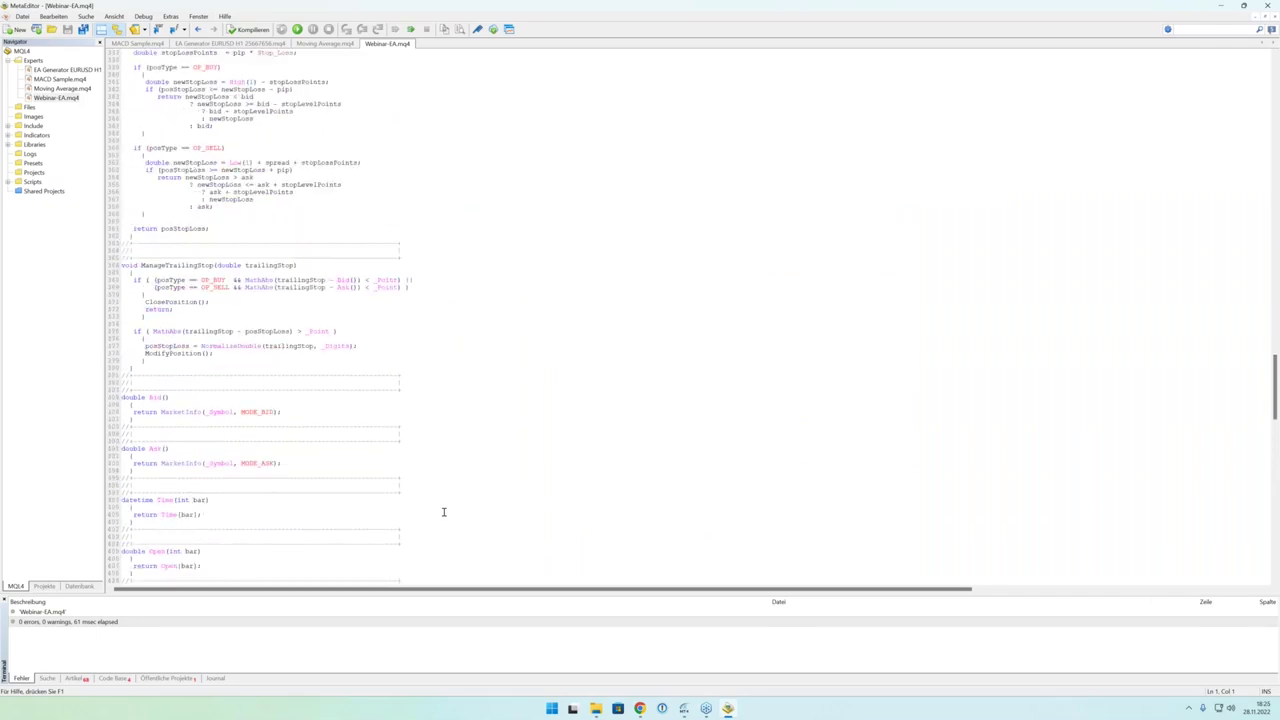
{"action": "scroll", "coordinate": [444, 512], "scroll_direction": "up", "scroll_amount": 20}
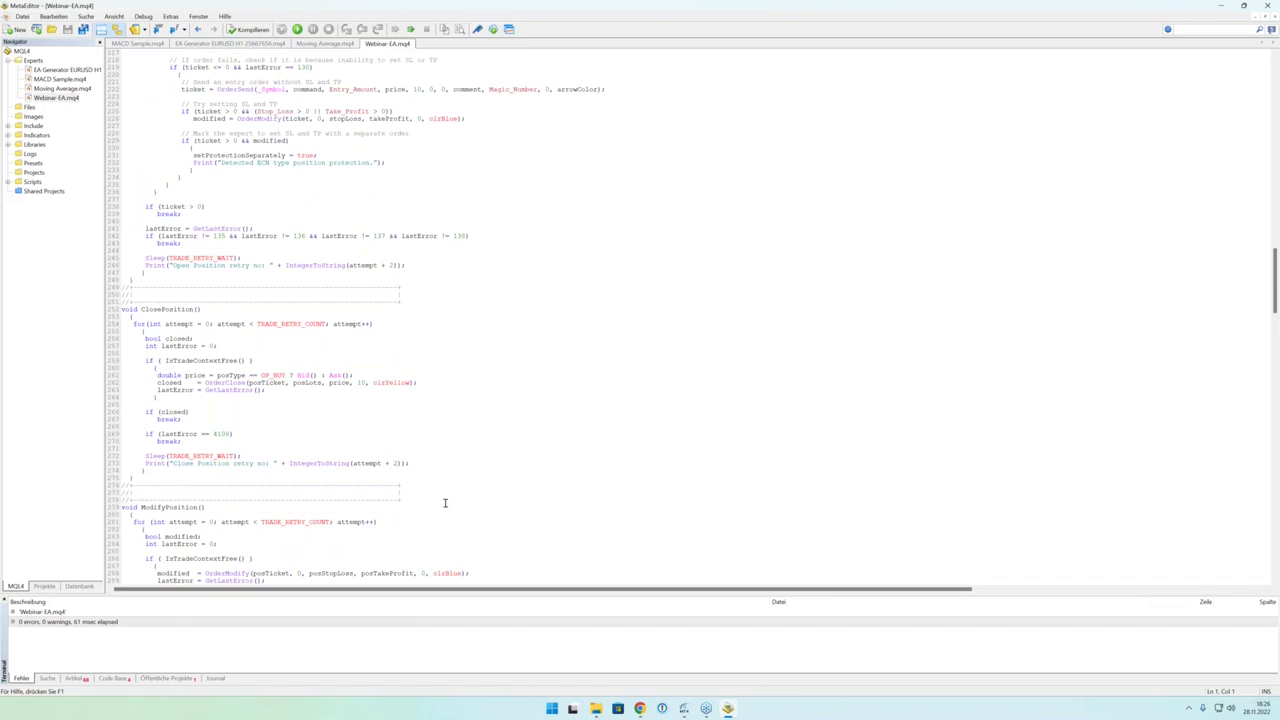
{"action": "scroll", "coordinate": [445, 503], "scroll_direction": "up", "scroll_amount": 10}
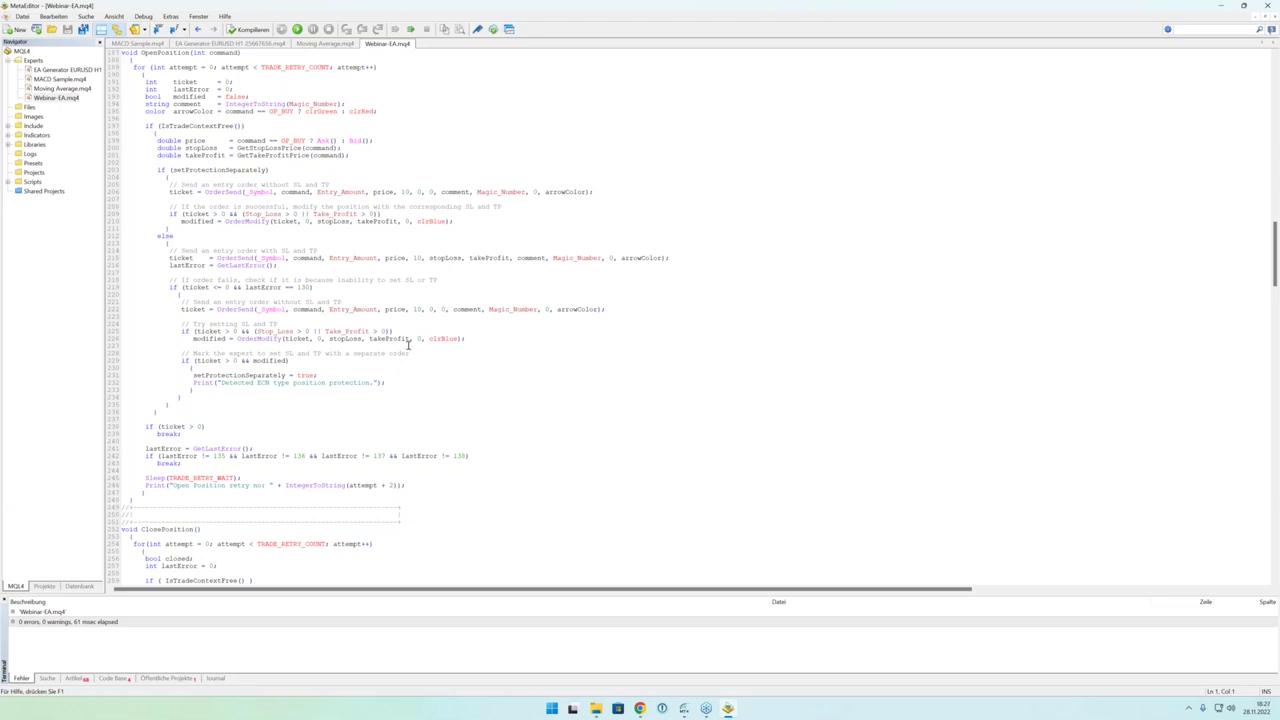
{"action": "scroll", "coordinate": [405, 348], "scroll_direction": "down", "scroll_amount": 9}
{"action": "scroll", "coordinate": [409, 347], "scroll_direction": "down", "scroll_amount": 20}
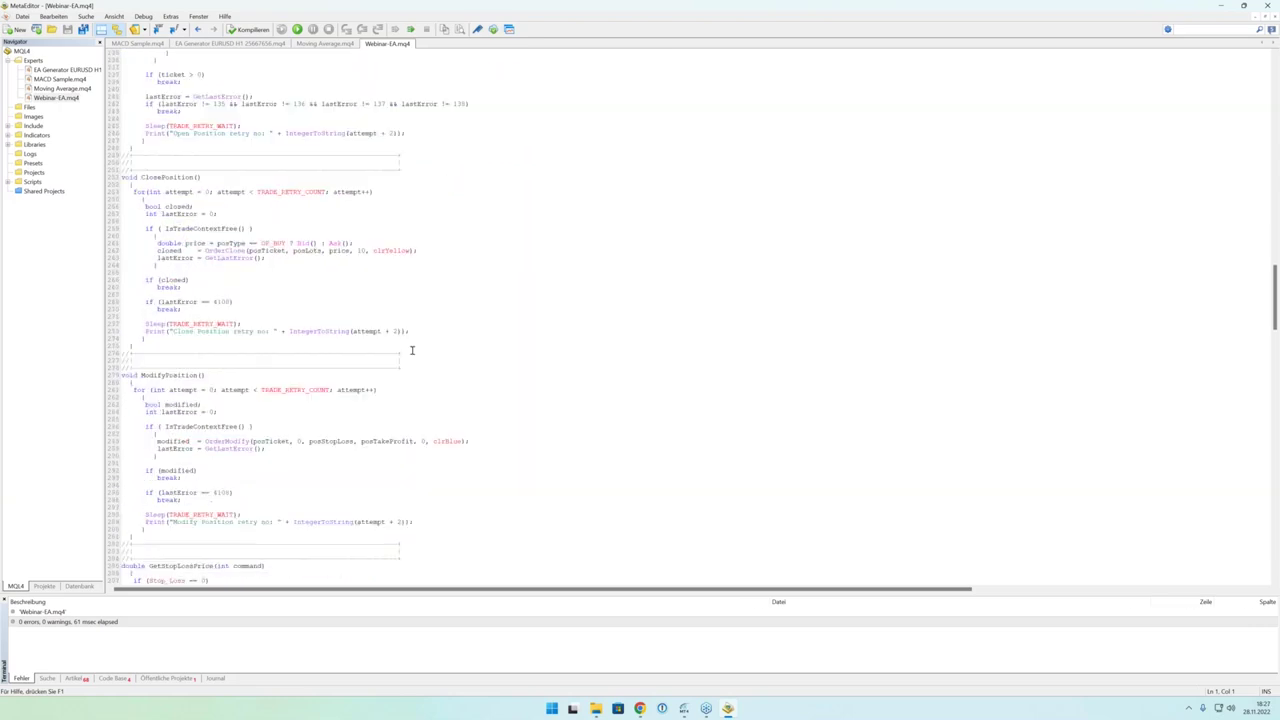
{"action": "scroll", "coordinate": [413, 352], "scroll_direction": "down", "scroll_amount": 15}
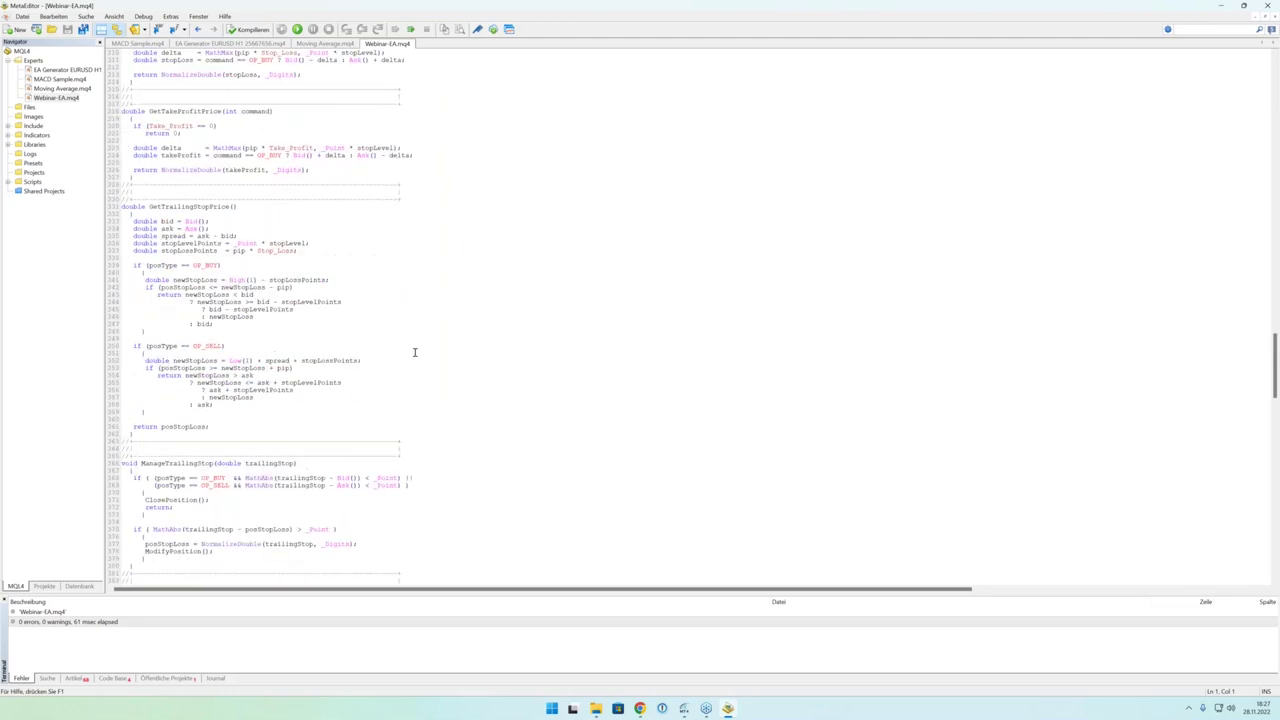
{"action": "scroll", "coordinate": [390, 365], "scroll_direction": "down", "scroll_amount": 15}
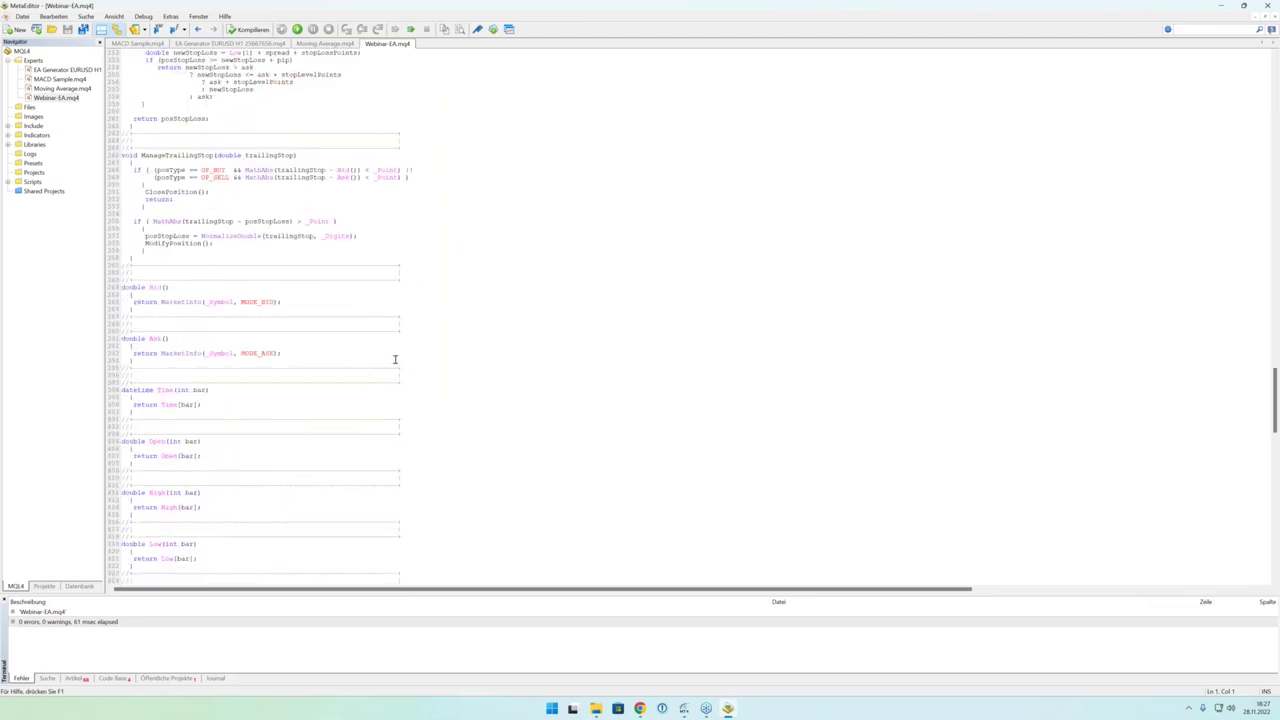
{"action": "scroll", "coordinate": [391, 363], "scroll_direction": "down", "scroll_amount": 6}
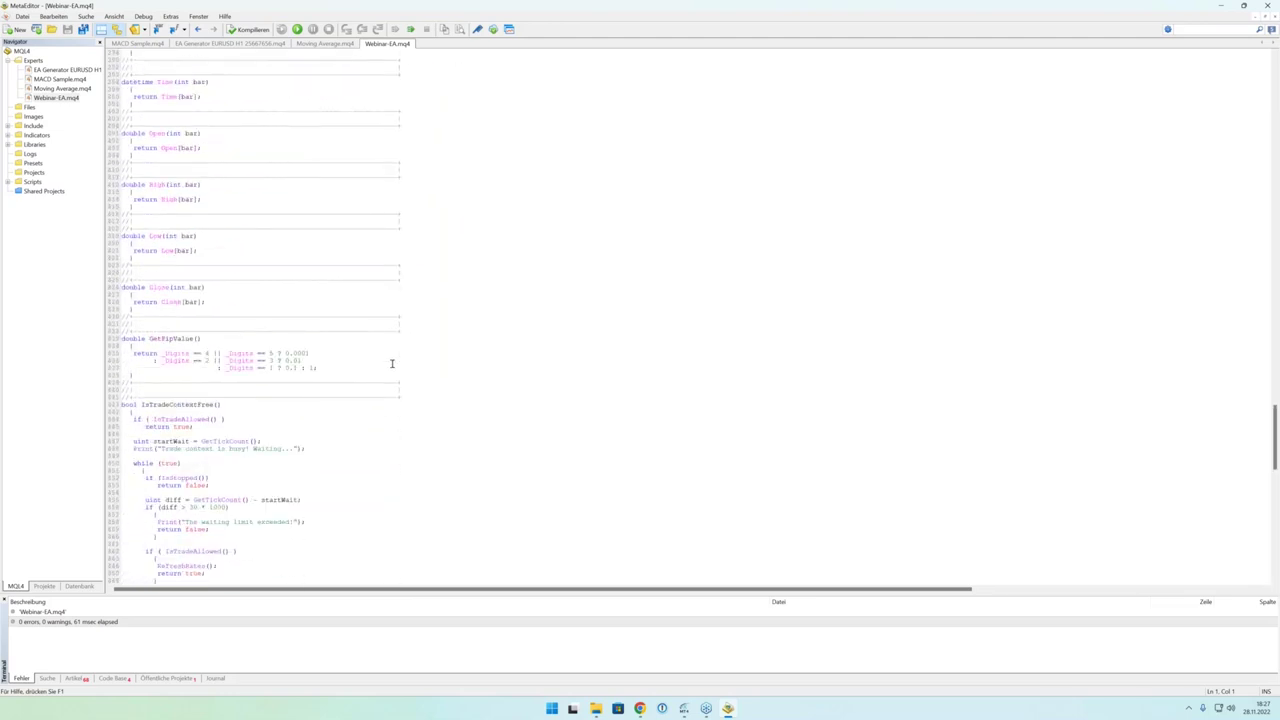
{"action": "scroll", "coordinate": [403, 380], "scroll_direction": "up", "scroll_amount": 20}
{"action": "scroll", "coordinate": [405, 383], "scroll_direction": "up", "scroll_amount": 7}
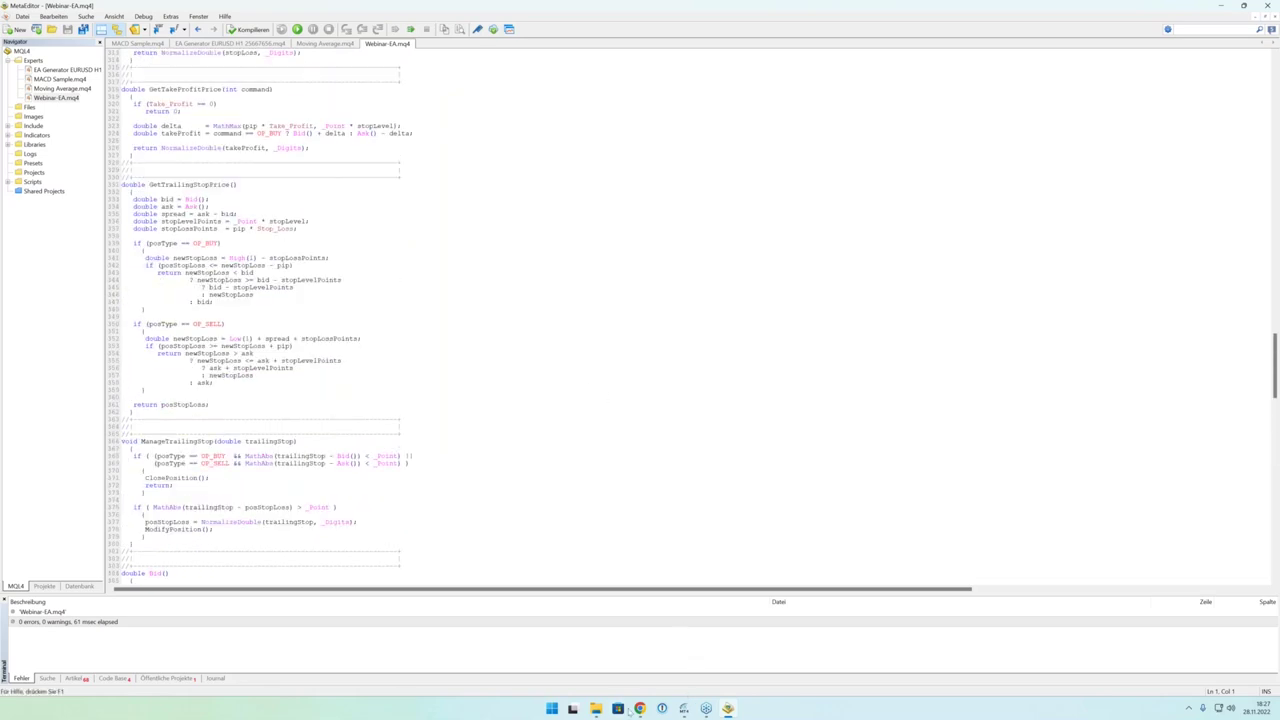
Step: Switch back to the EA Generator in the browser and open the strategy properties for generating new strategies
{"action": "left_click", "coordinate": [640, 709]}
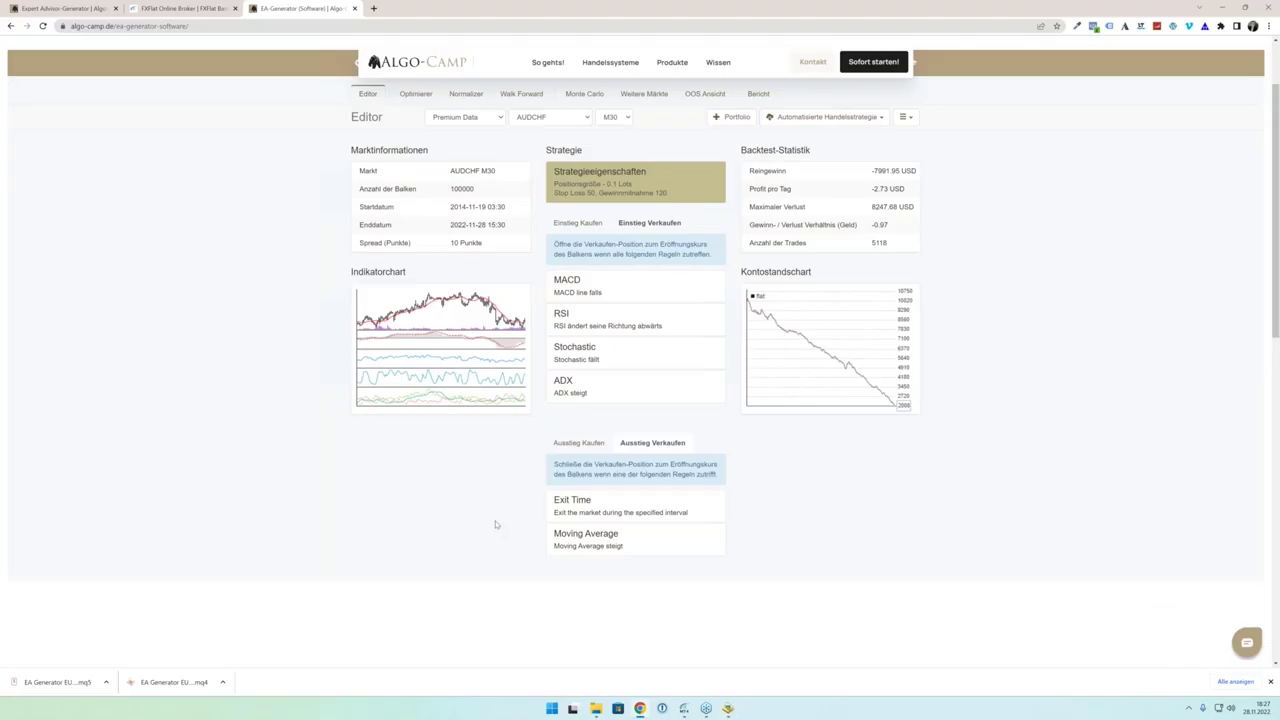
{"action": "scroll", "coordinate": [484, 524], "scroll_direction": "down", "scroll_amount": 5}
{"action": "scroll", "coordinate": [484, 524], "scroll_direction": "up", "scroll_amount": 7}
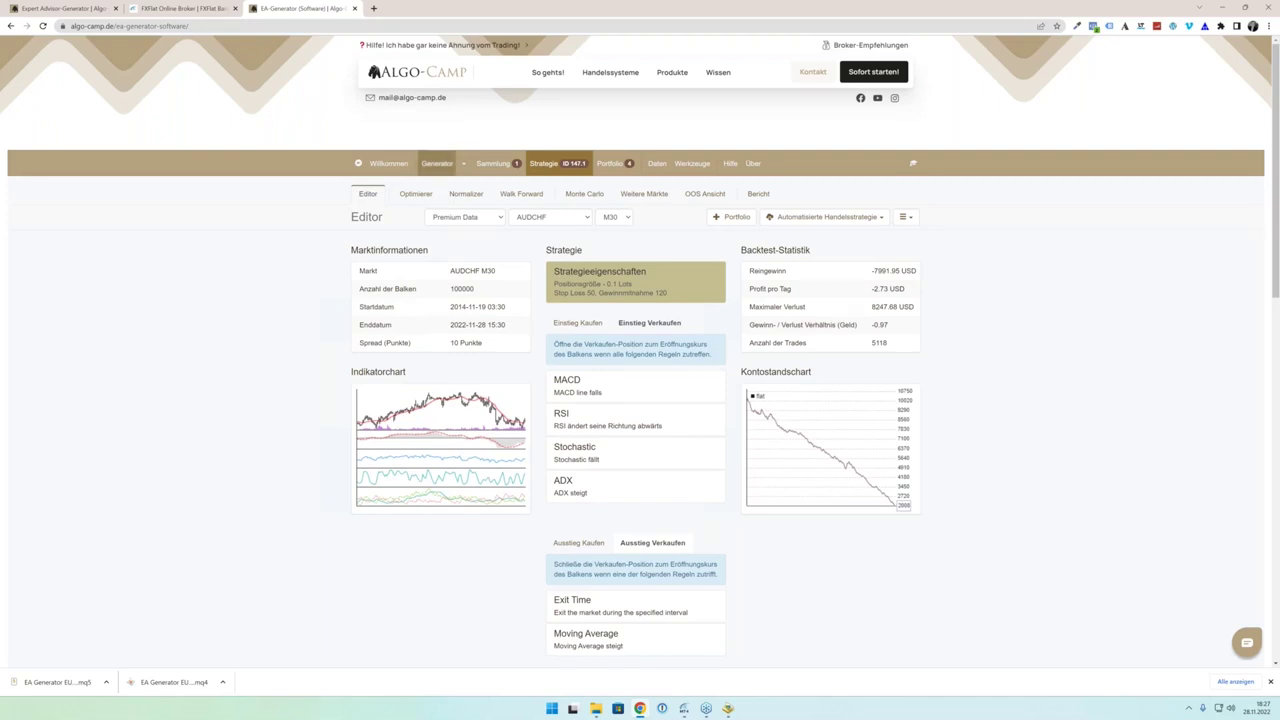
{"action": "left_click", "coordinate": [436, 163]}
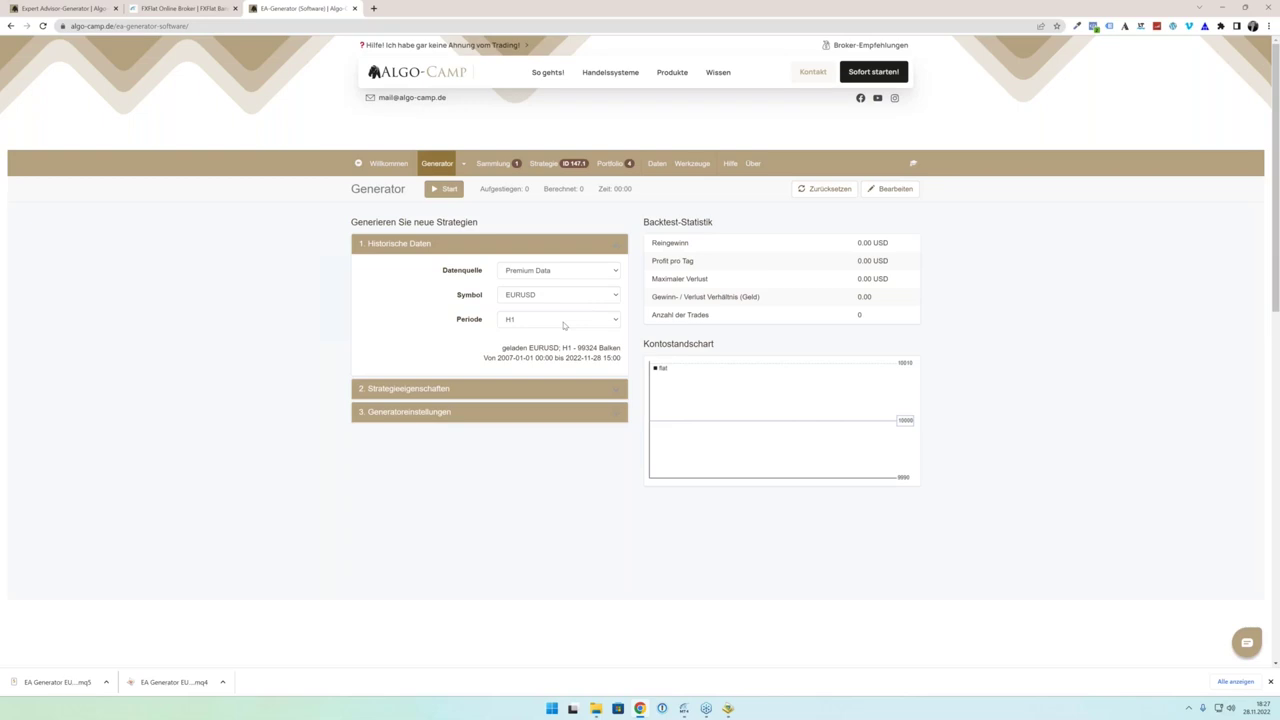
{"action": "left_click", "coordinate": [486, 389]}
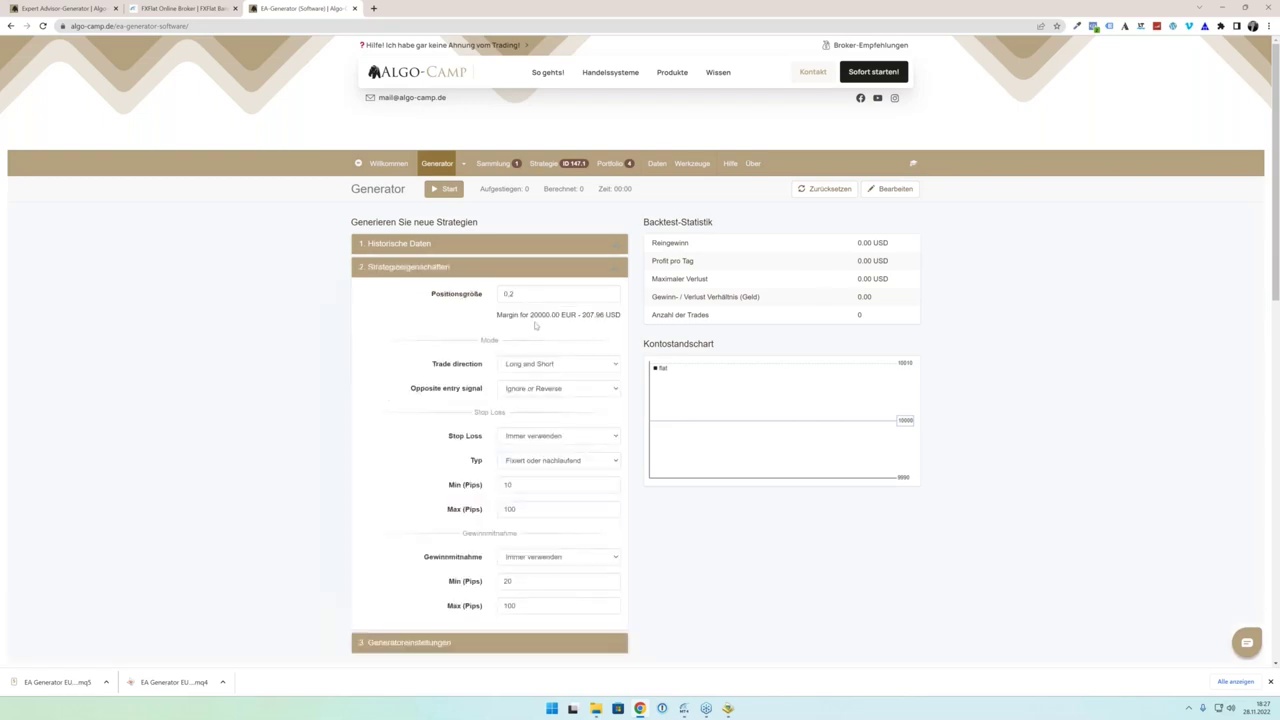
Step: Review the generator's position size and the options for trade direction and opposite entry signal
{"action": "left_click_drag", "start_coordinate": [509, 294], "coordinate": [607, 295]}
{"action": "left_click", "coordinate": [561, 366]}
{"action": "left_click", "coordinate": [584, 347]}
{"action": "left_click", "coordinate": [545, 390]}
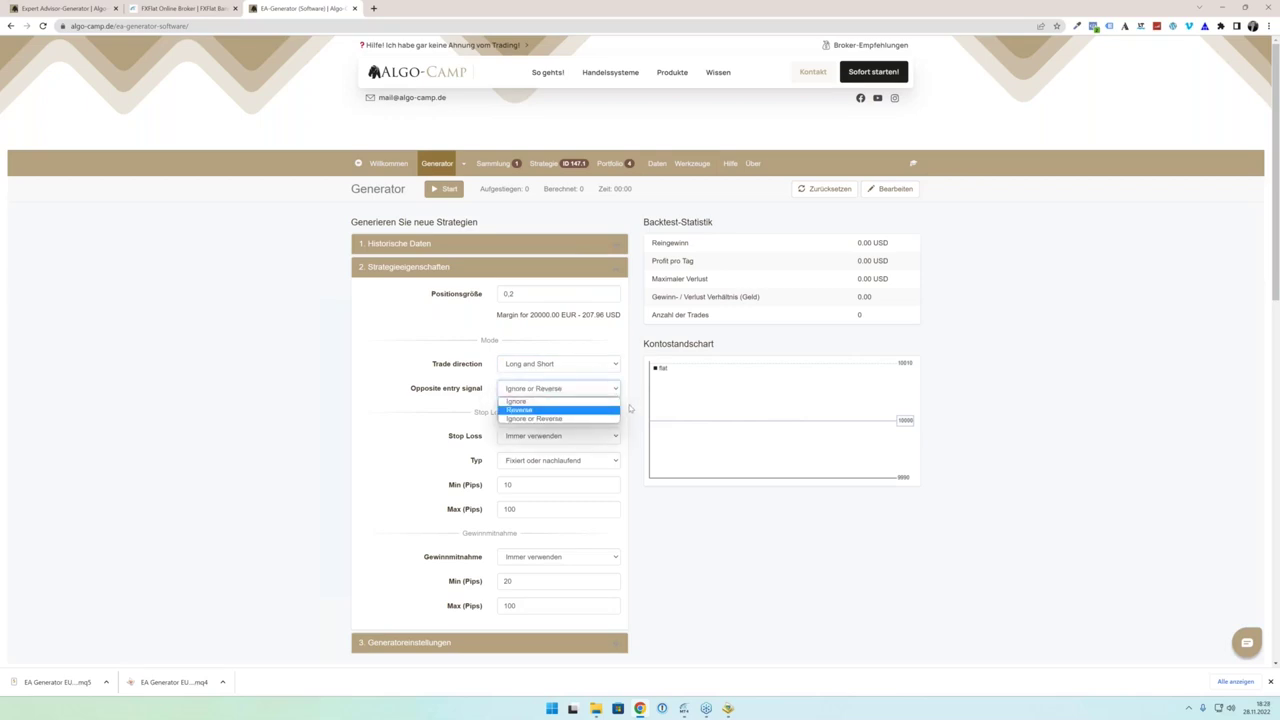
{"action": "left_click", "coordinate": [601, 425]}
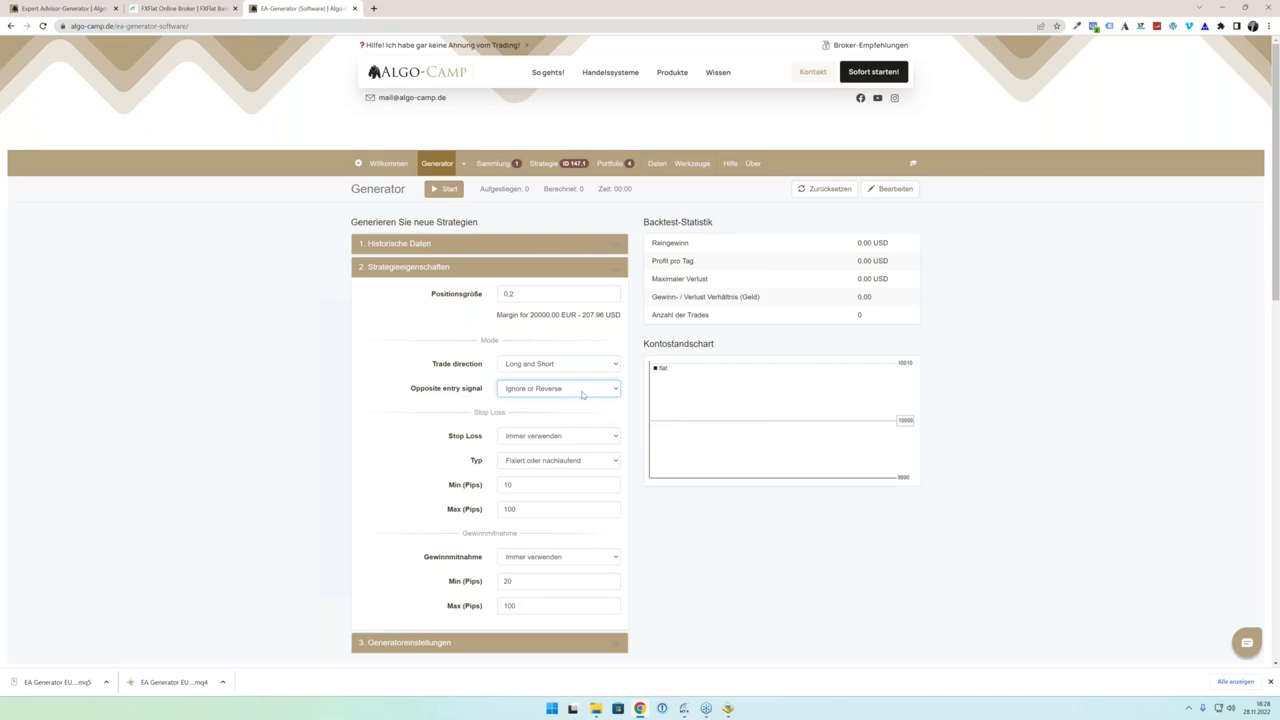
Step: Check the generator's stop loss usage and type options, and set the minimum stop loss to 30 pips
{"action": "left_click", "coordinate": [573, 437]}
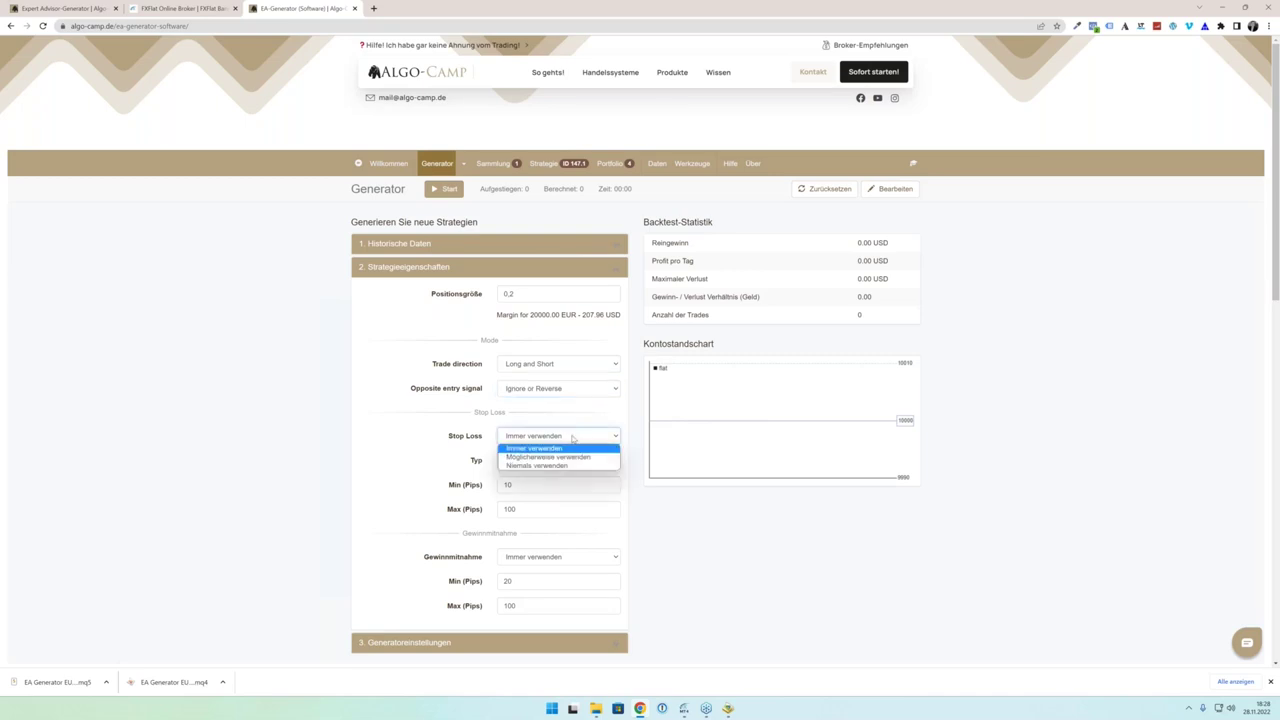
{"action": "left_click", "coordinate": [572, 415]}
{"action": "left_click", "coordinate": [573, 461]}
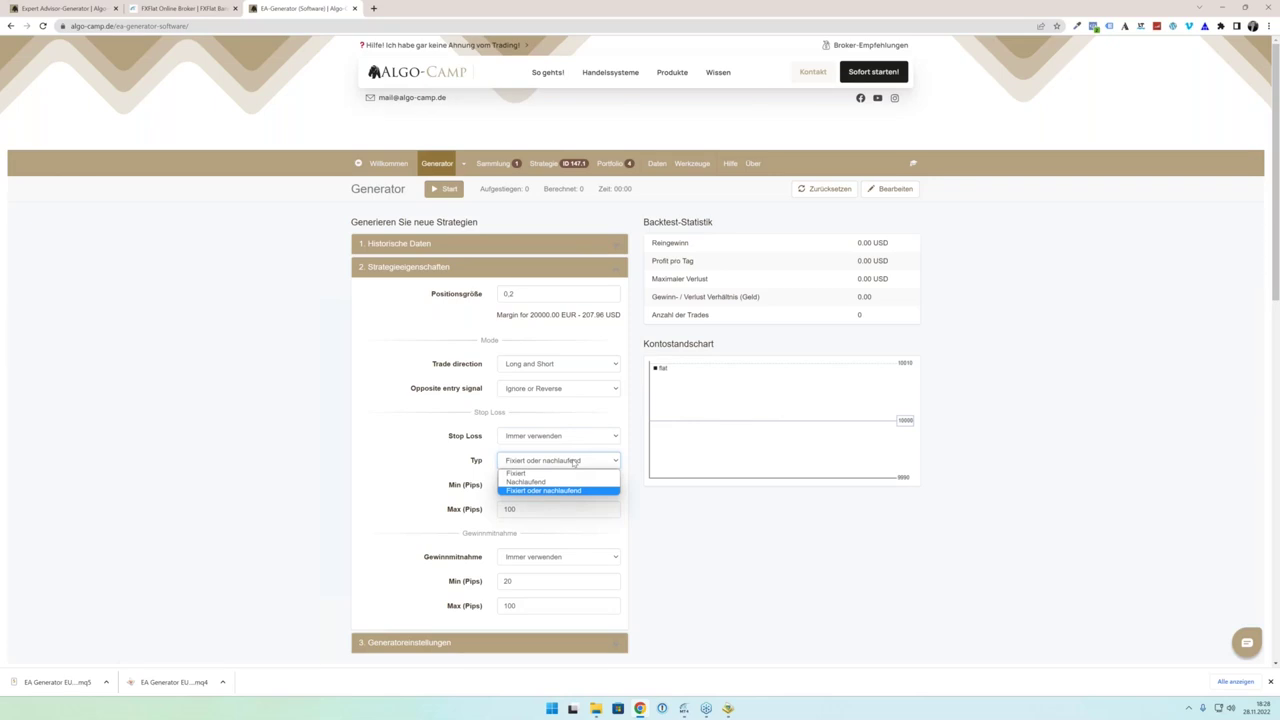
{"action": "left_click", "coordinate": [645, 492]}
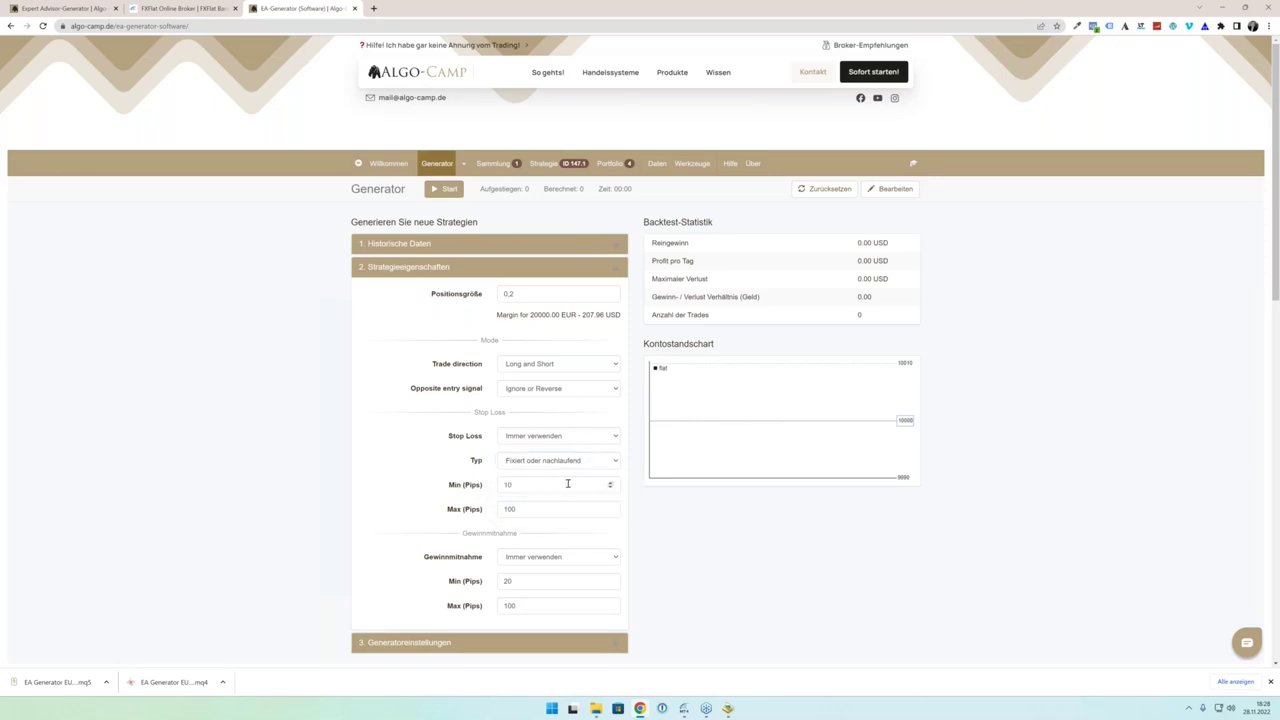
{"action": "left_click_drag", "start_coordinate": [556, 486], "coordinate": [527, 476]}
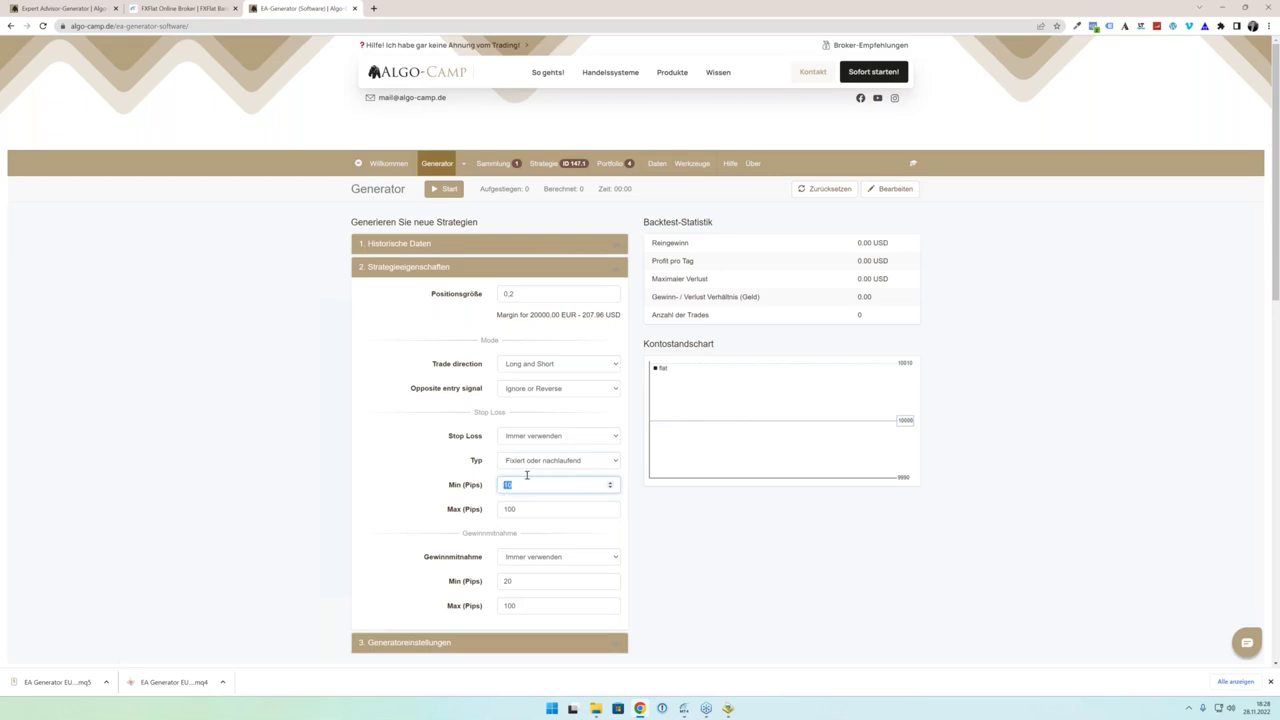
{"action": "type", "text": "30"}
{"action": "left_click_drag", "start_coordinate": [552, 510], "coordinate": [497, 516]}
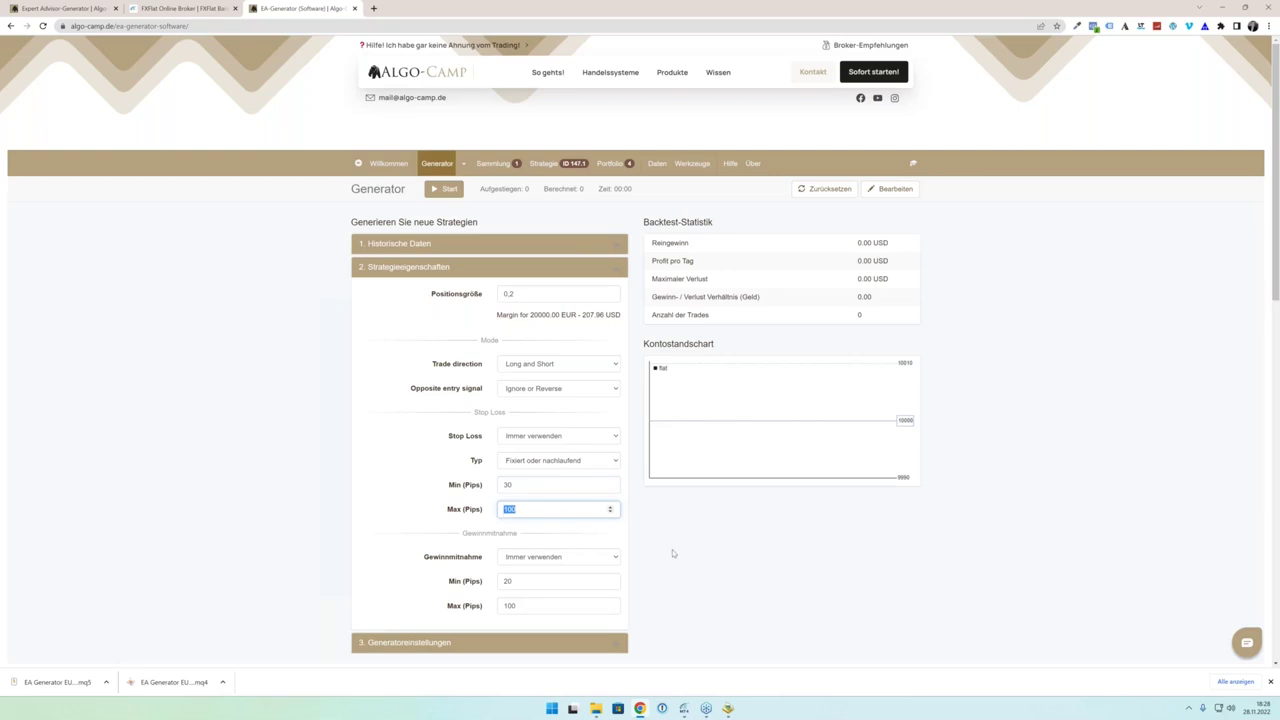
Step: Set the generator's take profit to "Möglicherweise verwenden" with a minimum of 30 pips
{"action": "left_click", "coordinate": [600, 557]}
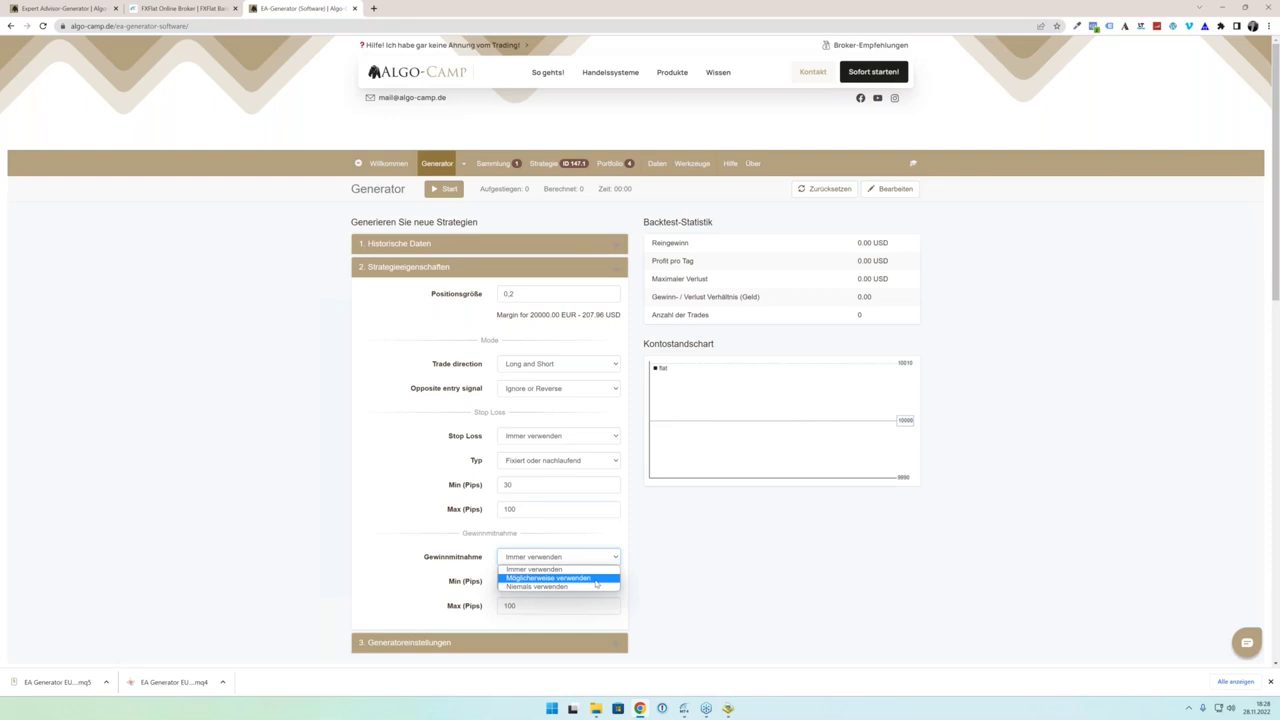
{"action": "left_click", "coordinate": [596, 579]}
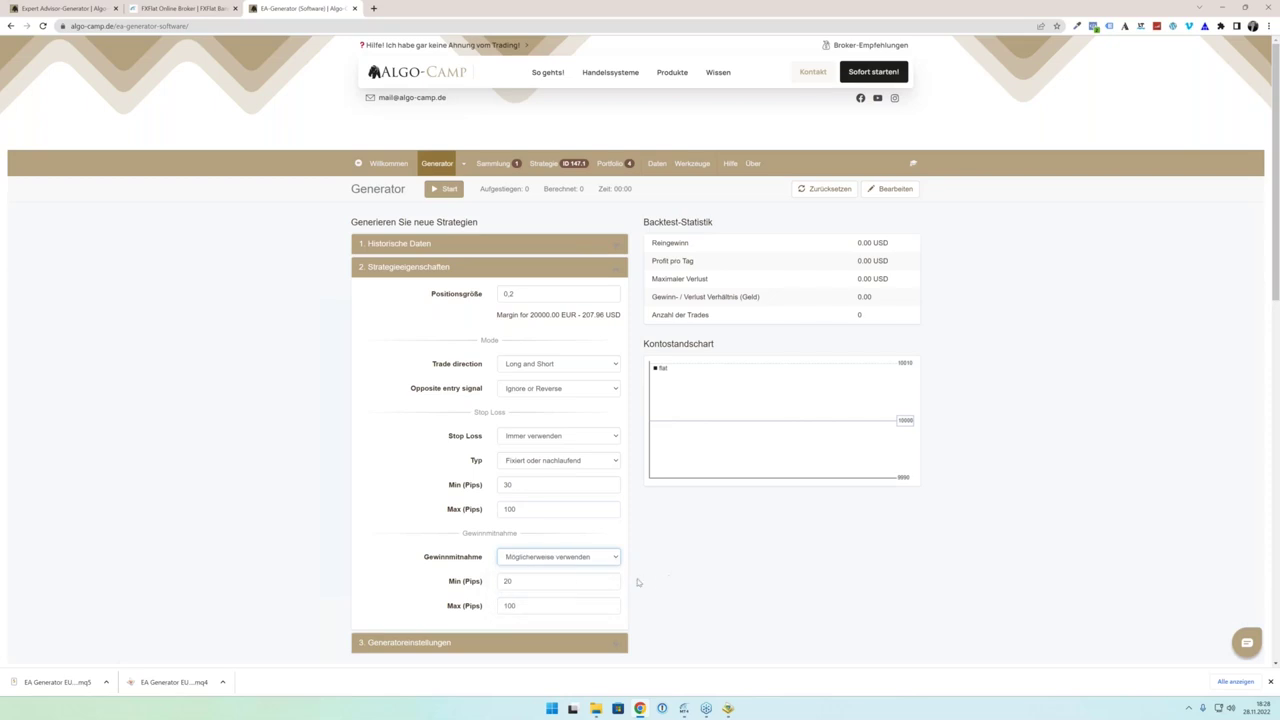
{"action": "double_click", "coordinate": [581, 582]}
{"action": "type", "text": "30"}
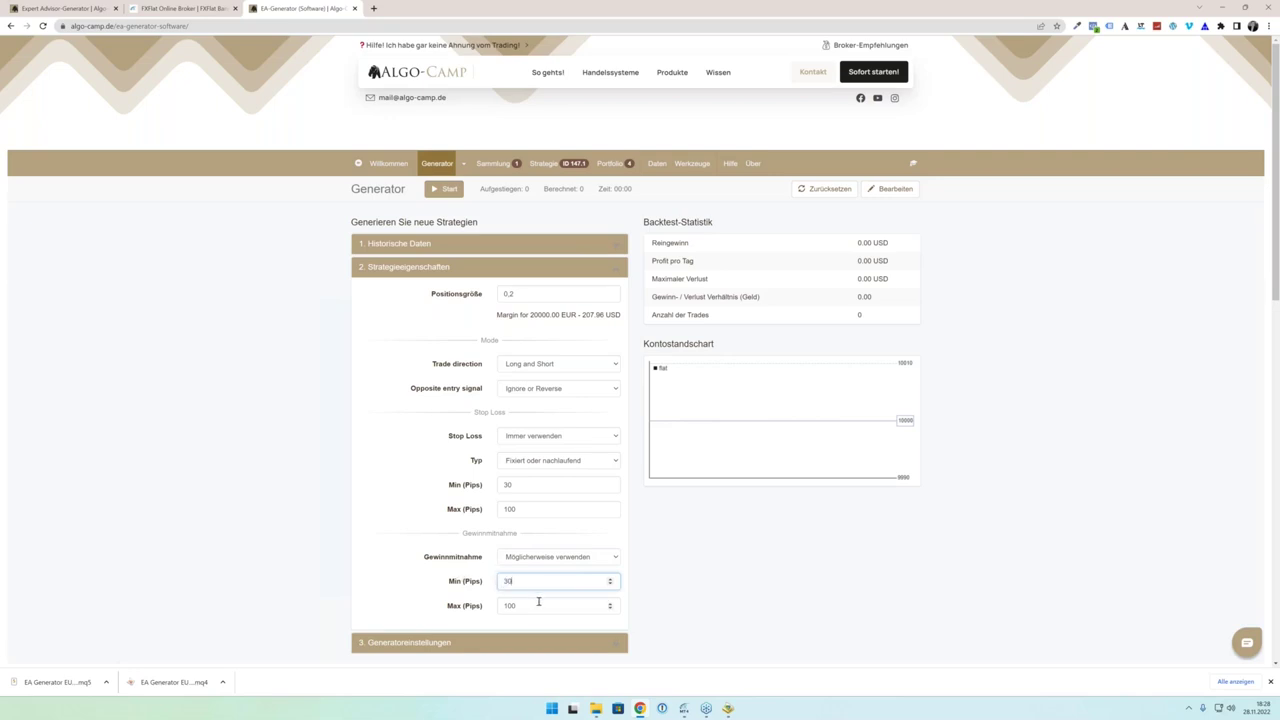
Step: Raise the generator's maximum take profit and open the "Generatoreinstellungen" section
{"action": "left_click_drag", "start_coordinate": [540, 606], "coordinate": [496, 606]}
{"action": "type", "text": "20"}
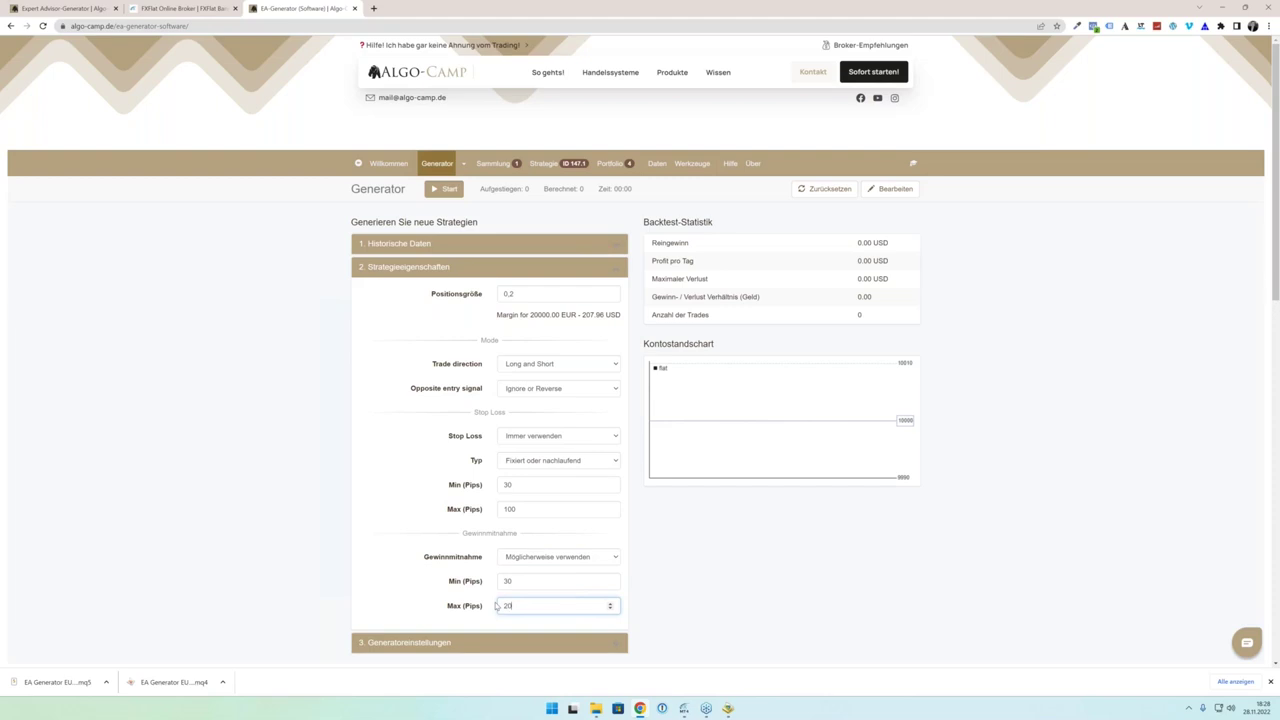
{"action": "left_click", "coordinate": [431, 641]}
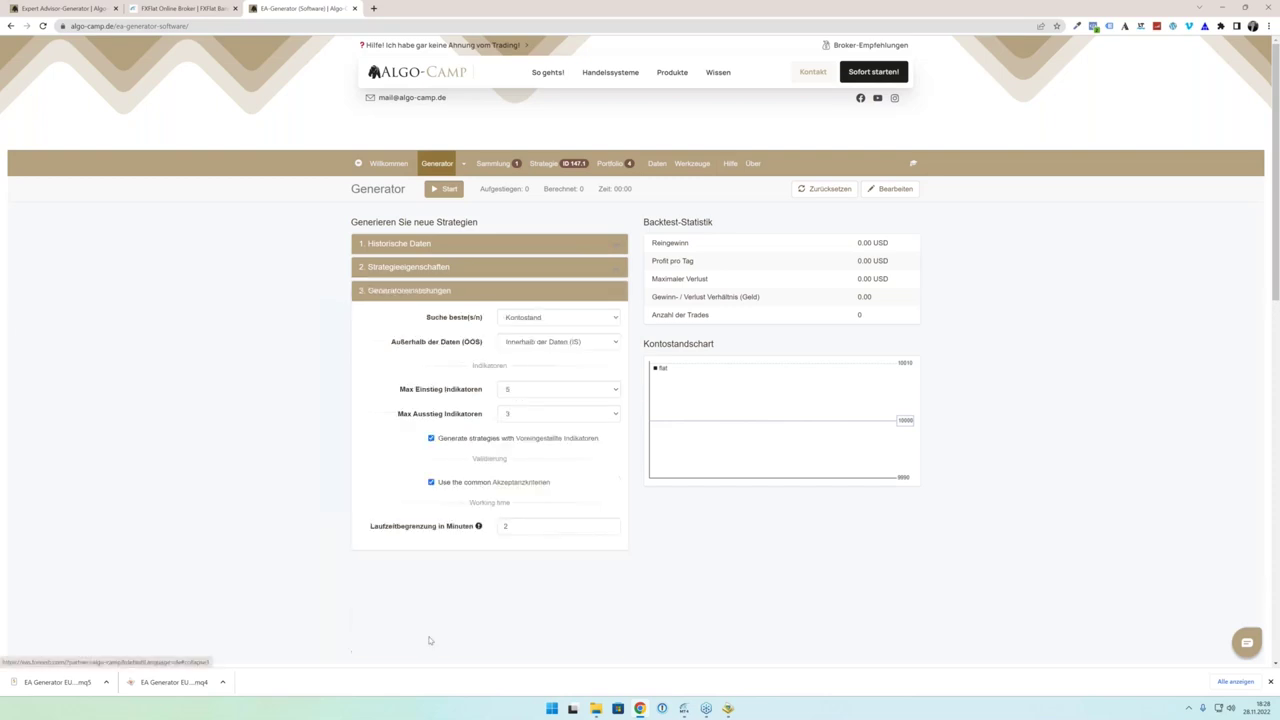
Step: Allow a maximum of 7 entry indicators and 3 exit indicators for the generated strategies
{"action": "left_click", "coordinate": [540, 389]}
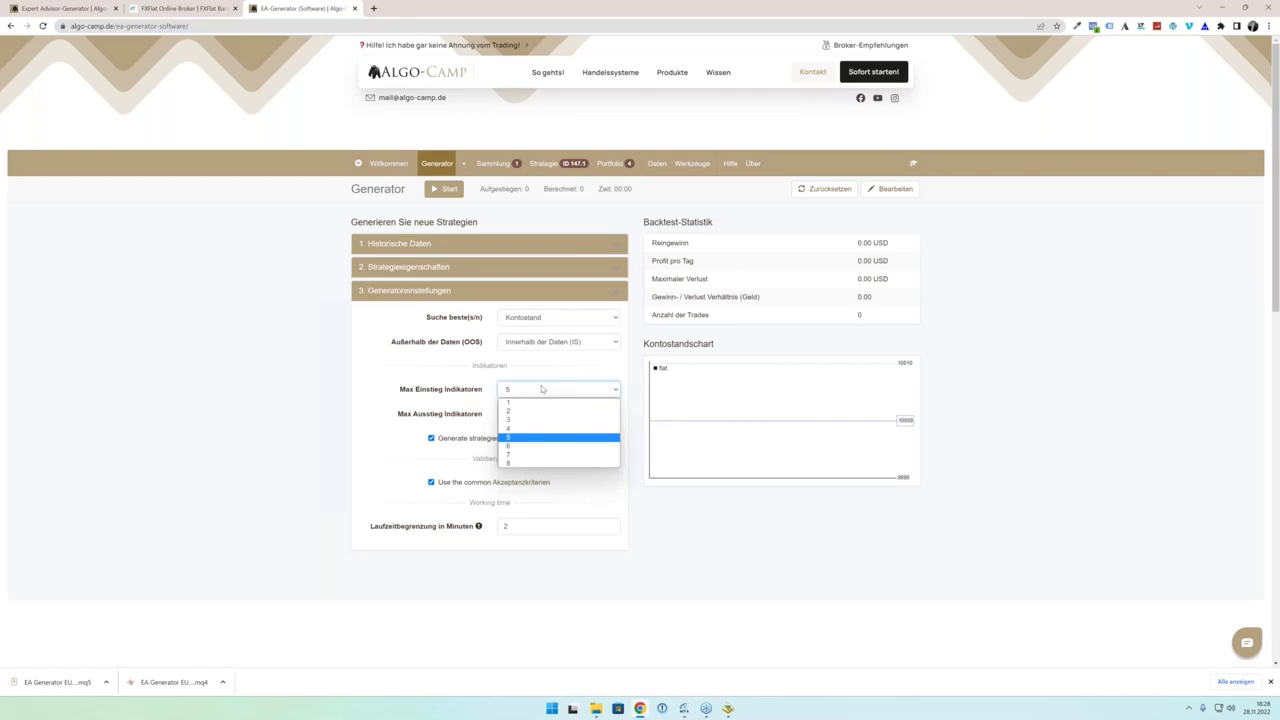
{"action": "left_click", "coordinate": [537, 455]}
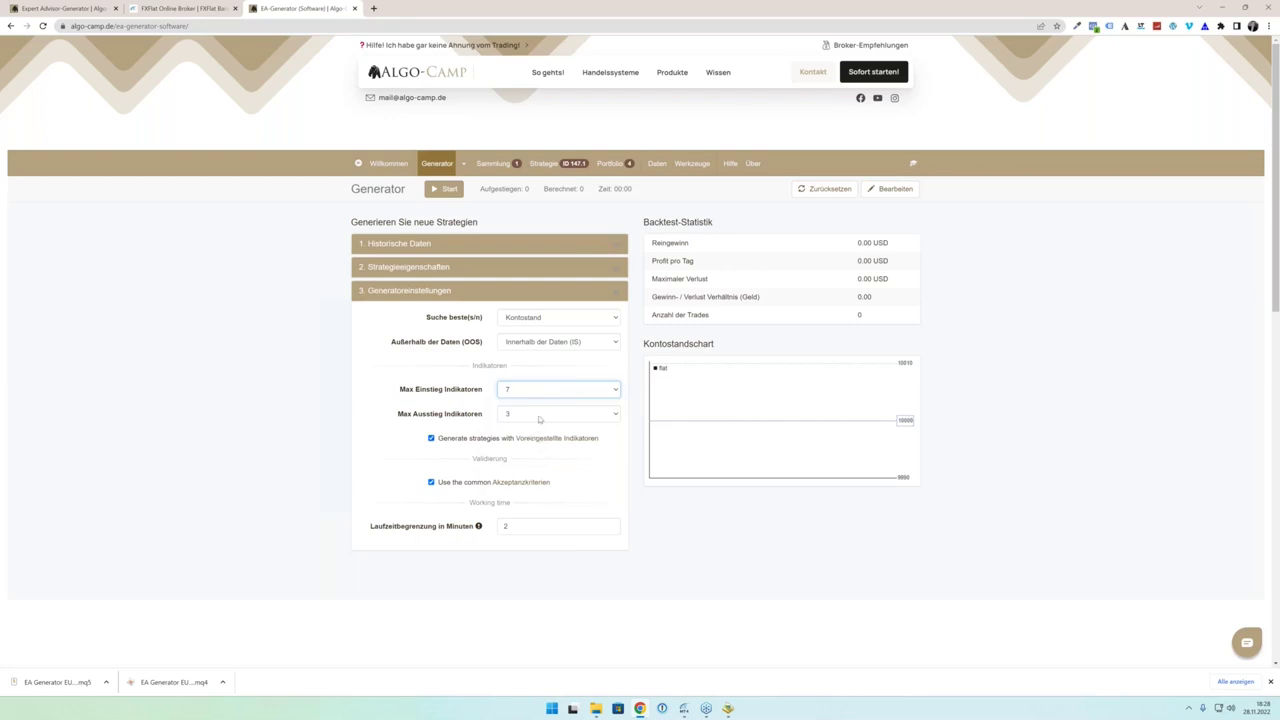
{"action": "left_click", "coordinate": [539, 417]}
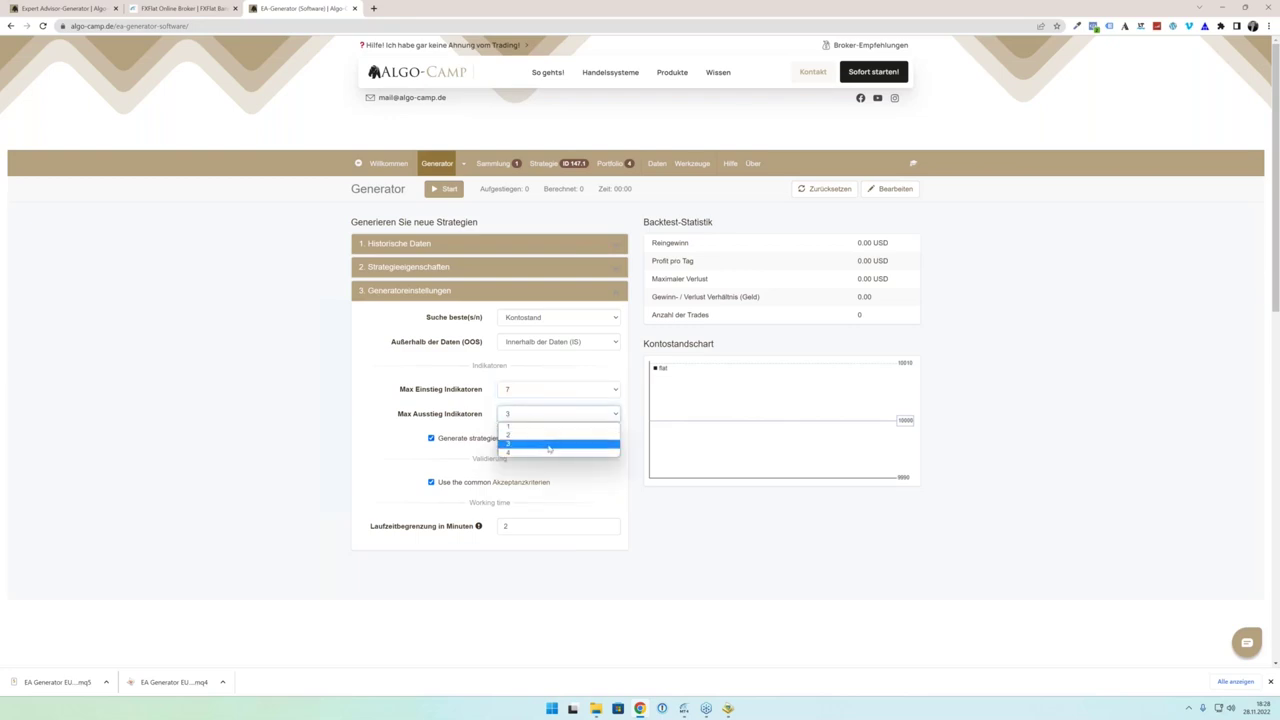
{"action": "left_click", "coordinate": [557, 448]}
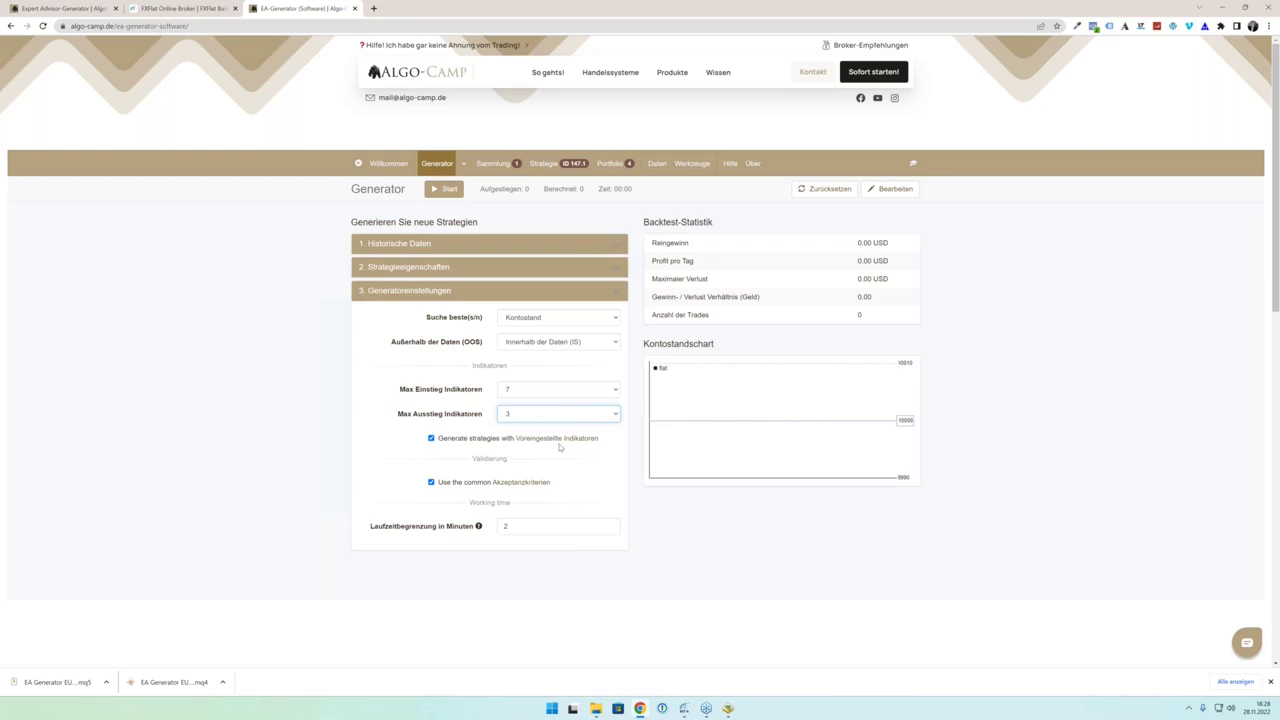
Step: Limit the generator's run time to 1 minute, run the strategy generation, and stop it once enough strategies have been collected
{"action": "double_click", "coordinate": [540, 519]}
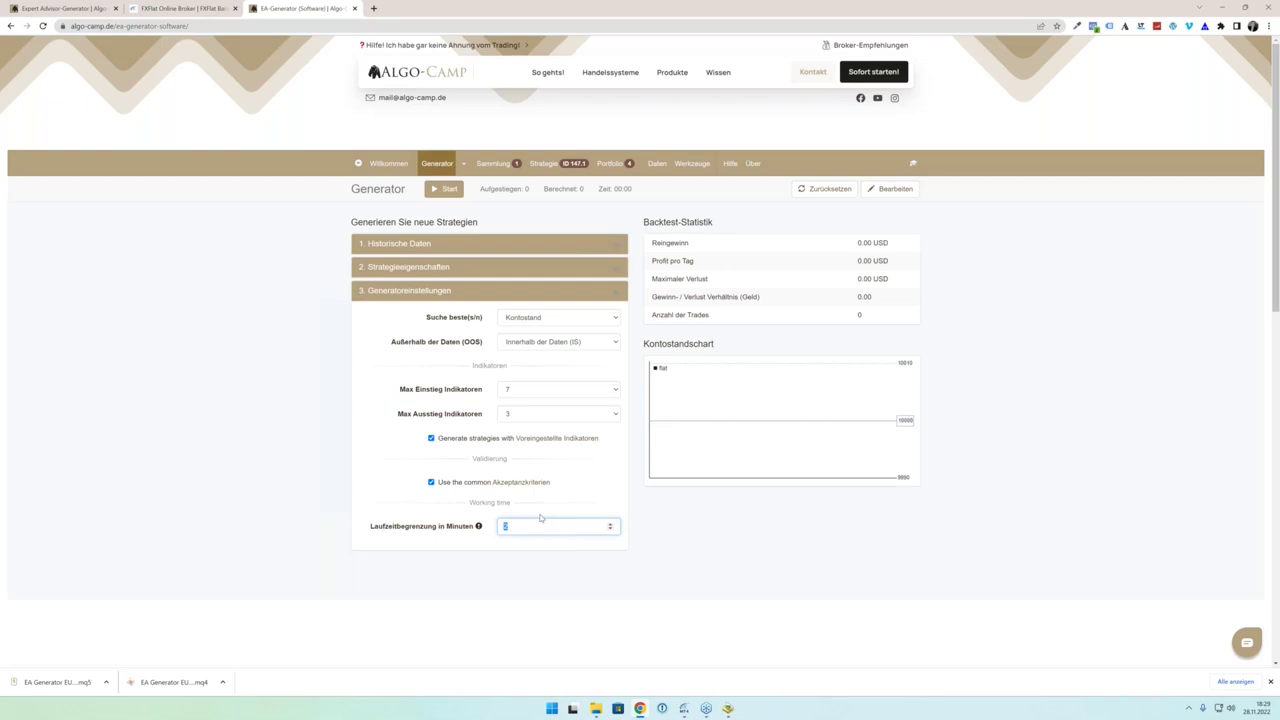
{"action": "type", "text": "1"}
{"action": "left_click", "coordinate": [449, 188]}
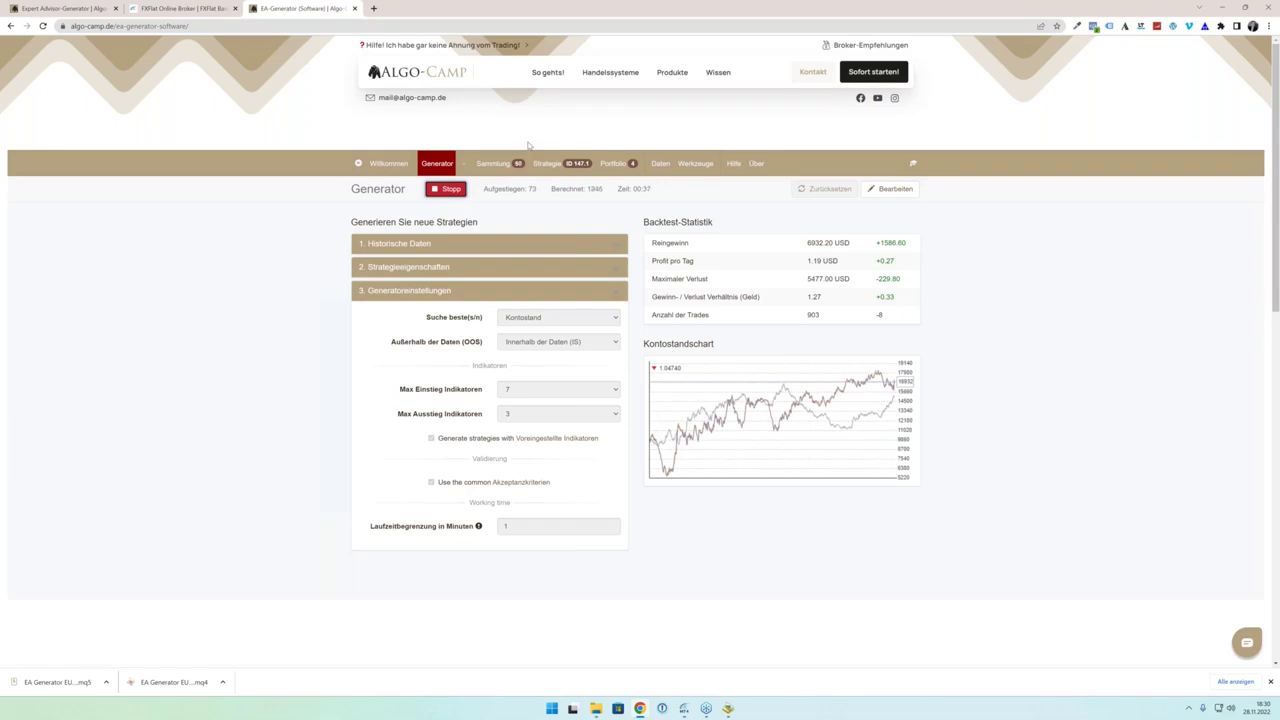
{"action": "left_click", "coordinate": [450, 192]}
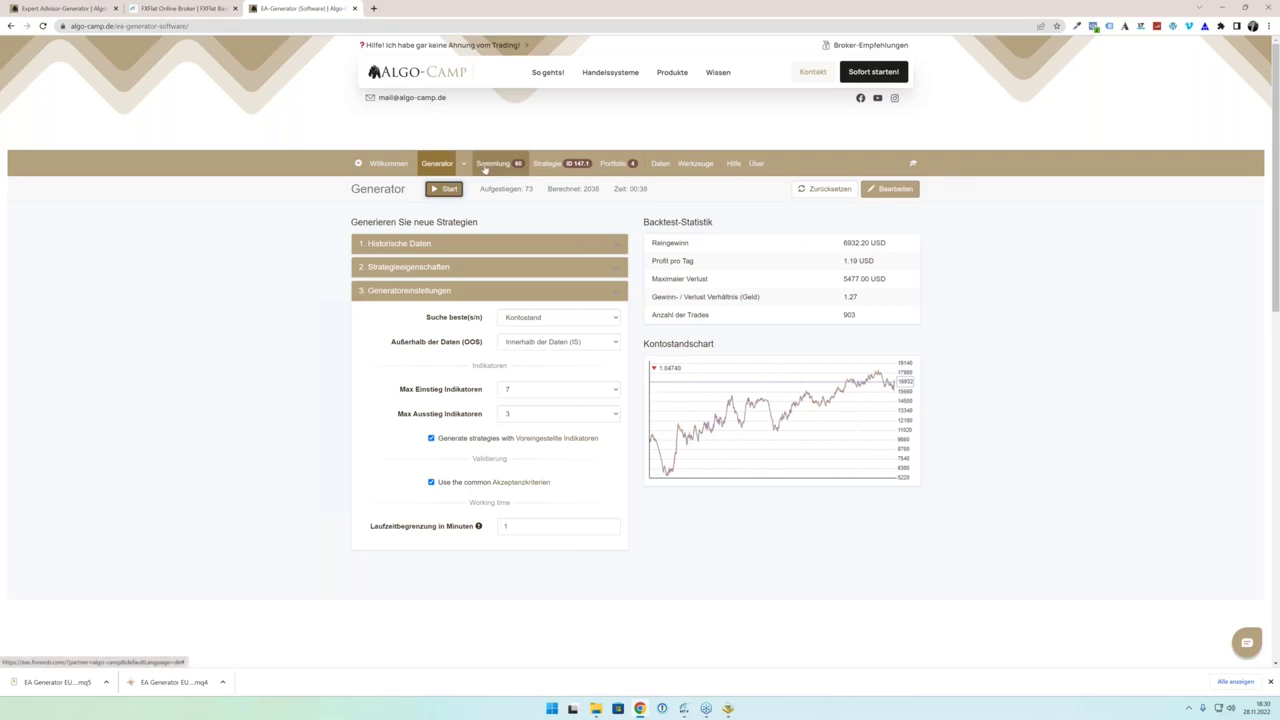
Step: Open the collection and compare the balance charts and backtest statistics of the generated strategies
{"action": "left_click", "coordinate": [484, 166]}
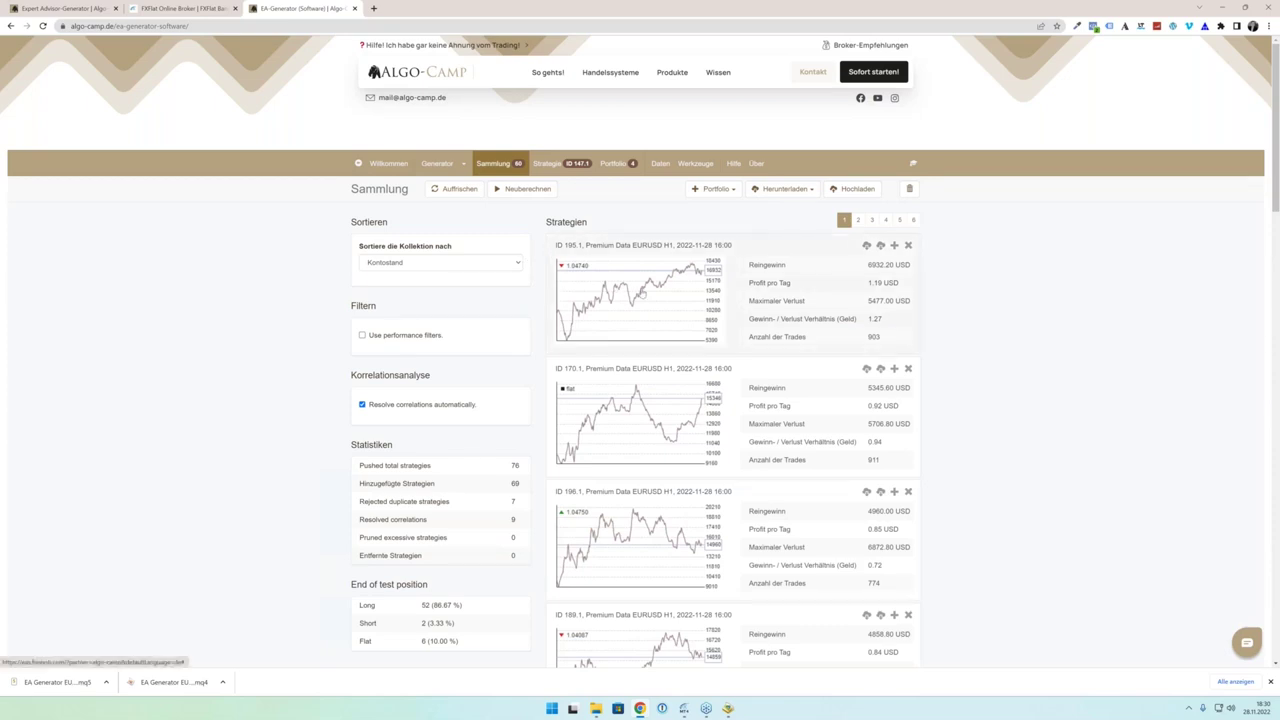
{"action": "scroll", "coordinate": [643, 292], "scroll_direction": "down", "scroll_amount": 10}
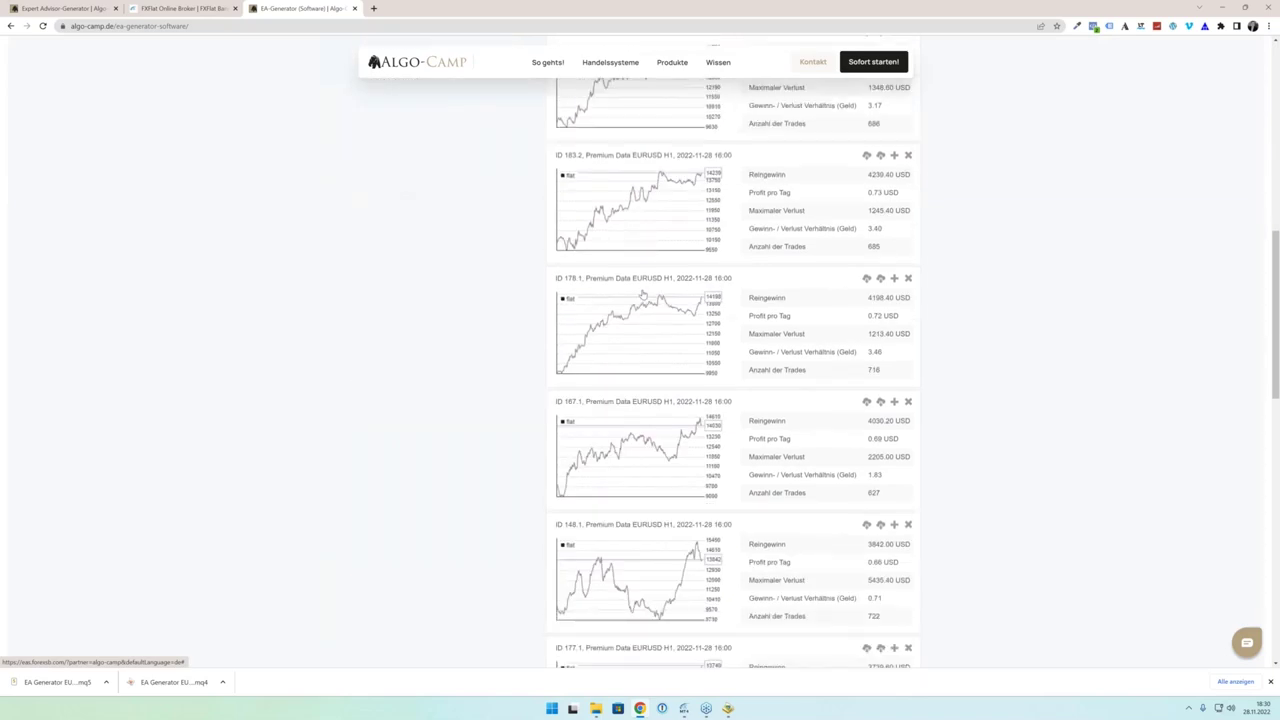
{"action": "scroll", "coordinate": [650, 300], "scroll_direction": "down", "scroll_amount": 2}
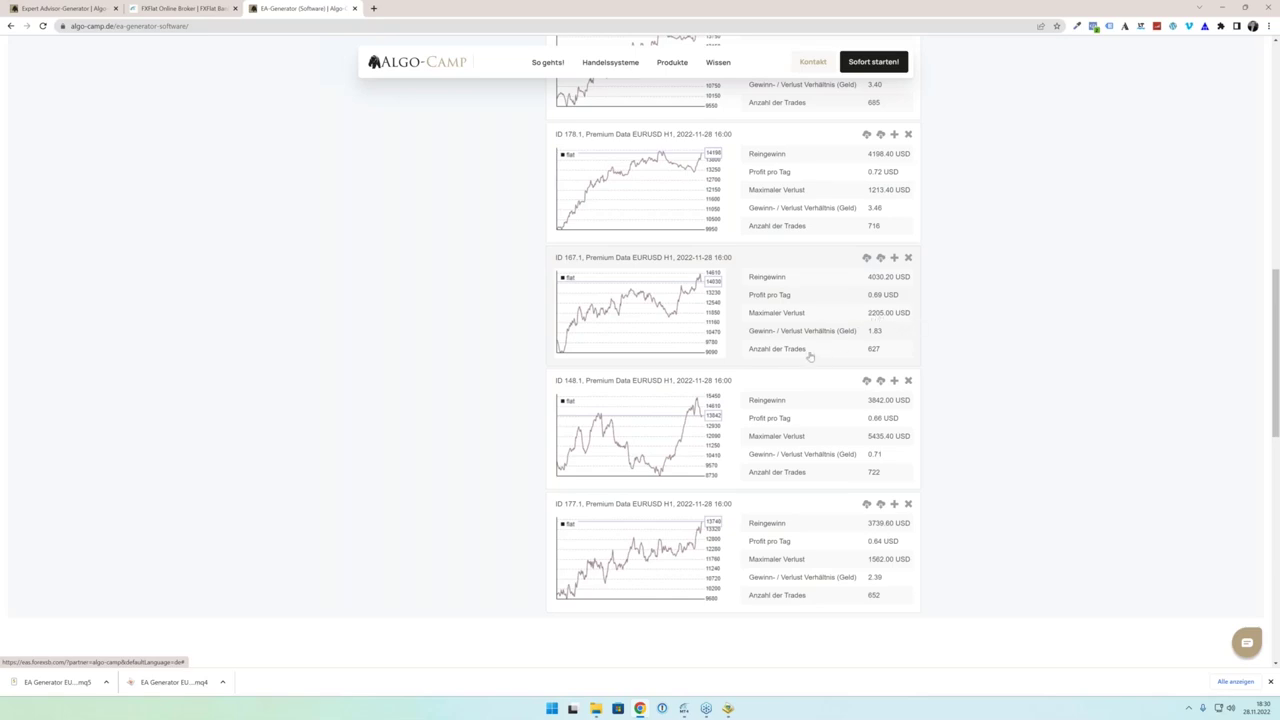
{"action": "scroll", "coordinate": [800, 380], "scroll_direction": "down", "scroll_amount": 2}
{"action": "scroll", "coordinate": [711, 426], "scroll_direction": "up", "scroll_amount": 3}
{"action": "scroll", "coordinate": [711, 426], "scroll_direction": "up", "scroll_amount": 10}
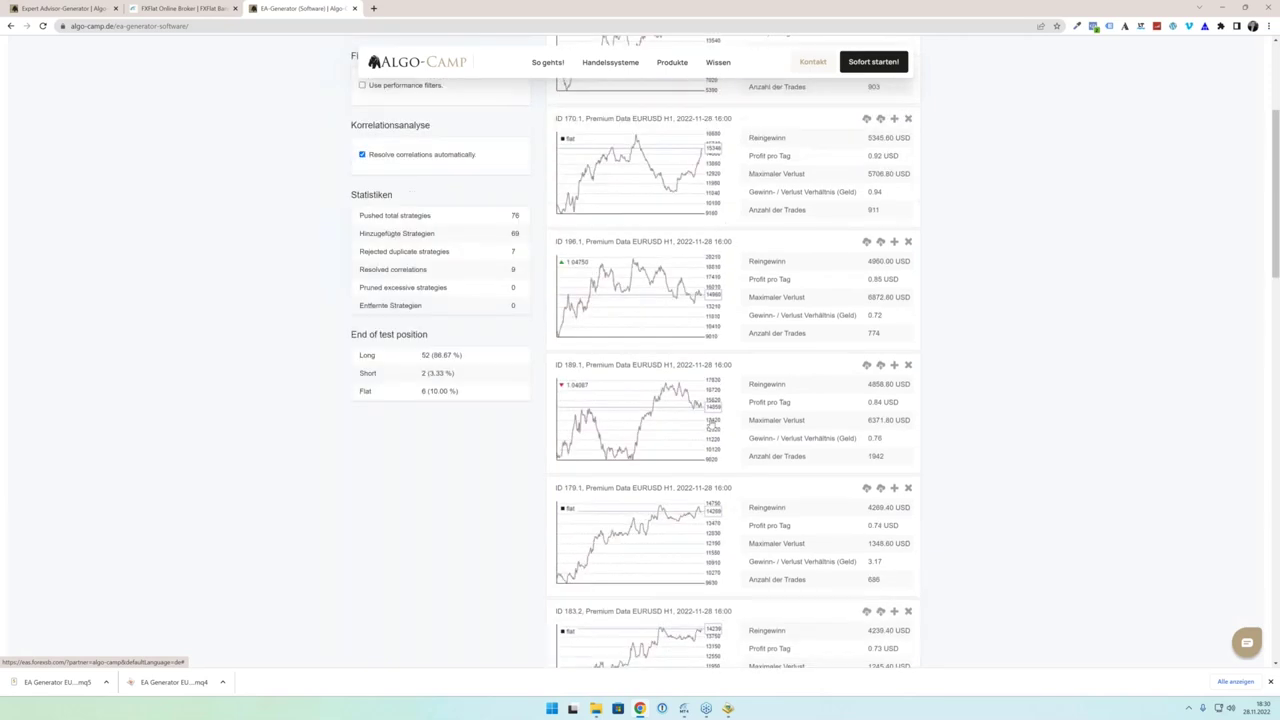
Step: Open strategy ID 183.2 from the collection in the editor and review its properties, entry and exit rules, and backtest statistics
{"action": "scroll", "coordinate": [711, 424], "scroll_direction": "down", "scroll_amount": 5}
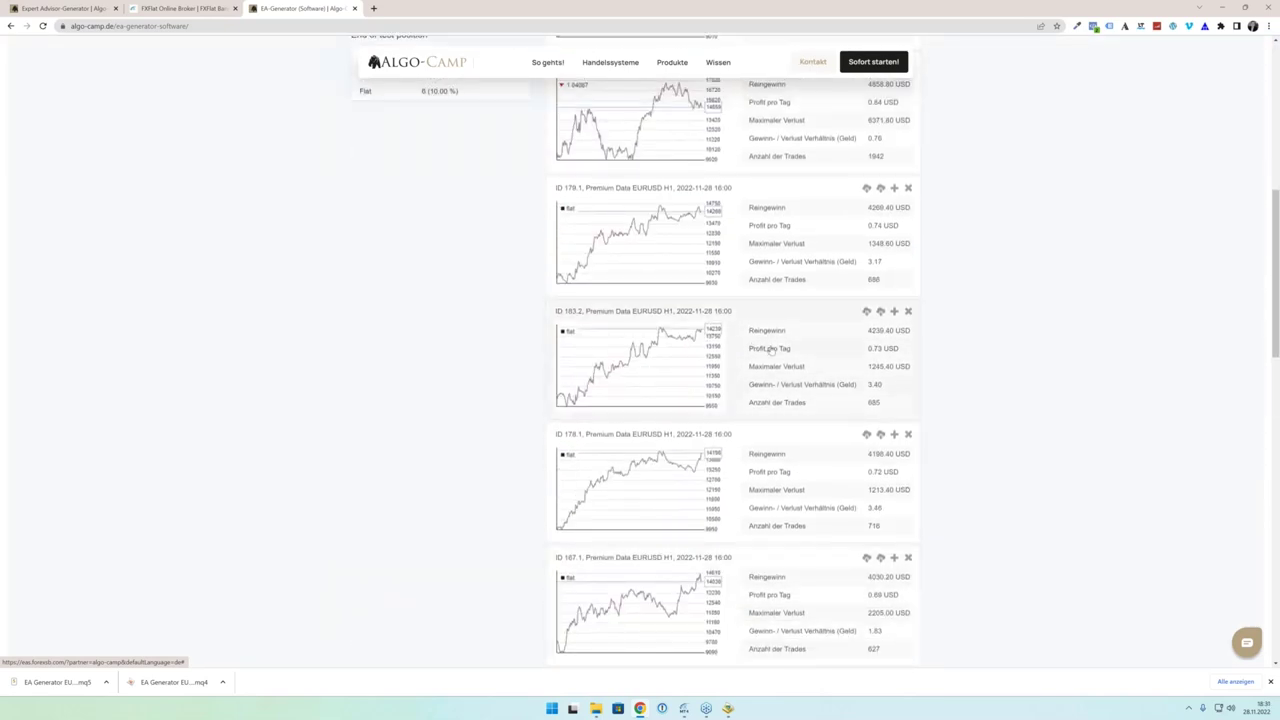
{"action": "scroll", "coordinate": [771, 349], "scroll_direction": "down", "scroll_amount": 15}
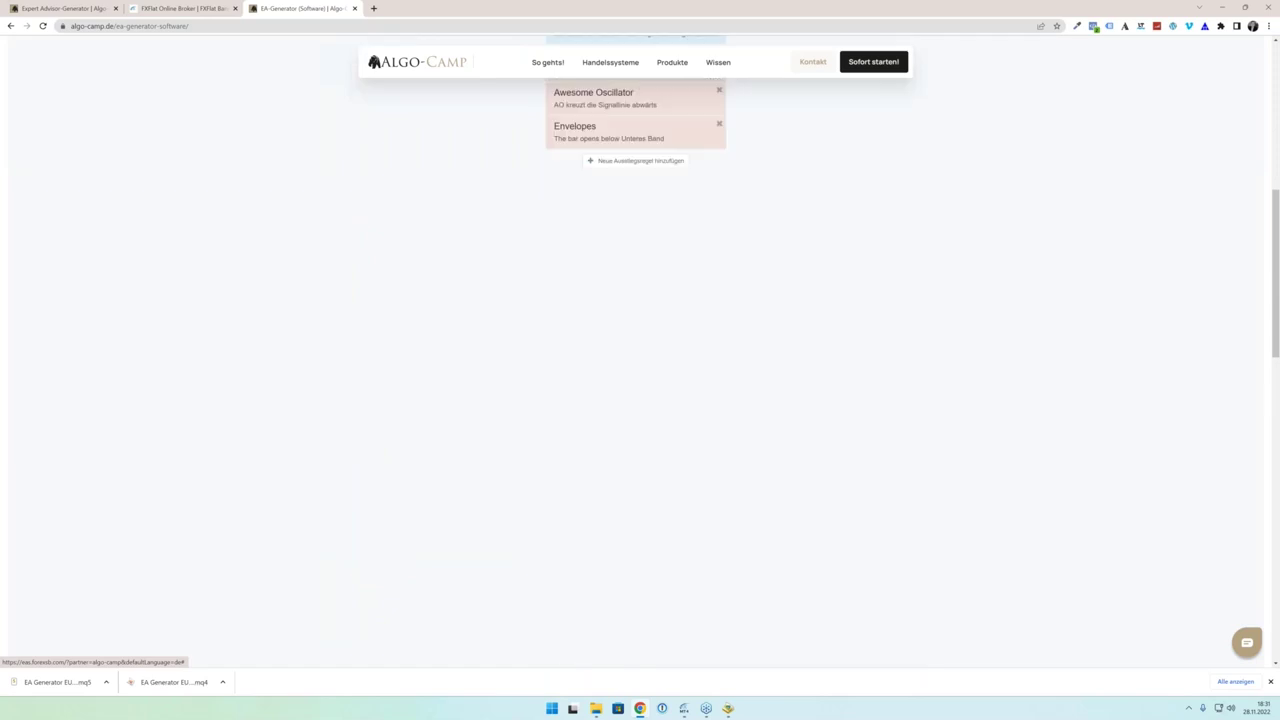
{"action": "scroll", "coordinate": [771, 351], "scroll_direction": "down", "scroll_amount": 3}
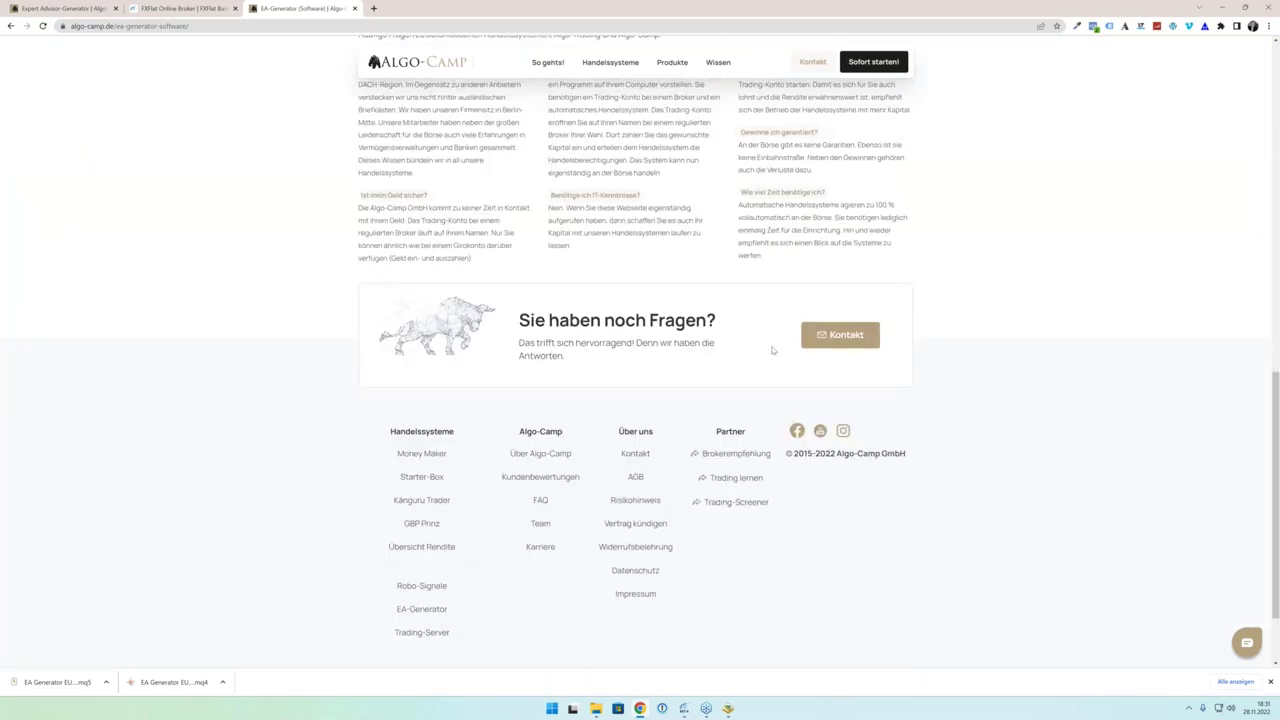
{"action": "scroll", "coordinate": [771, 351], "scroll_direction": "up", "scroll_amount": 9}
{"action": "scroll", "coordinate": [785, 352], "scroll_direction": "down", "scroll_amount": 2}
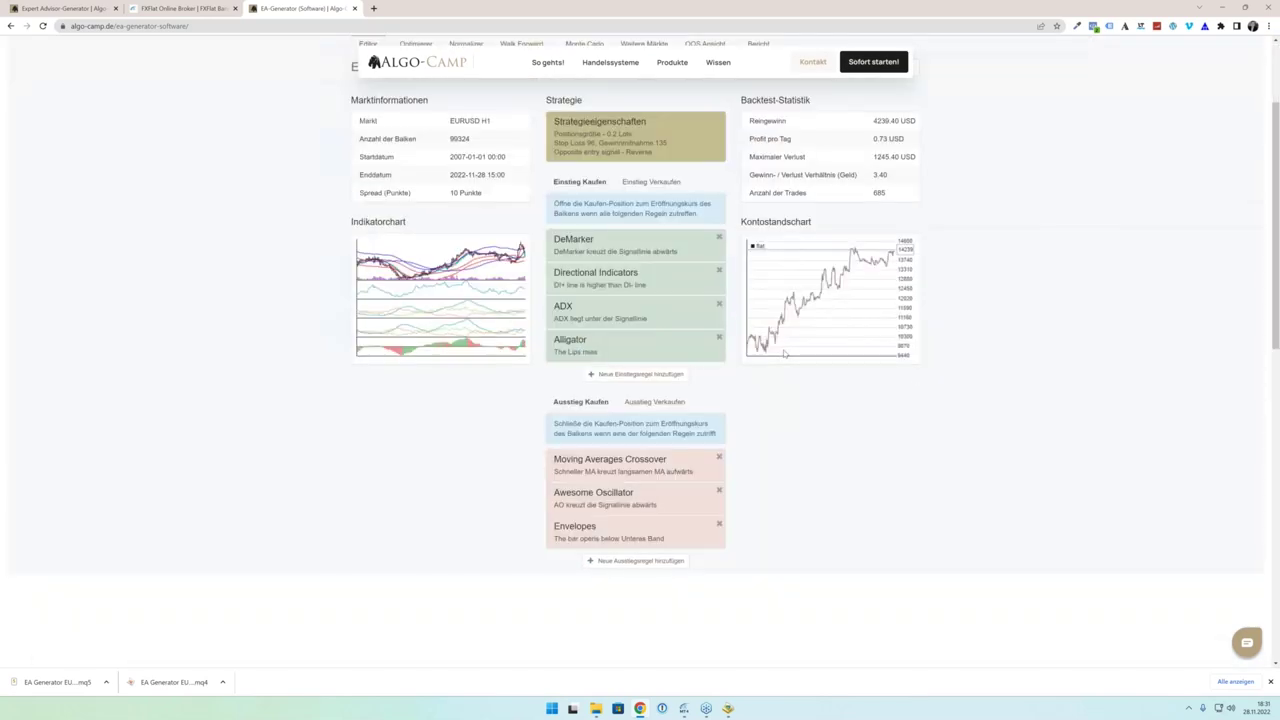
{"action": "scroll", "coordinate": [785, 352], "scroll_direction": "up", "scroll_amount": 2}
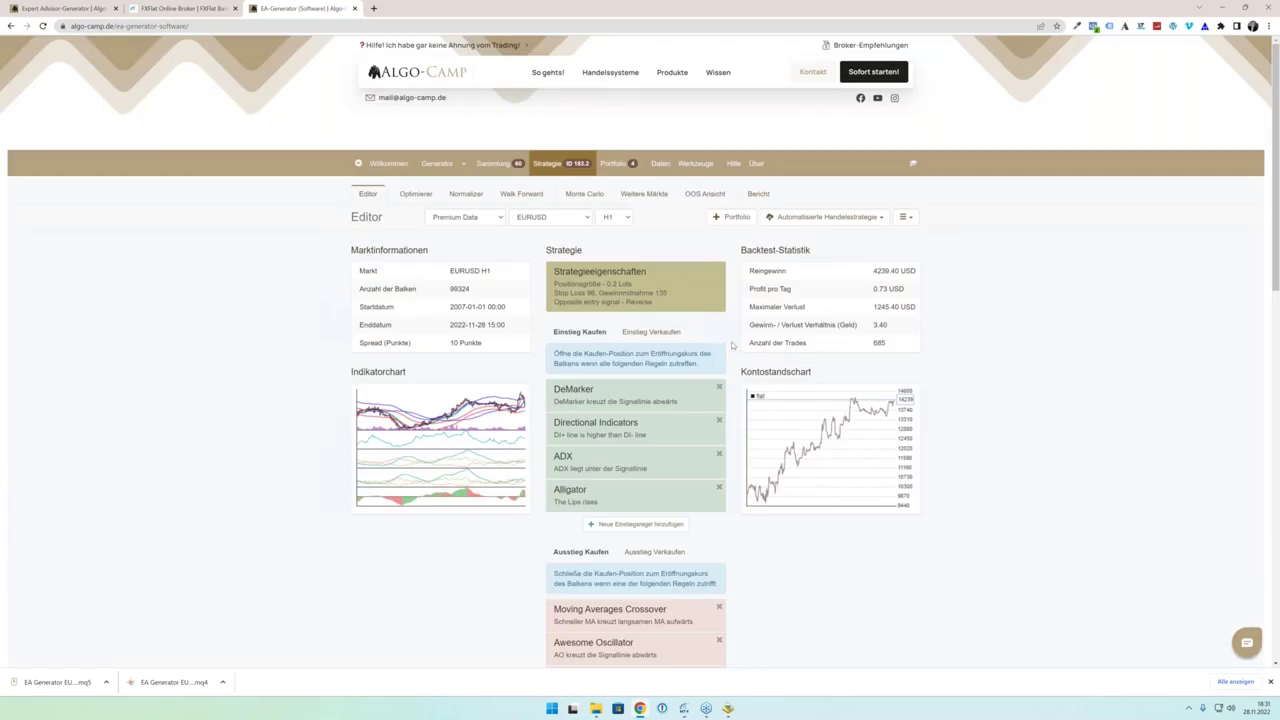
{"action": "scroll", "coordinate": [731, 345], "scroll_direction": "down", "scroll_amount": 1}
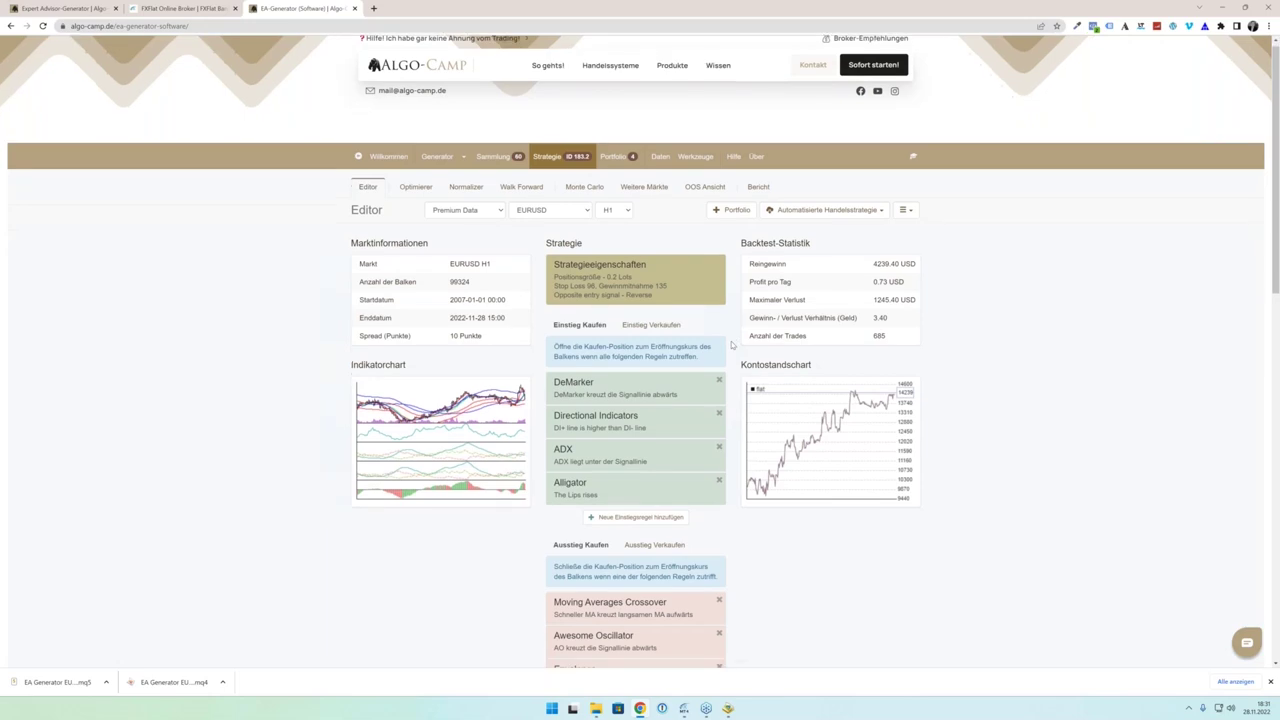